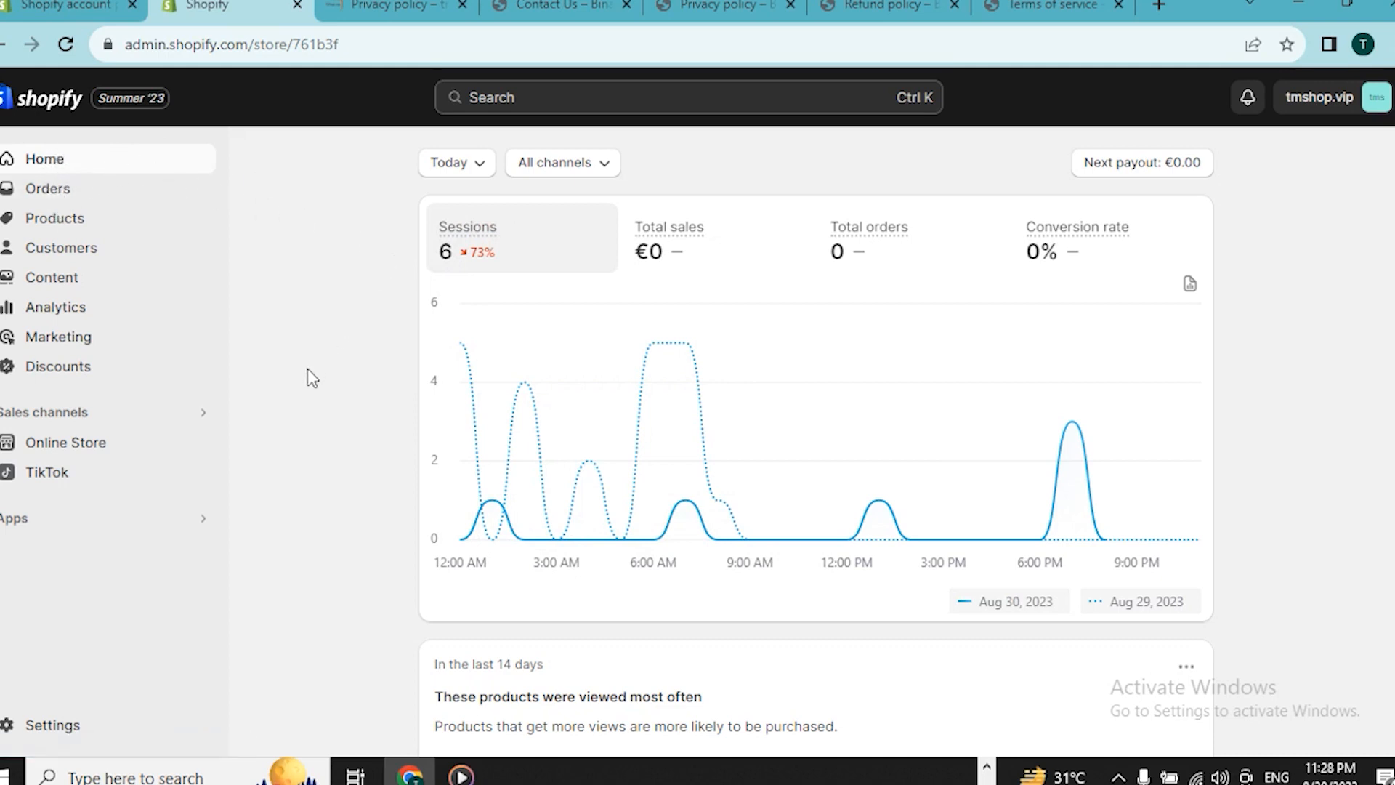
Open the Shopify App Store from the recommended apps and search it for "shopify currency converter".
click(16, 528)
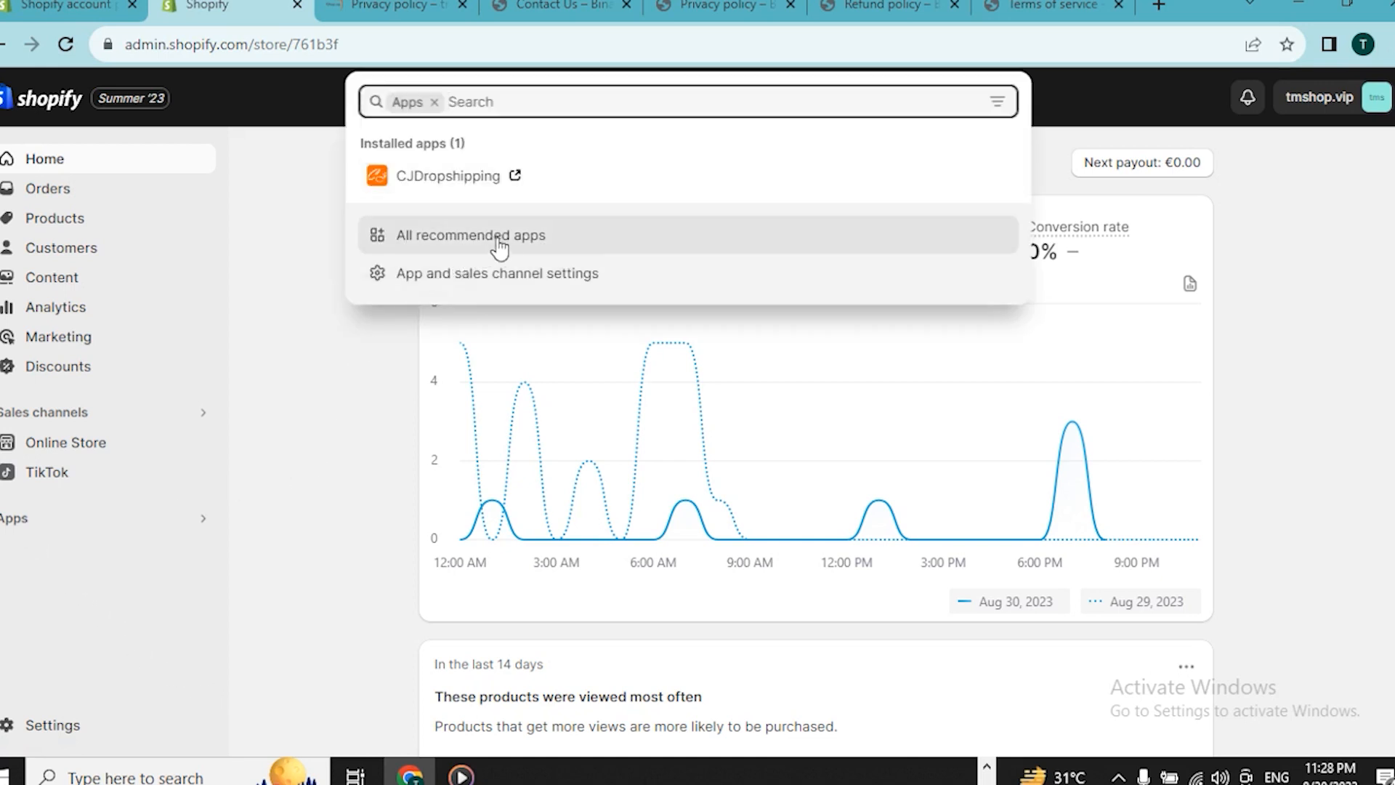
click(473, 240)
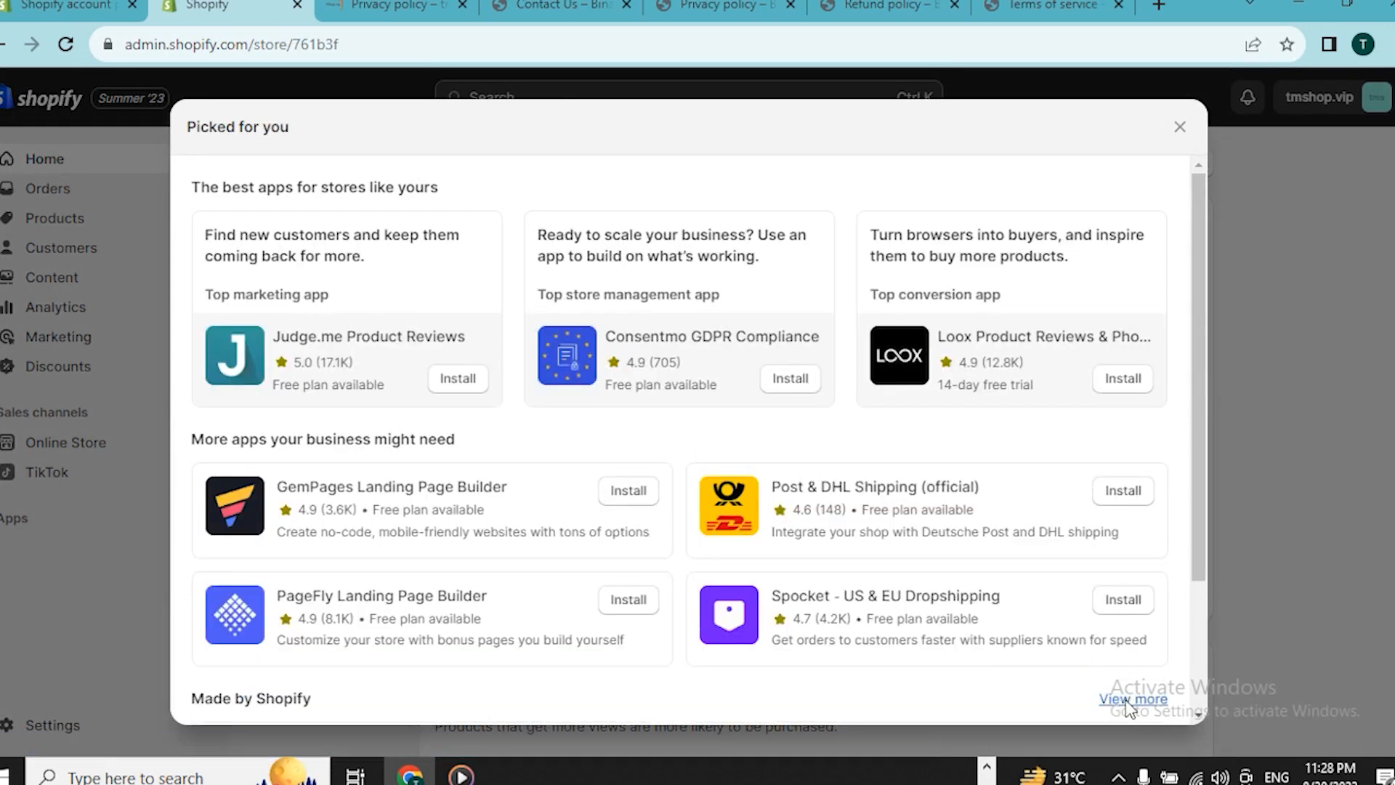
click(1126, 699)
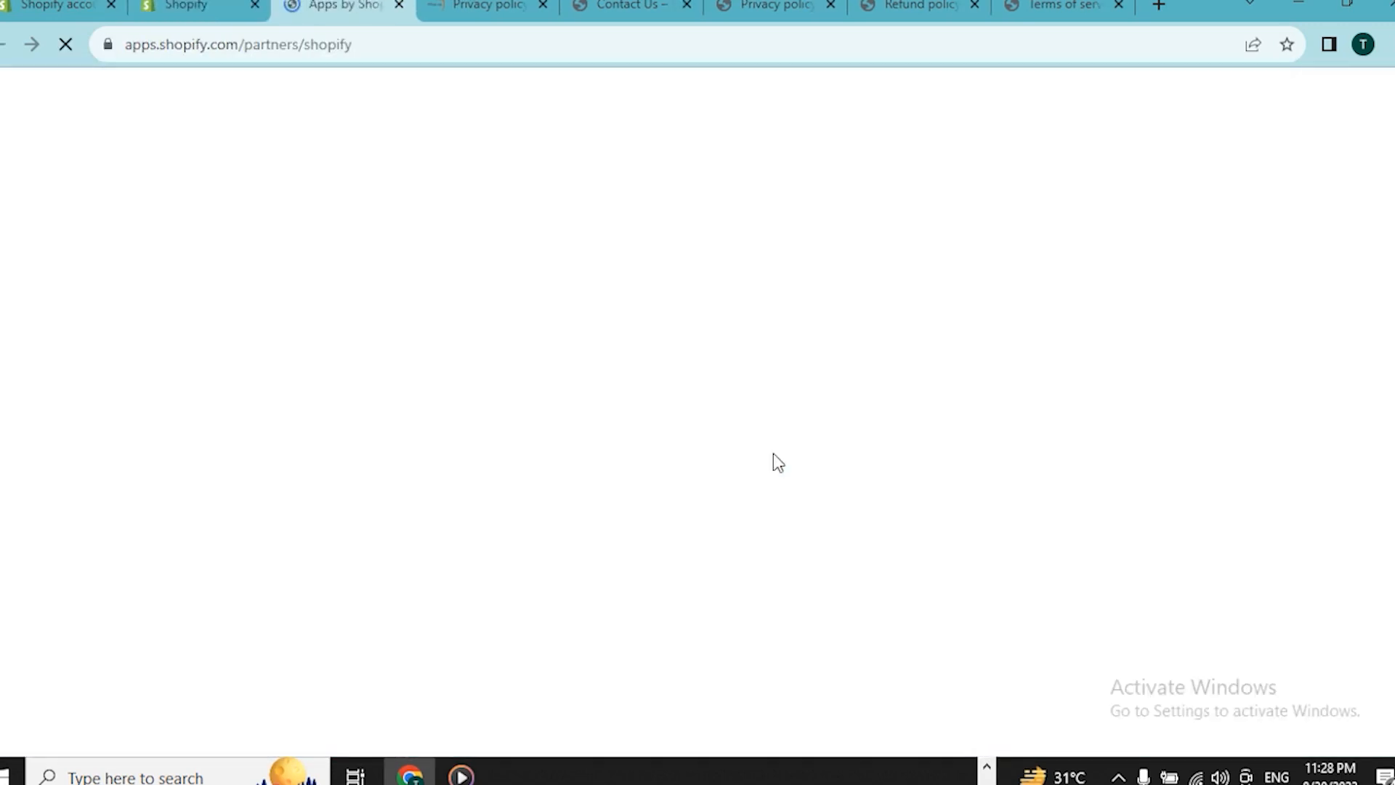
click(500, 106)
click(478, 167)
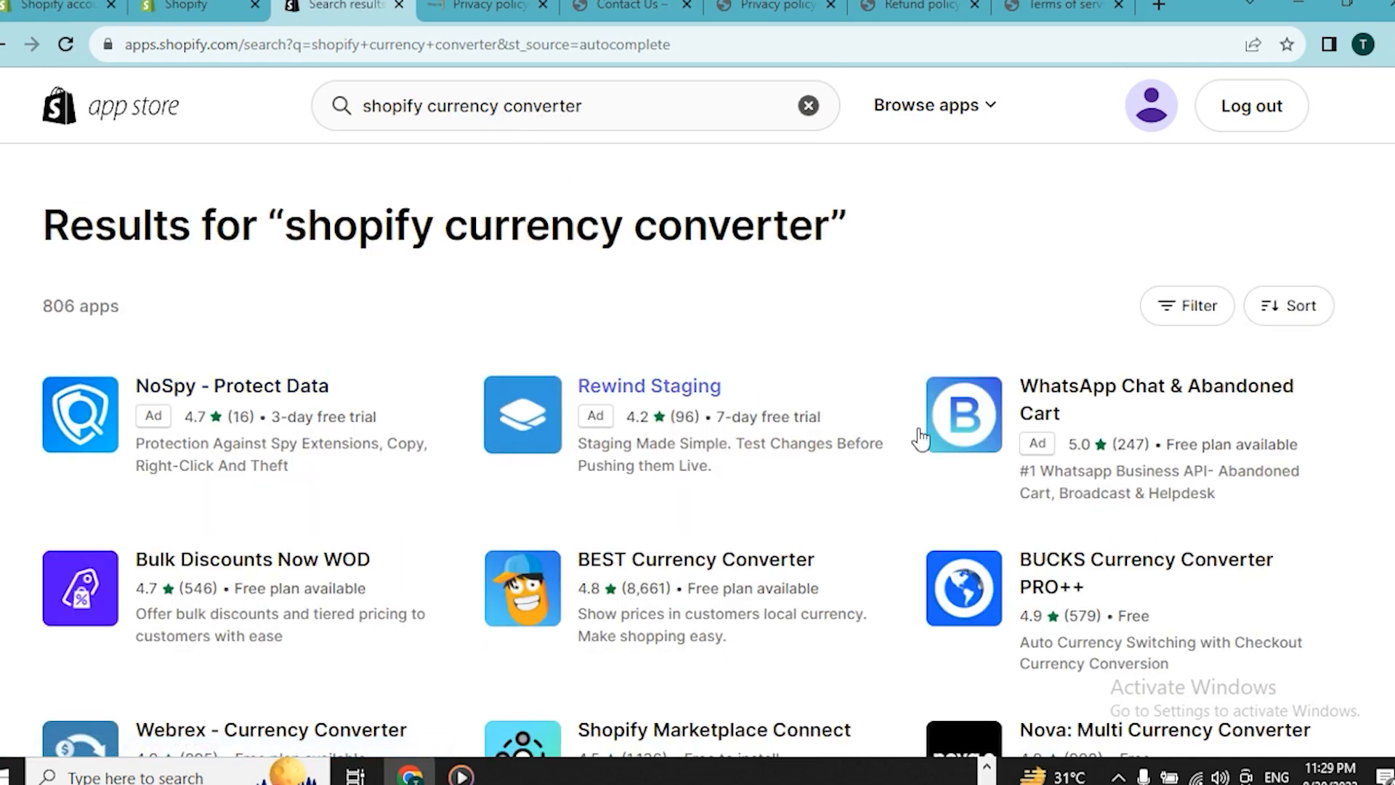
Find CVC - Multi Currency Converter among the search results and install it on the tmshop.vip store.
scroll(1009, 444, down, 3)
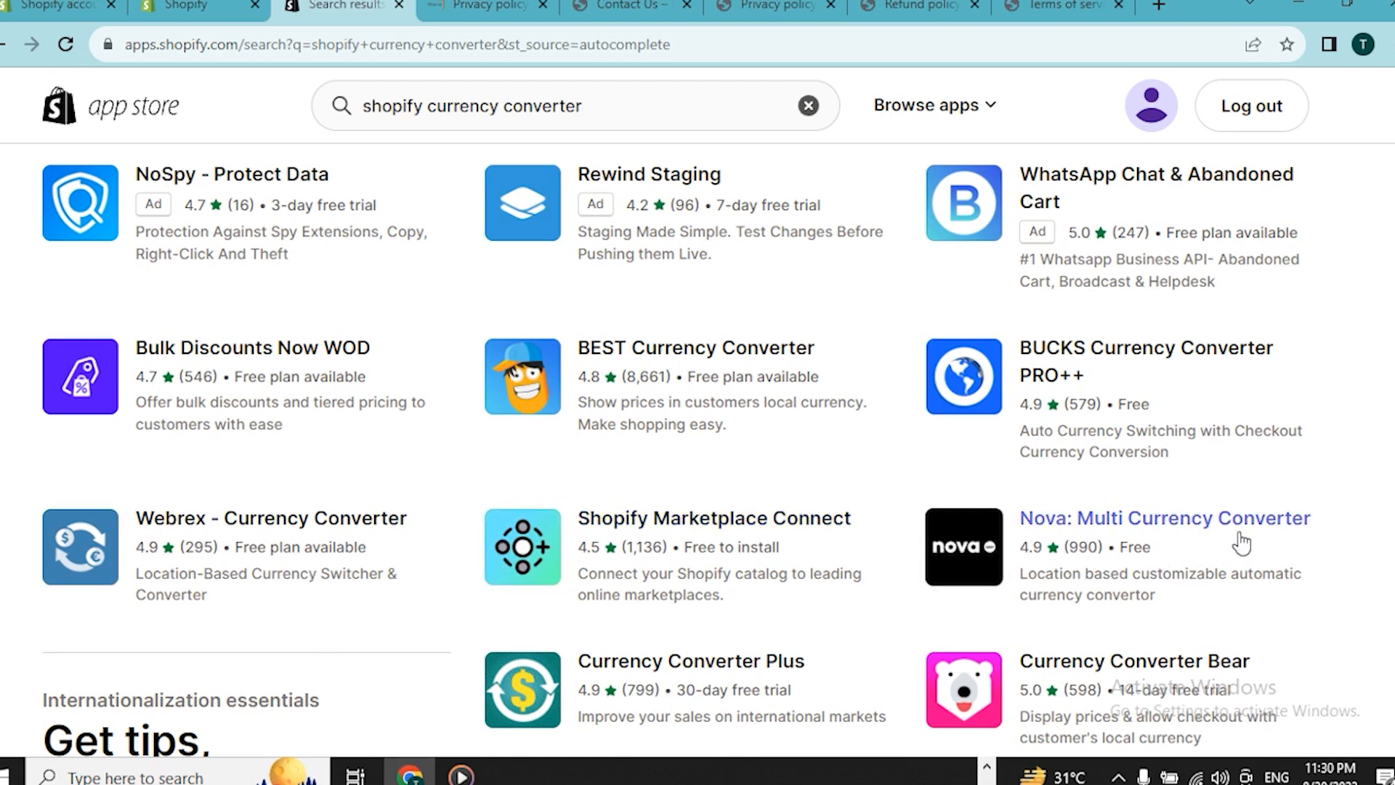
scroll(1163, 546, down, 1)
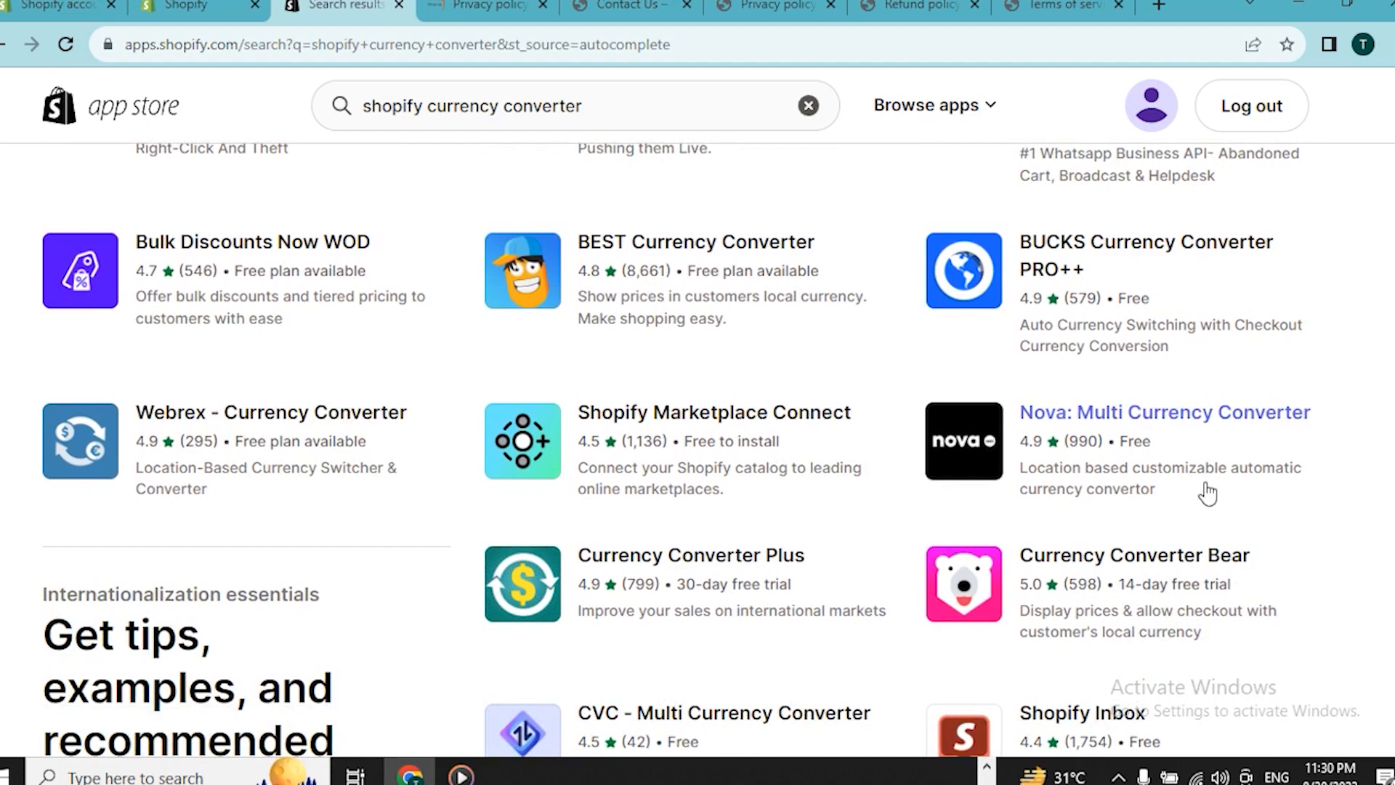
scroll(1207, 494, down, 3)
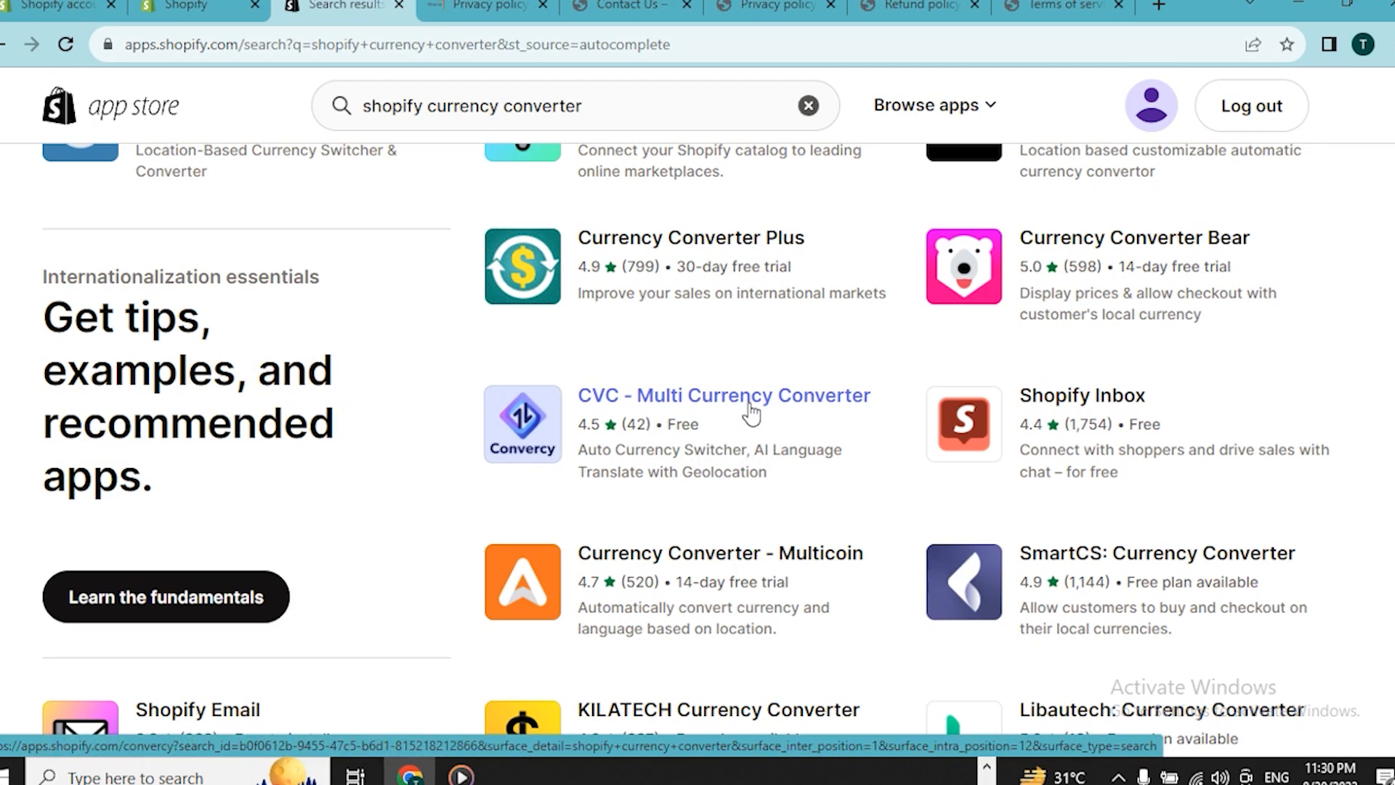
click(726, 398)
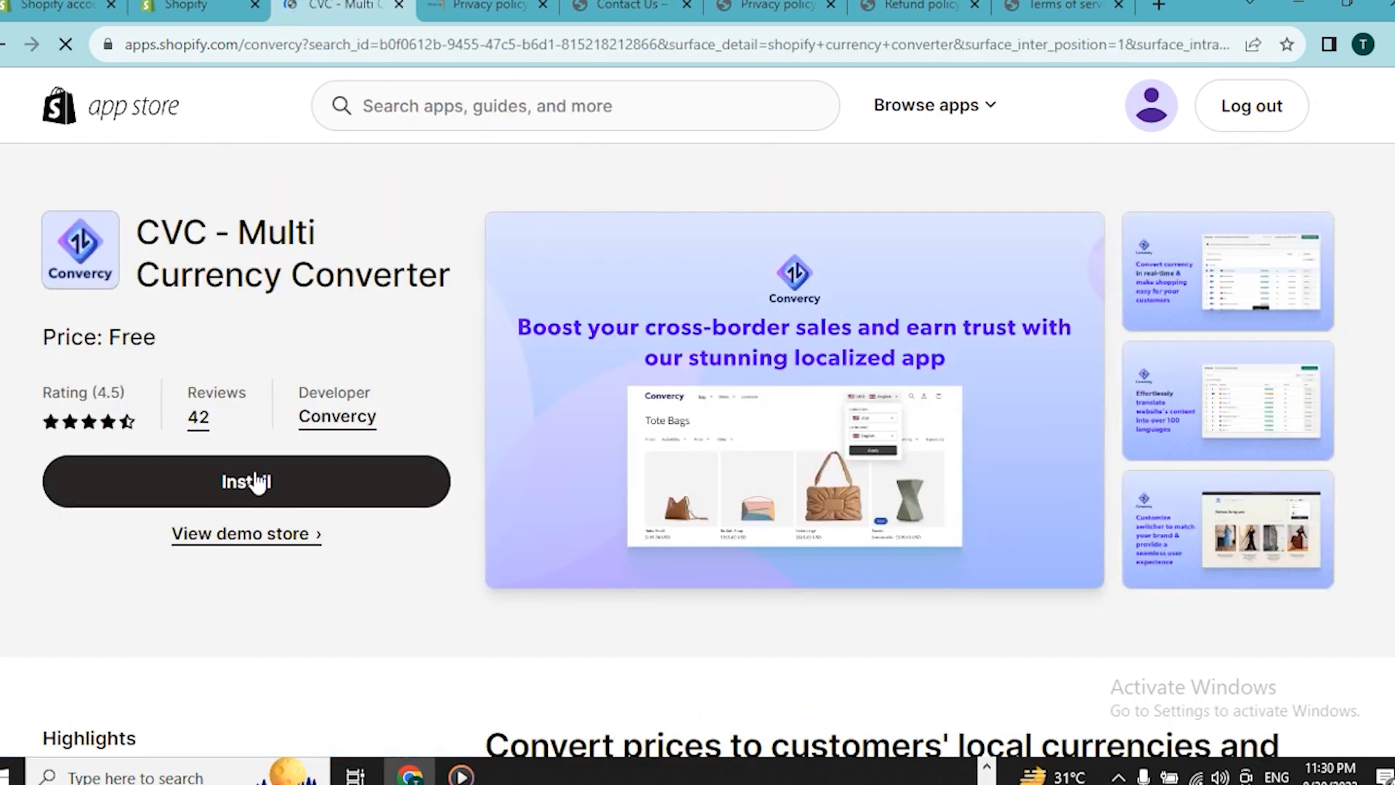
click(249, 482)
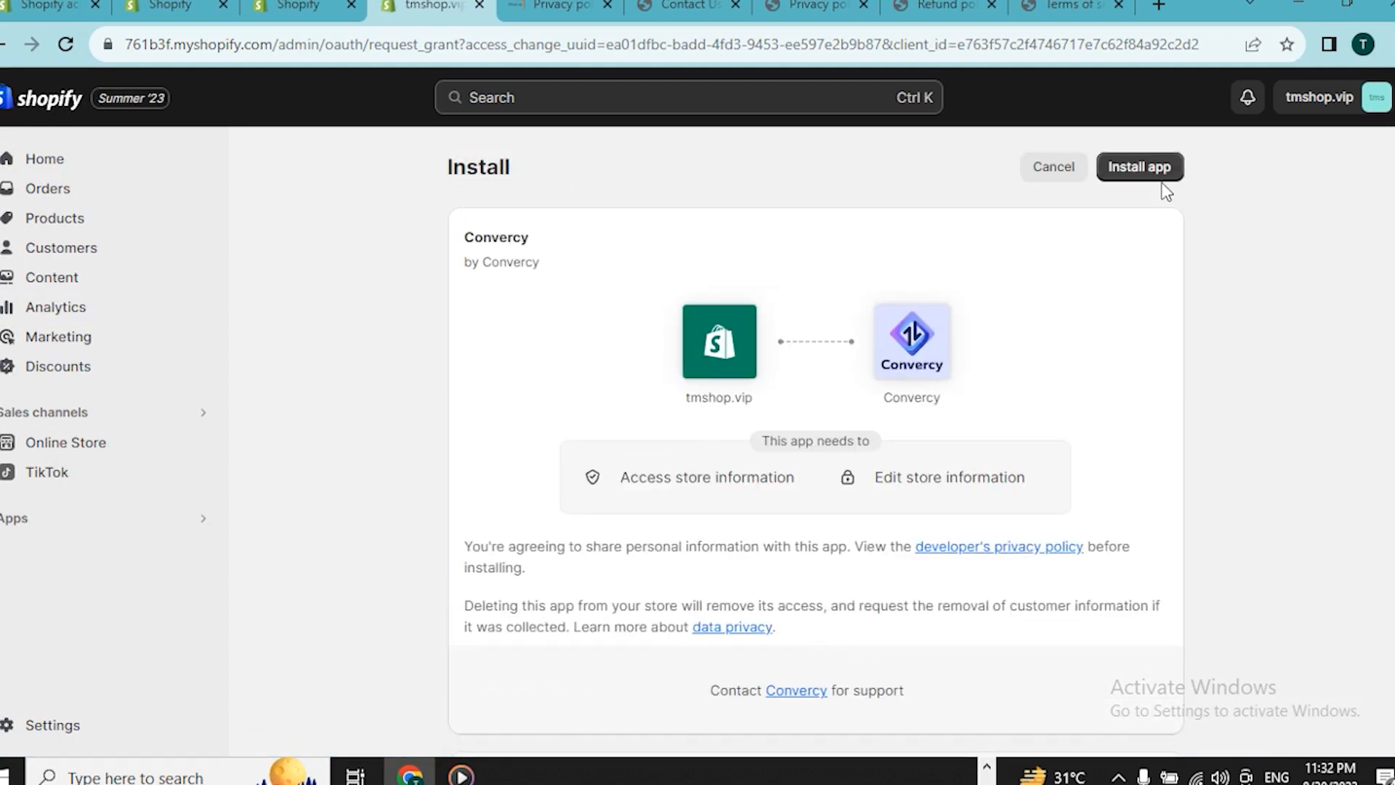
click(1158, 175)
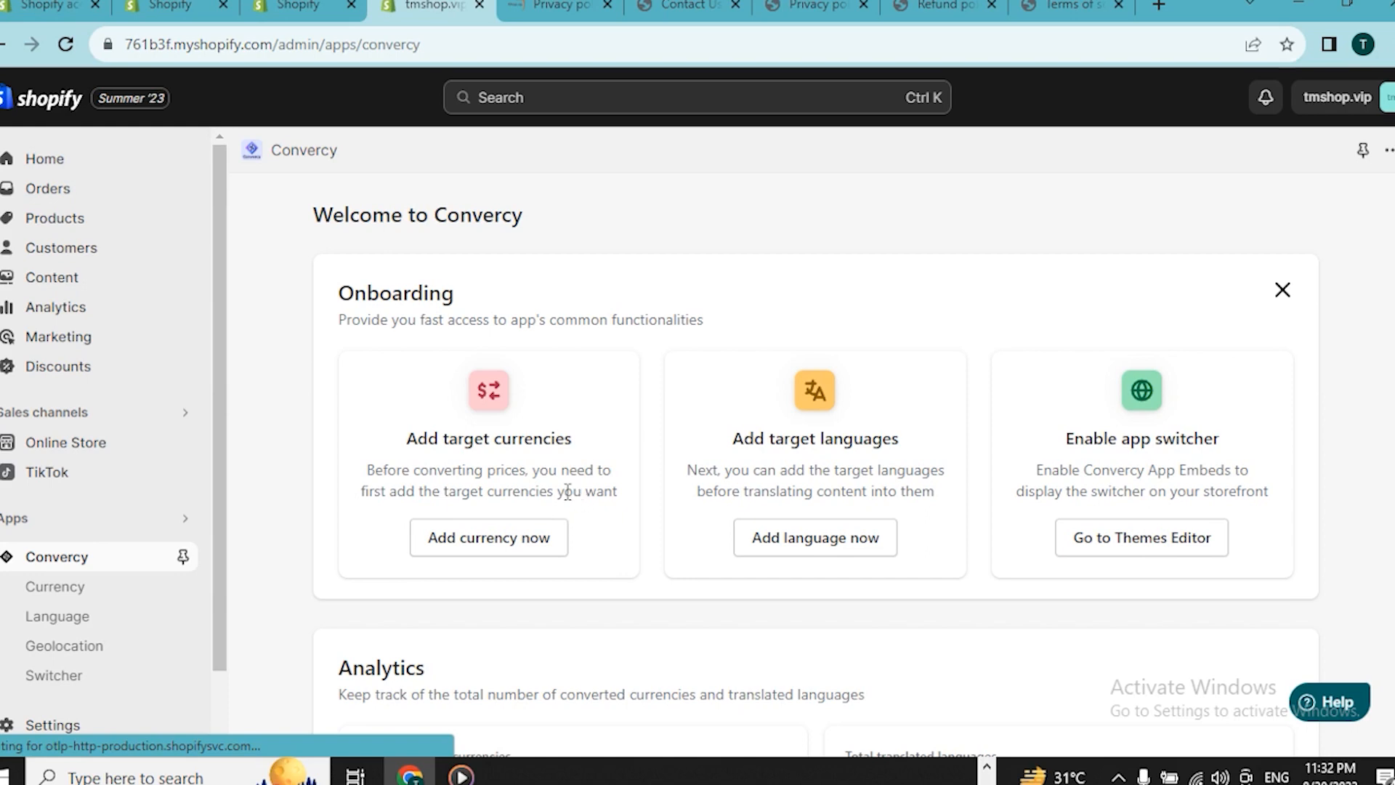
Add AUD - Australian Dollar as a target currency in Convercy.
click(504, 539)
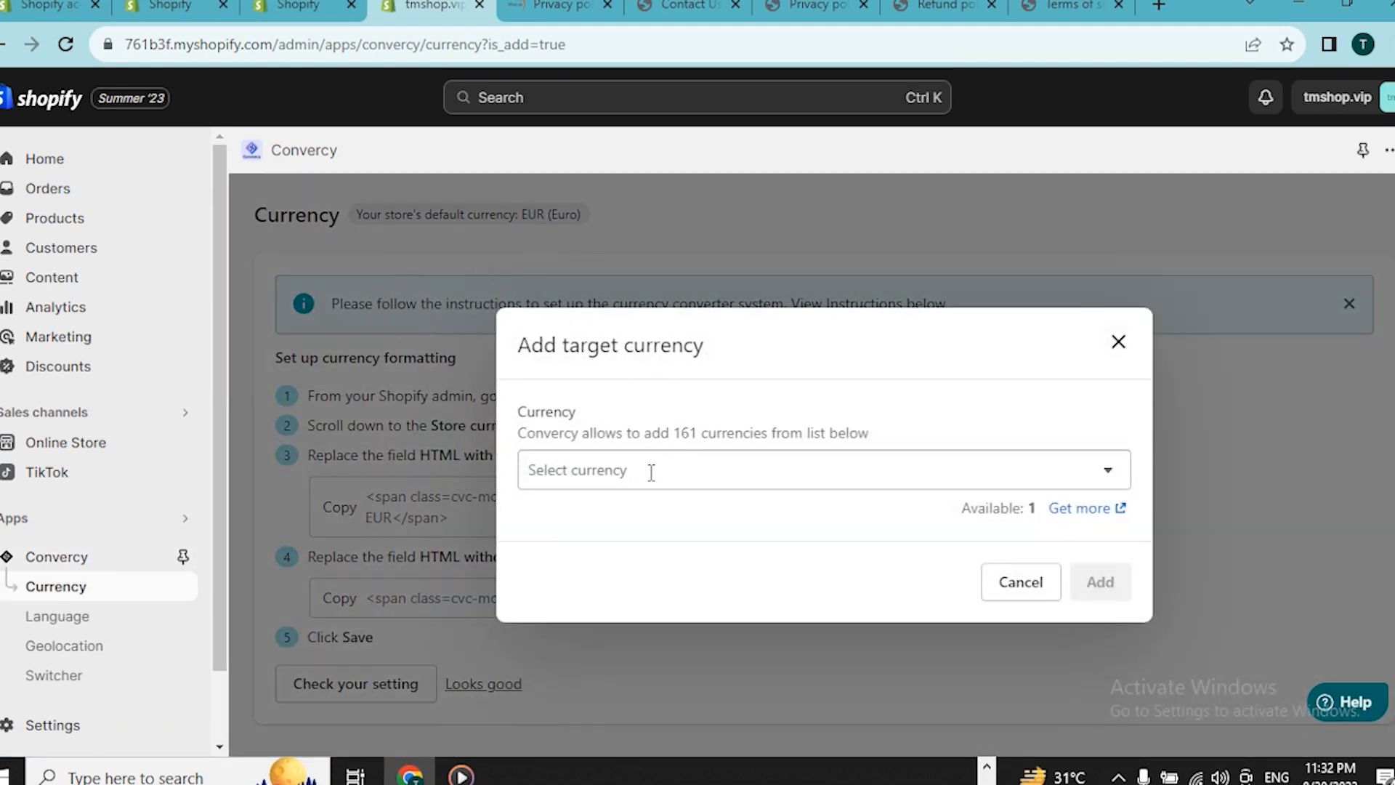
click(741, 471)
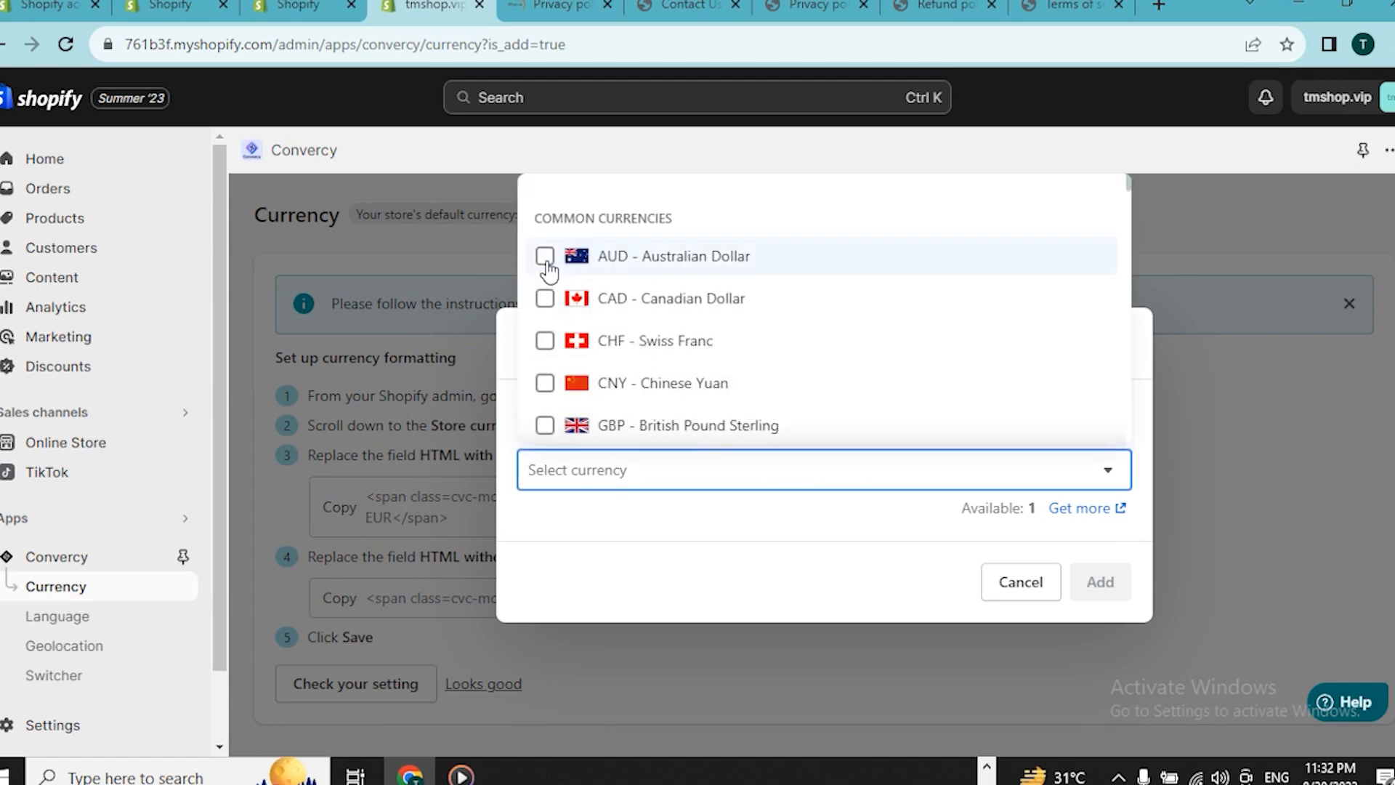
click(546, 260)
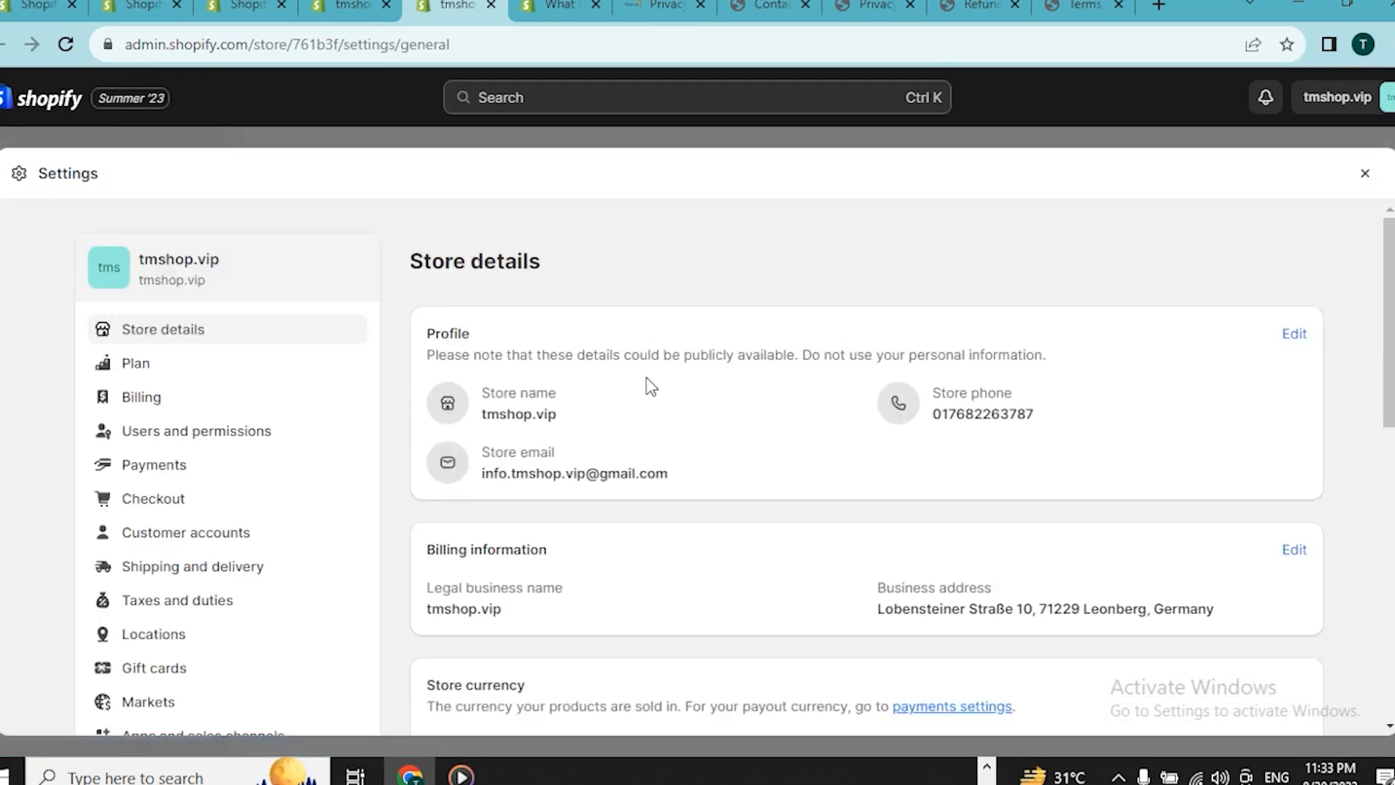
Review the store currency options in the store details, and run Convercy's check of the currency formatting setting.
scroll(699, 397, down, 4)
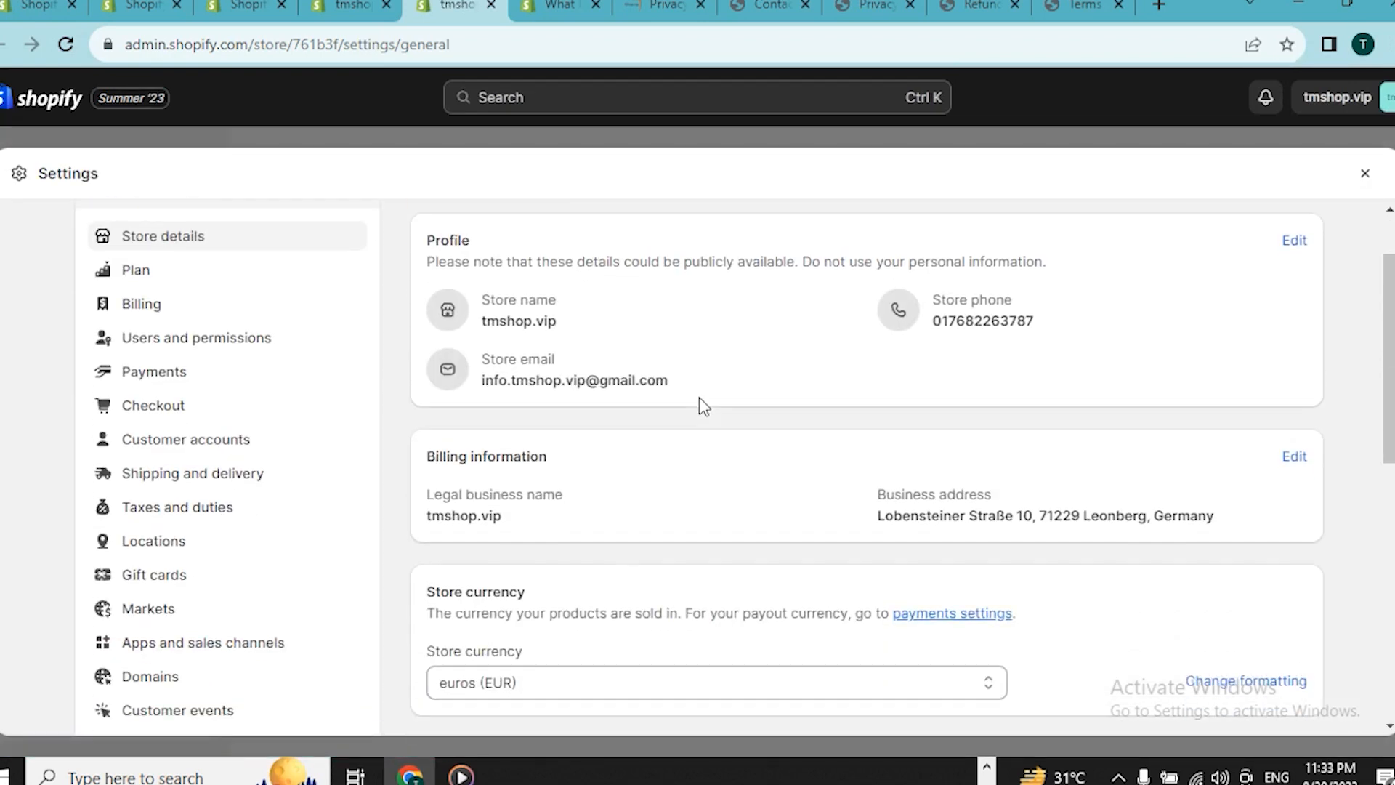
scroll(699, 396, down, 3)
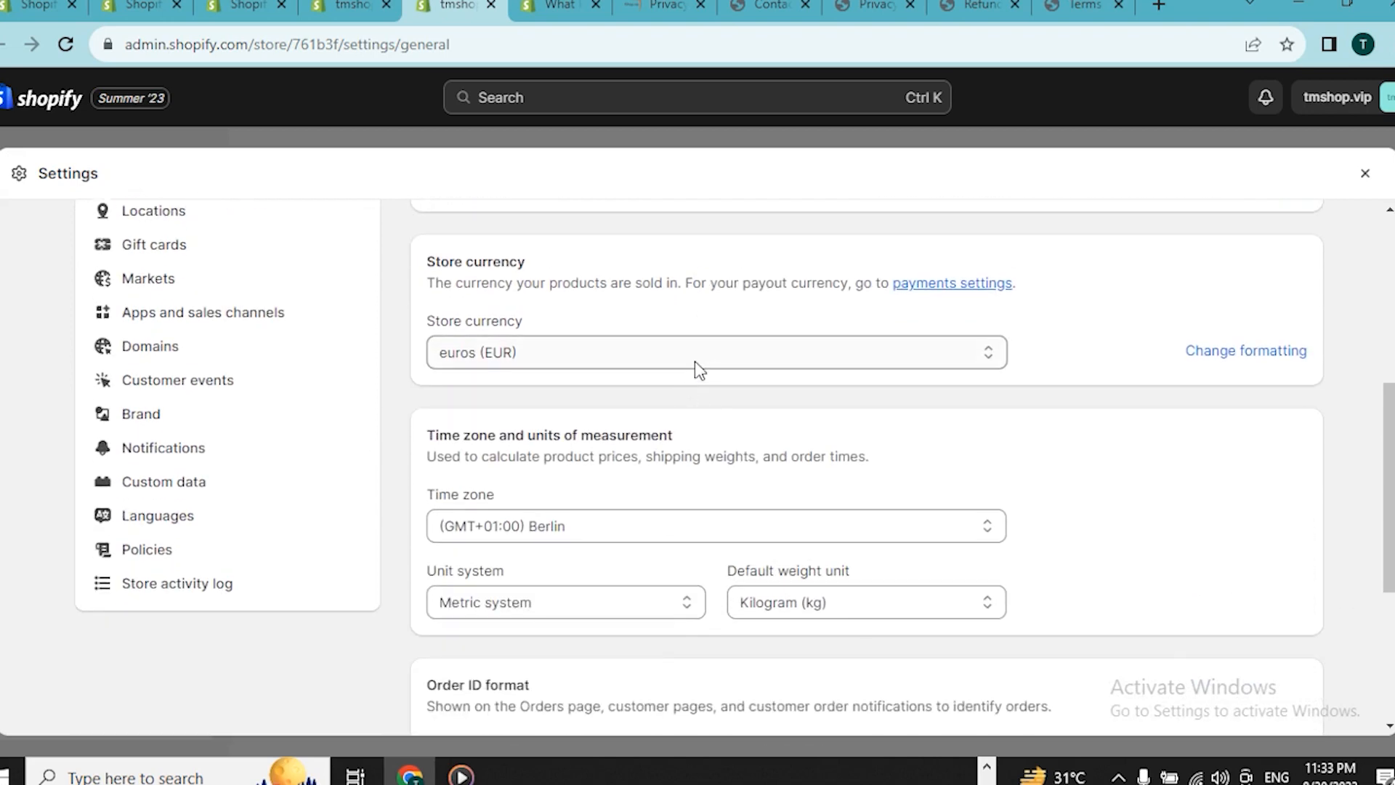
click(694, 363)
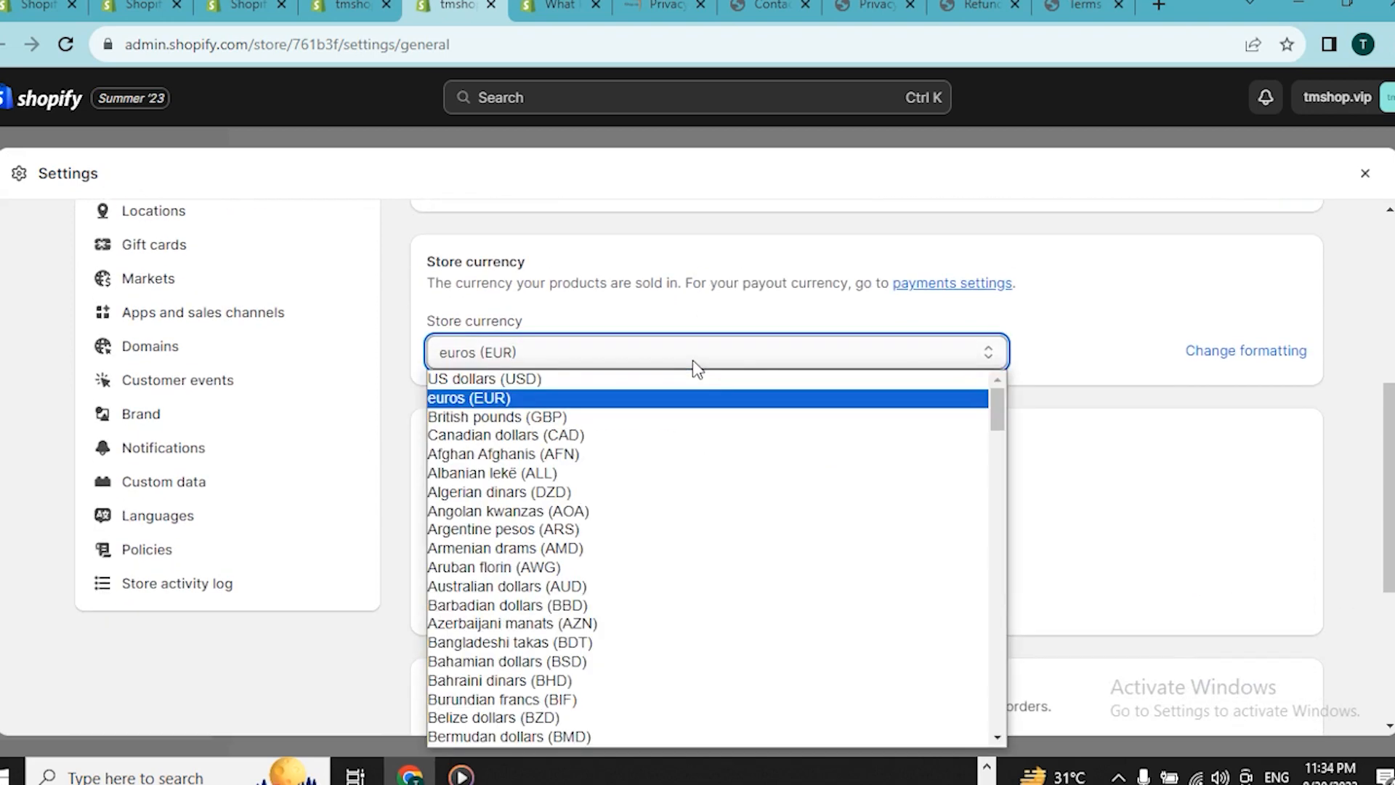
click(696, 363)
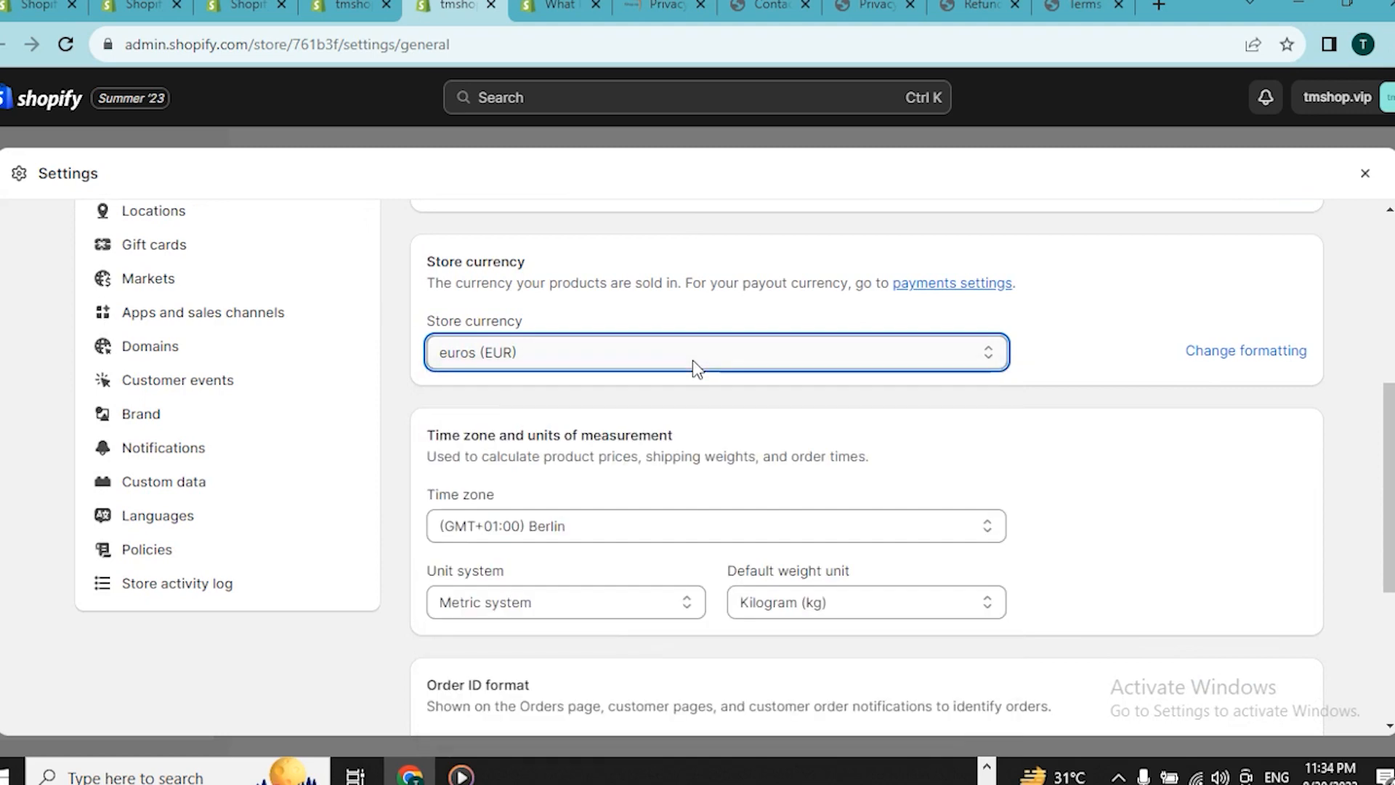
scroll(856, 422, down, 4)
key(ctrl+shift+Tab)
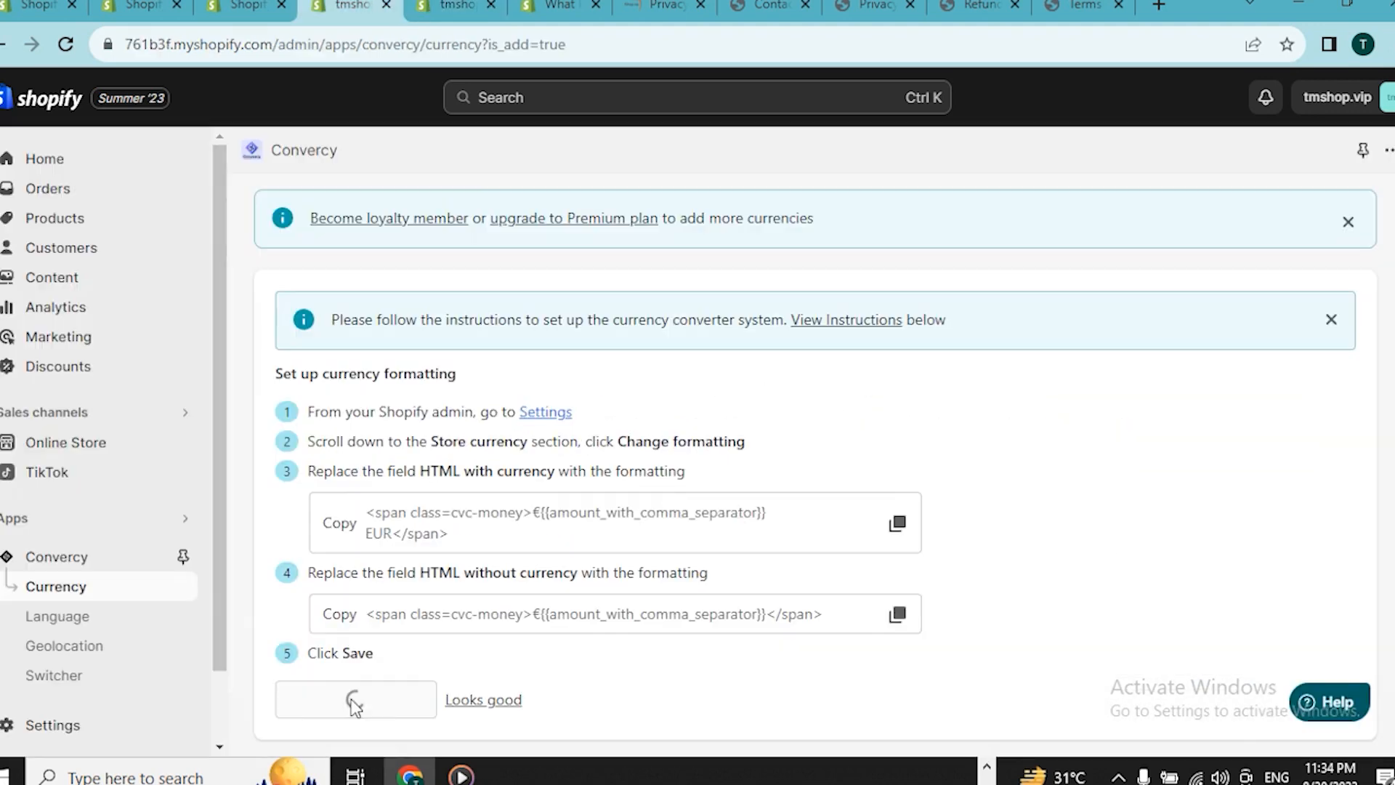
click(351, 701)
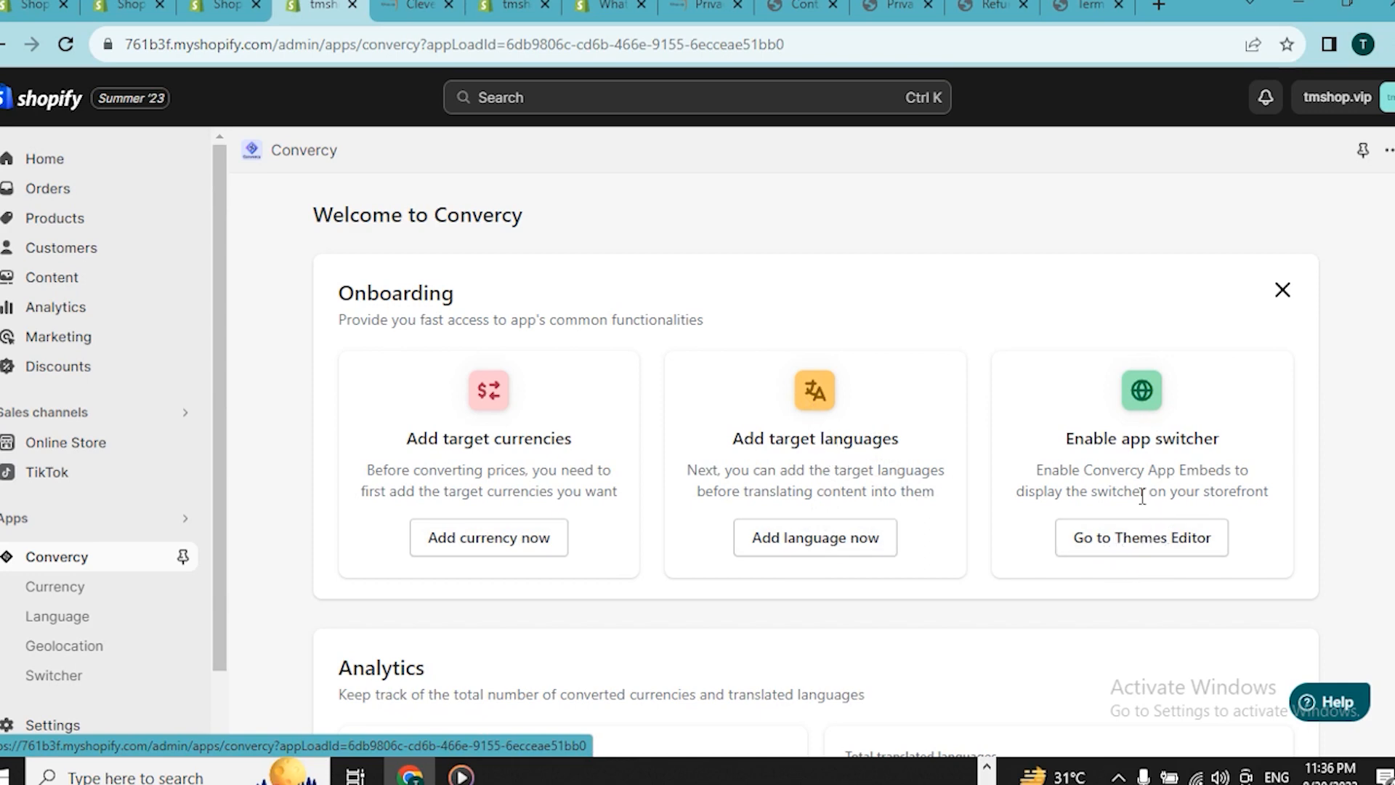
Enable the Convercy Switcher app embed in the theme editor, reloading the page if needed, and save the theme.
click(1155, 541)
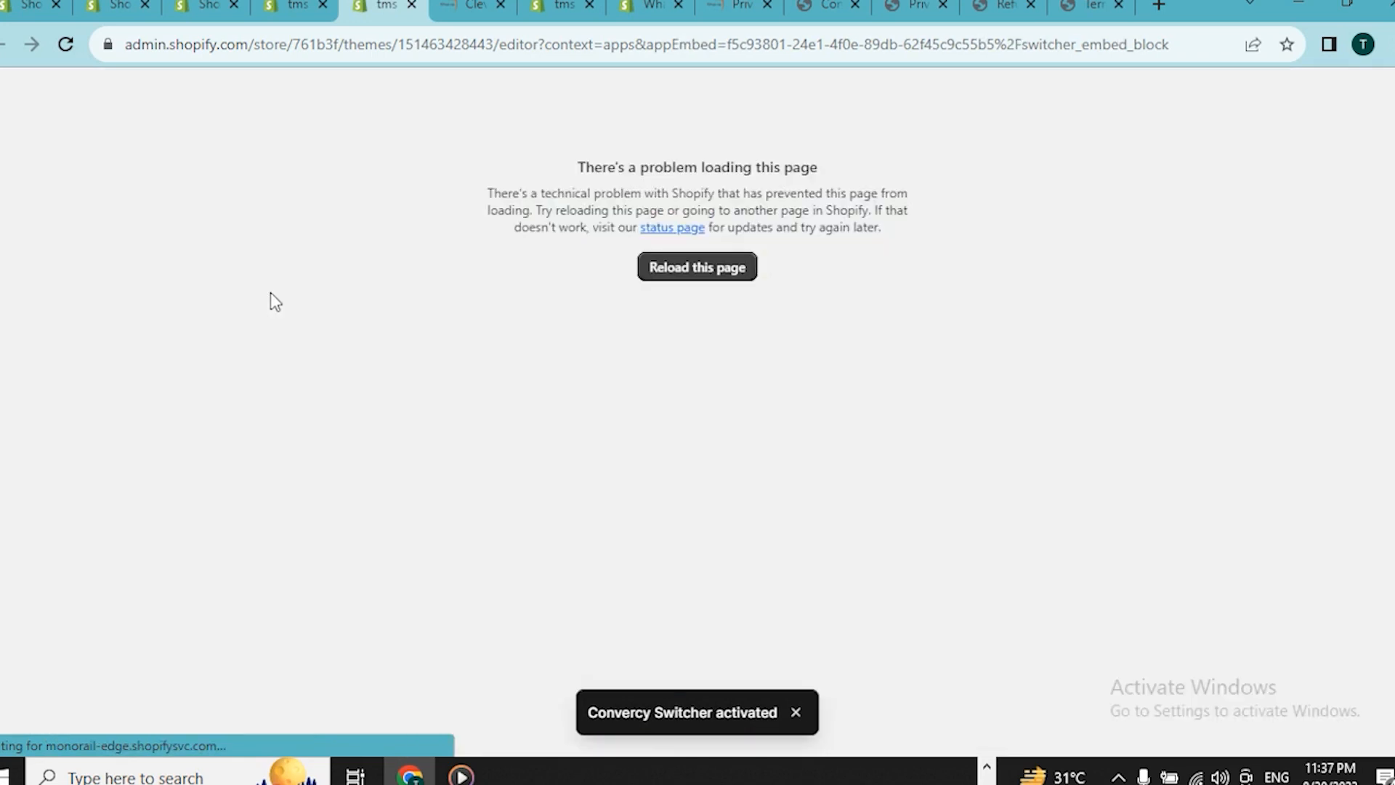
scroll(627, 434, down, 1)
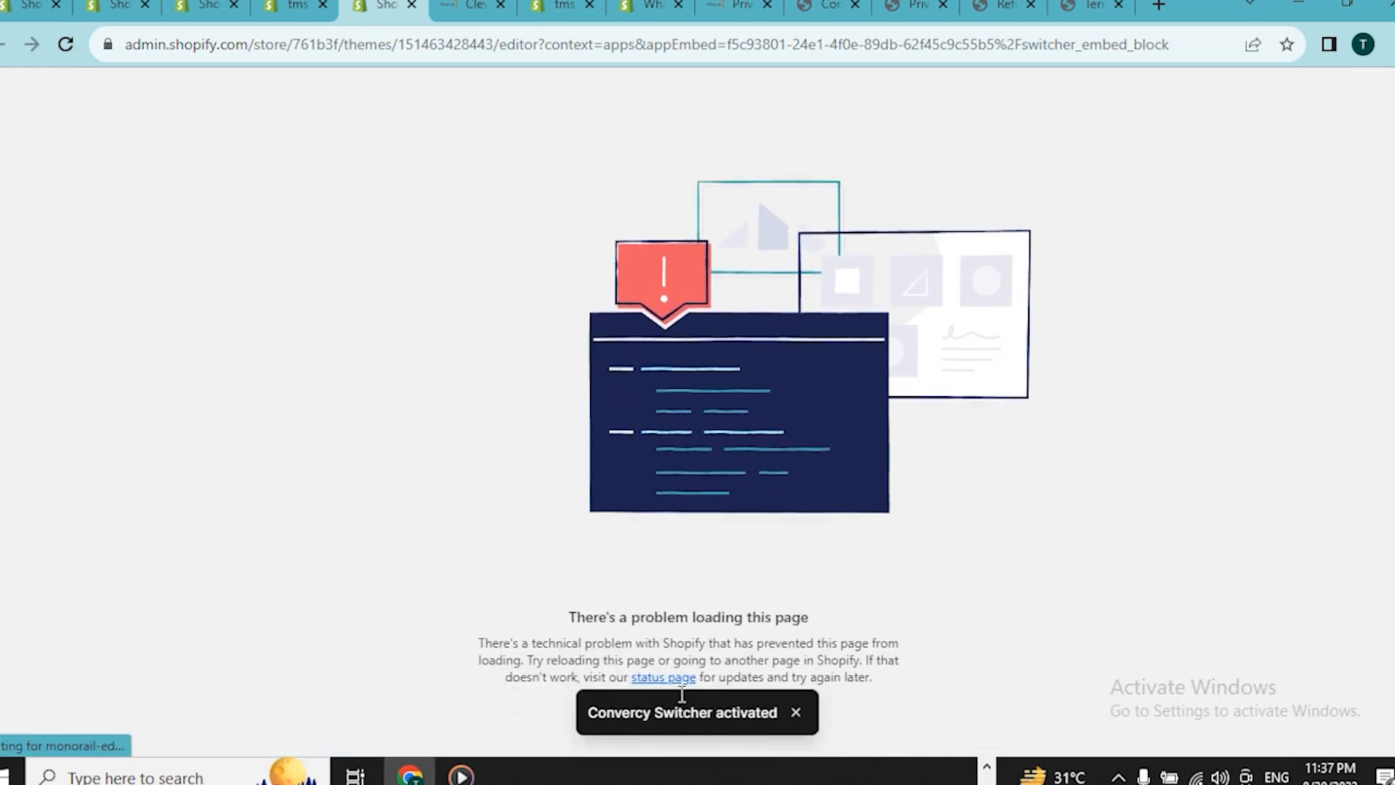
scroll(682, 695, down, 1)
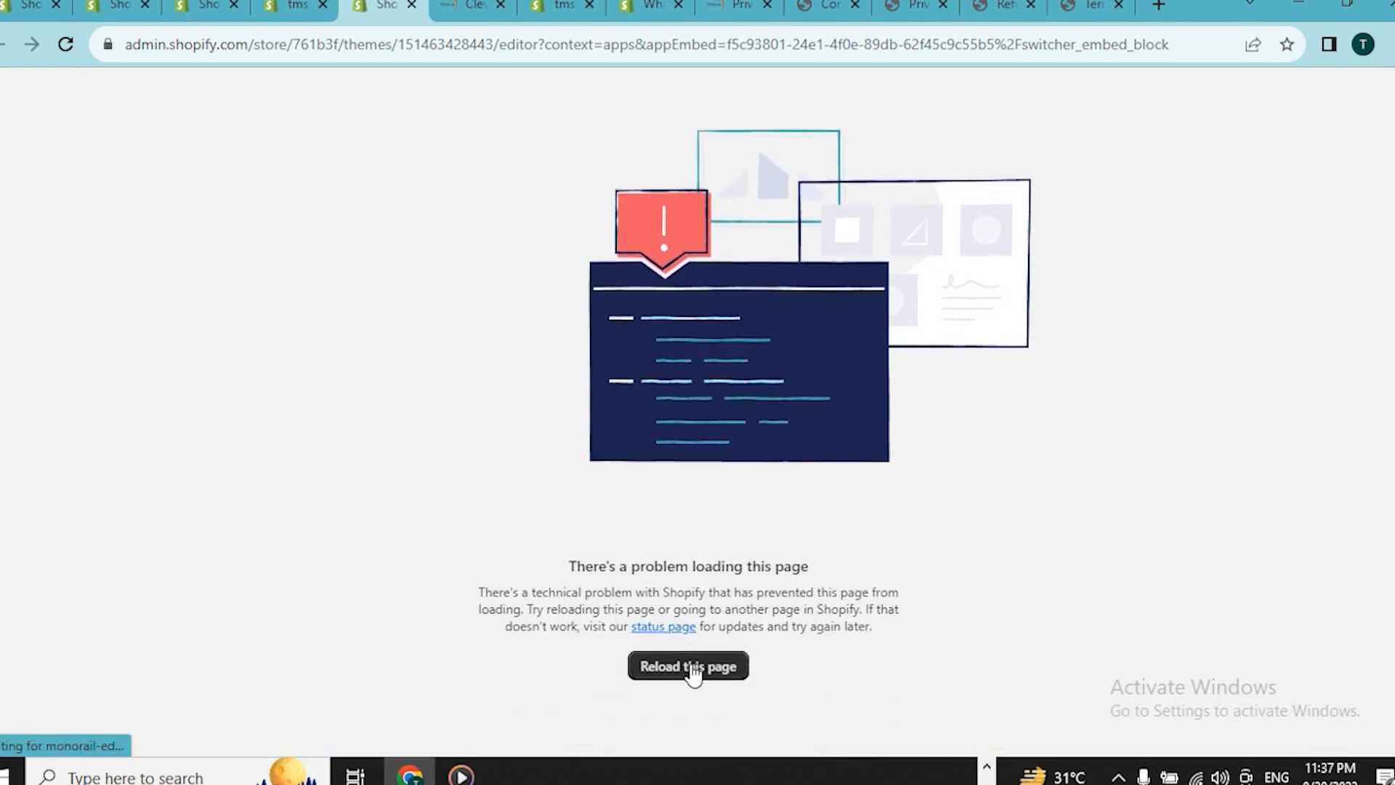
click(693, 668)
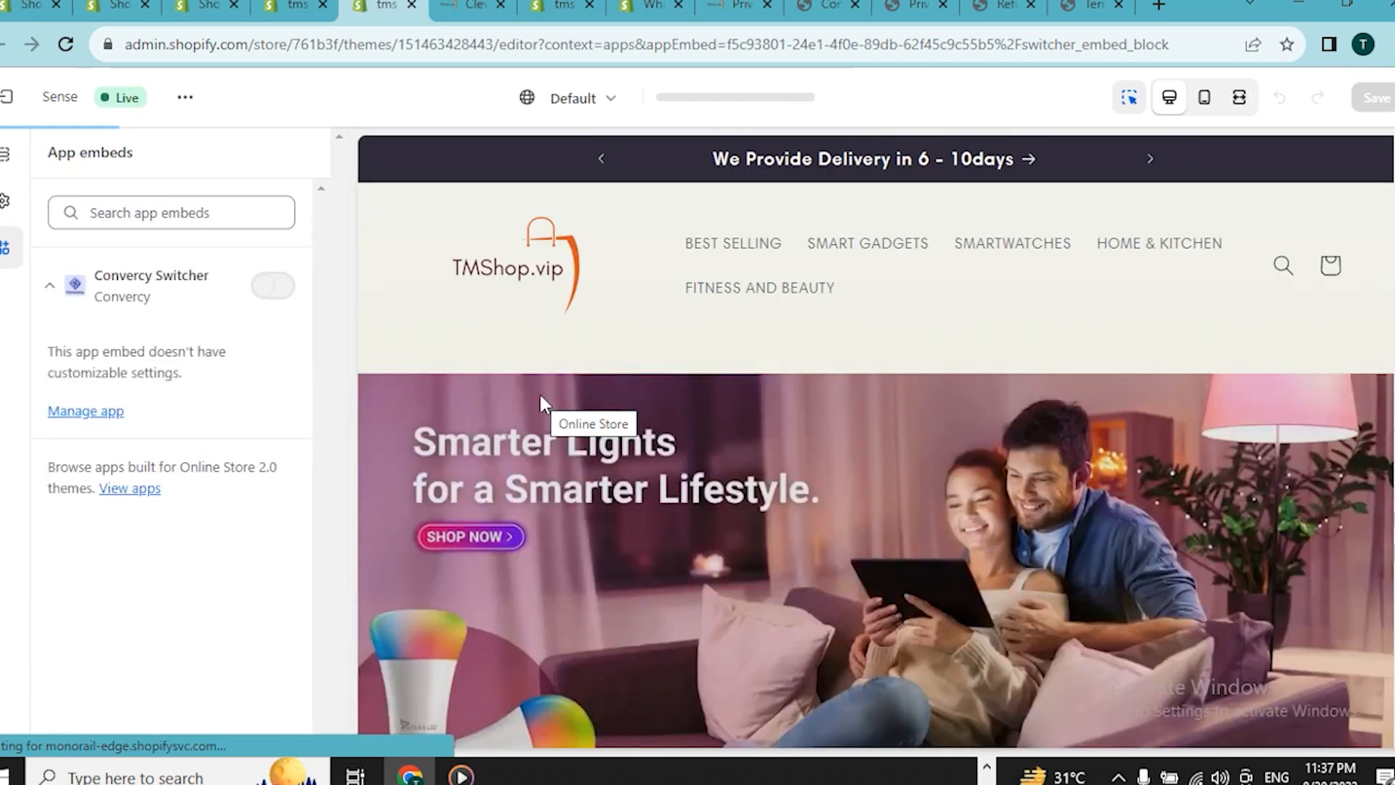
click(284, 290)
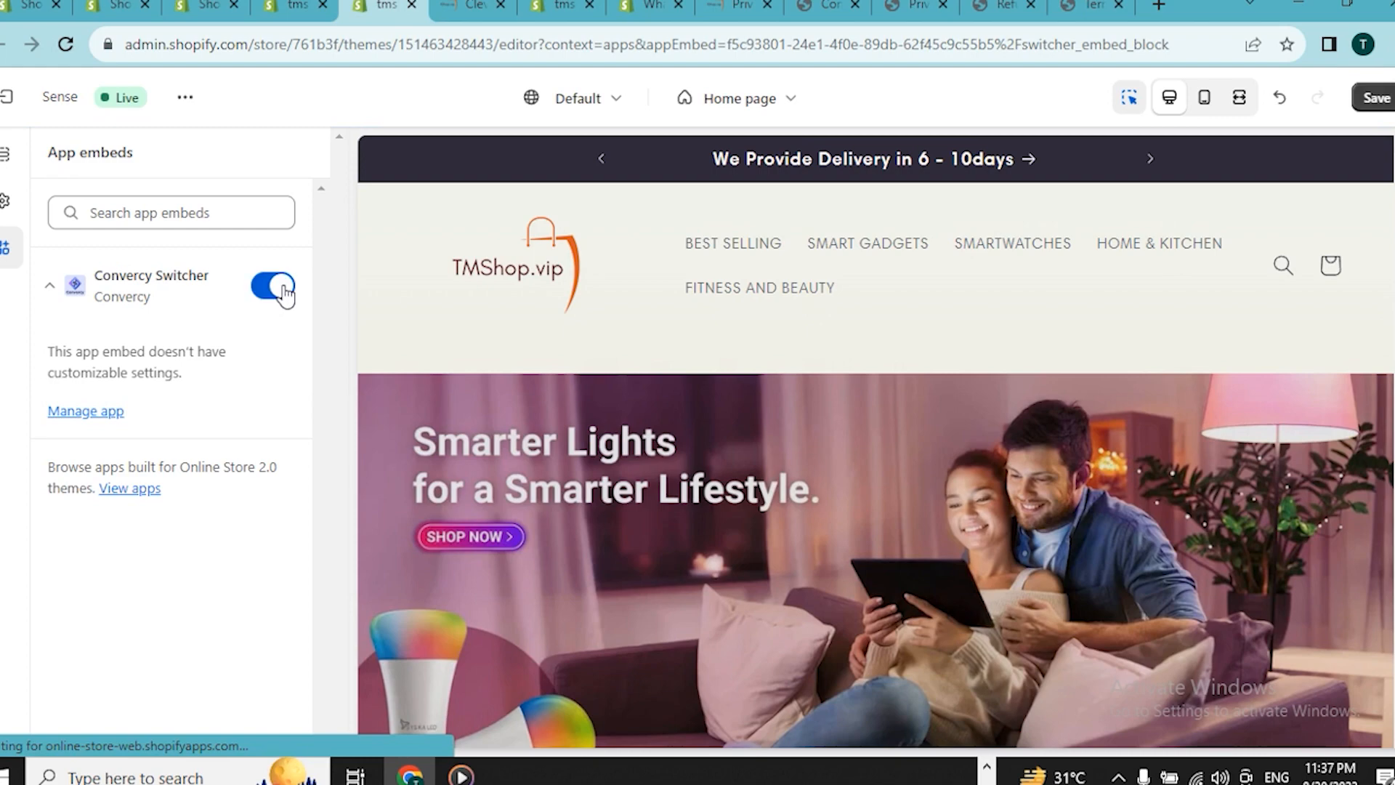
click(1381, 98)
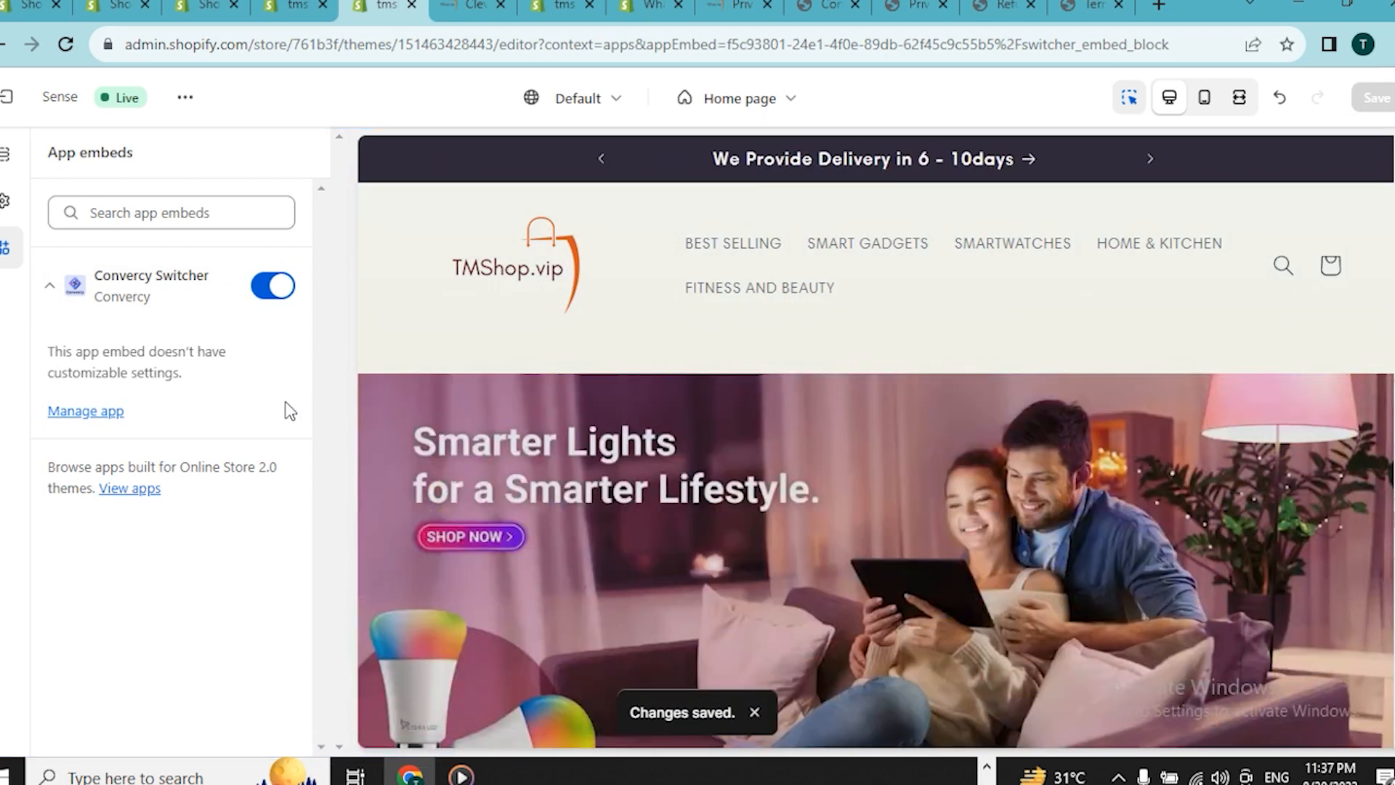
Return to the Convercy dashboard and look through its Language, Geolocation, Switcher and Currency pages.
click(307, 11)
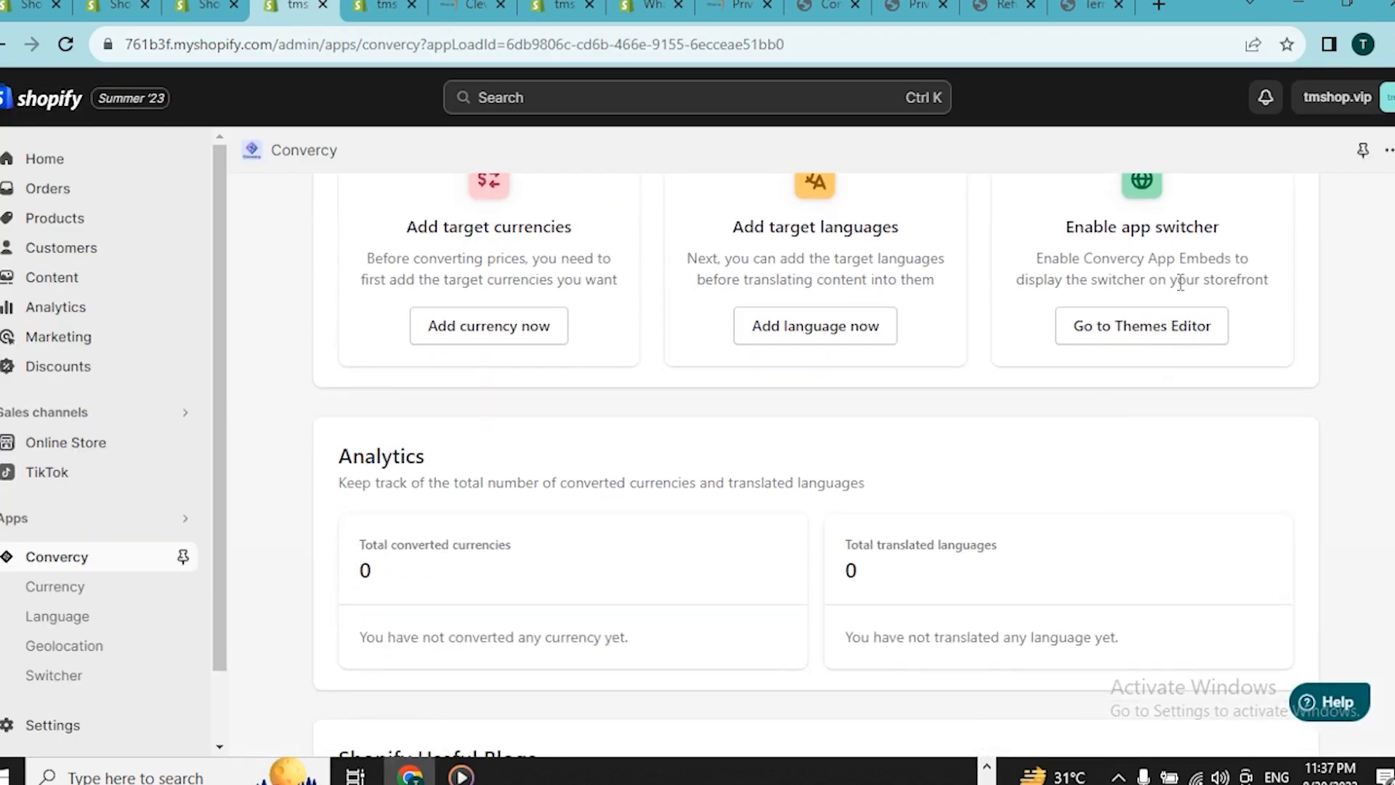
scroll(1102, 441, down, 5)
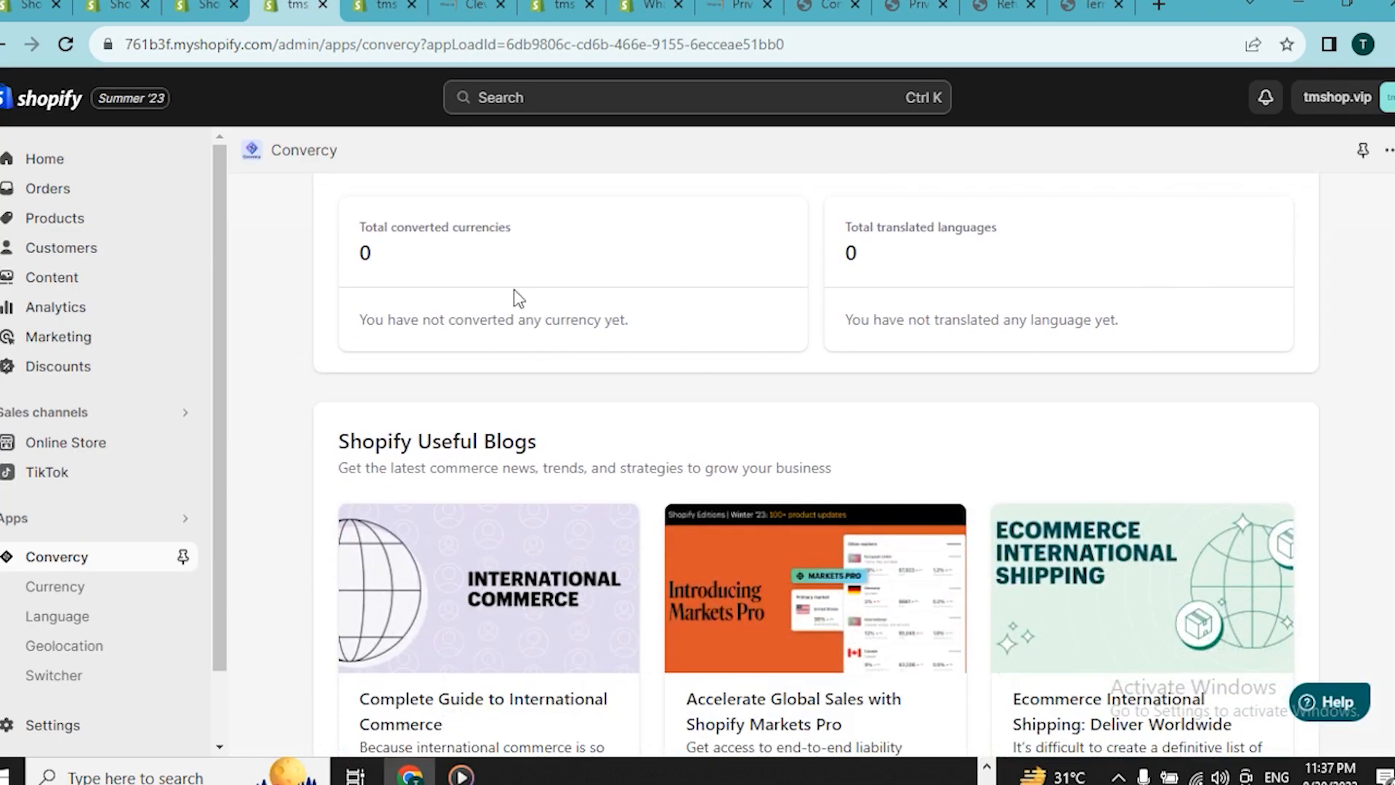
scroll(780, 298, down, 3)
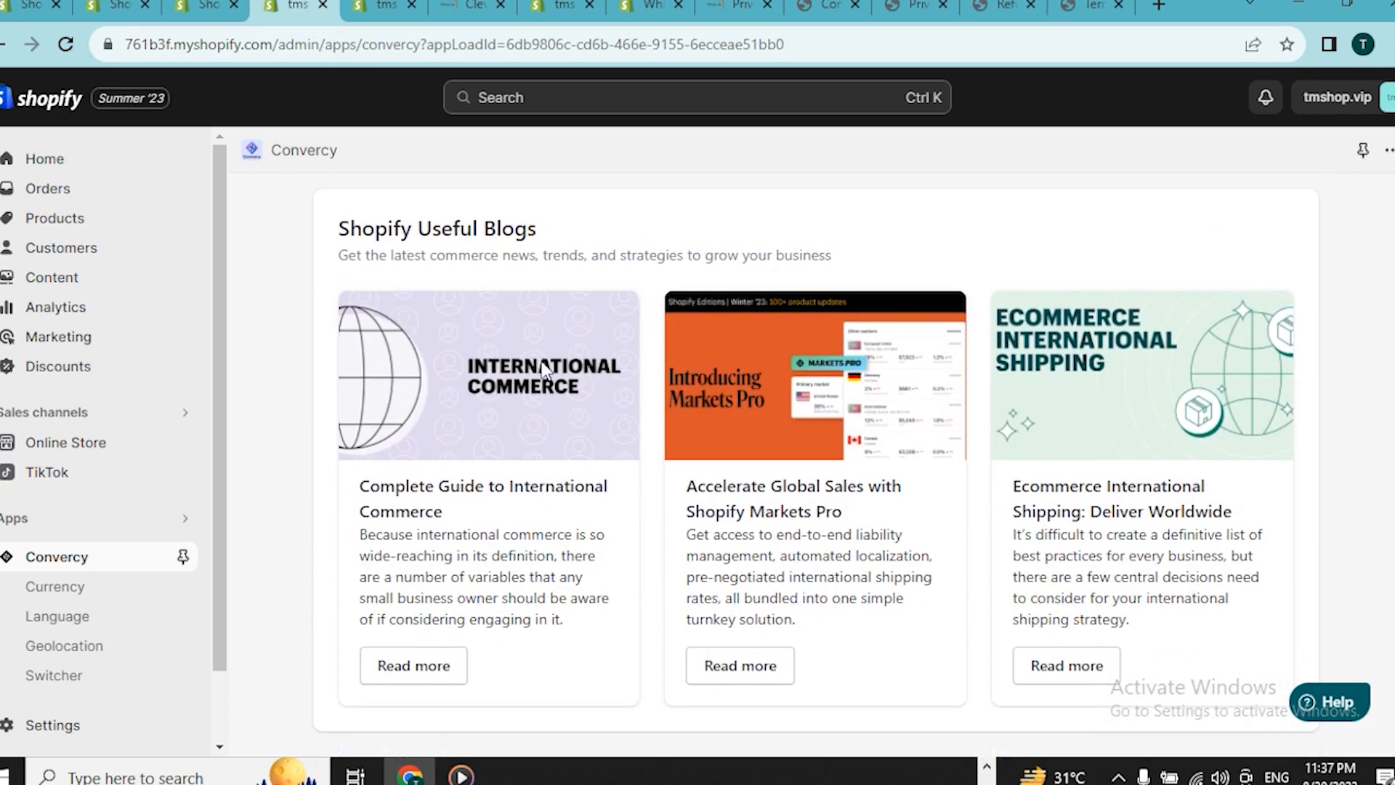
click(61, 618)
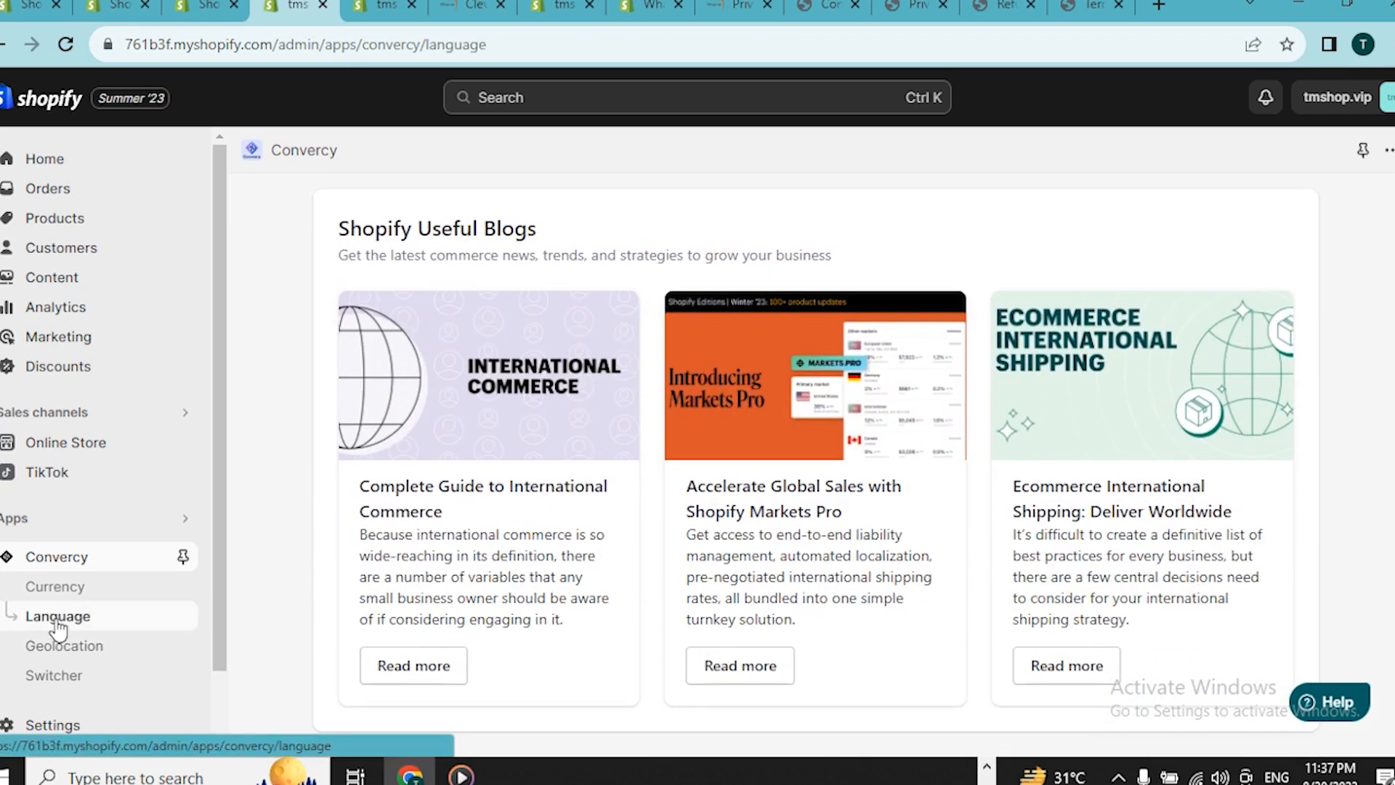
click(77, 658)
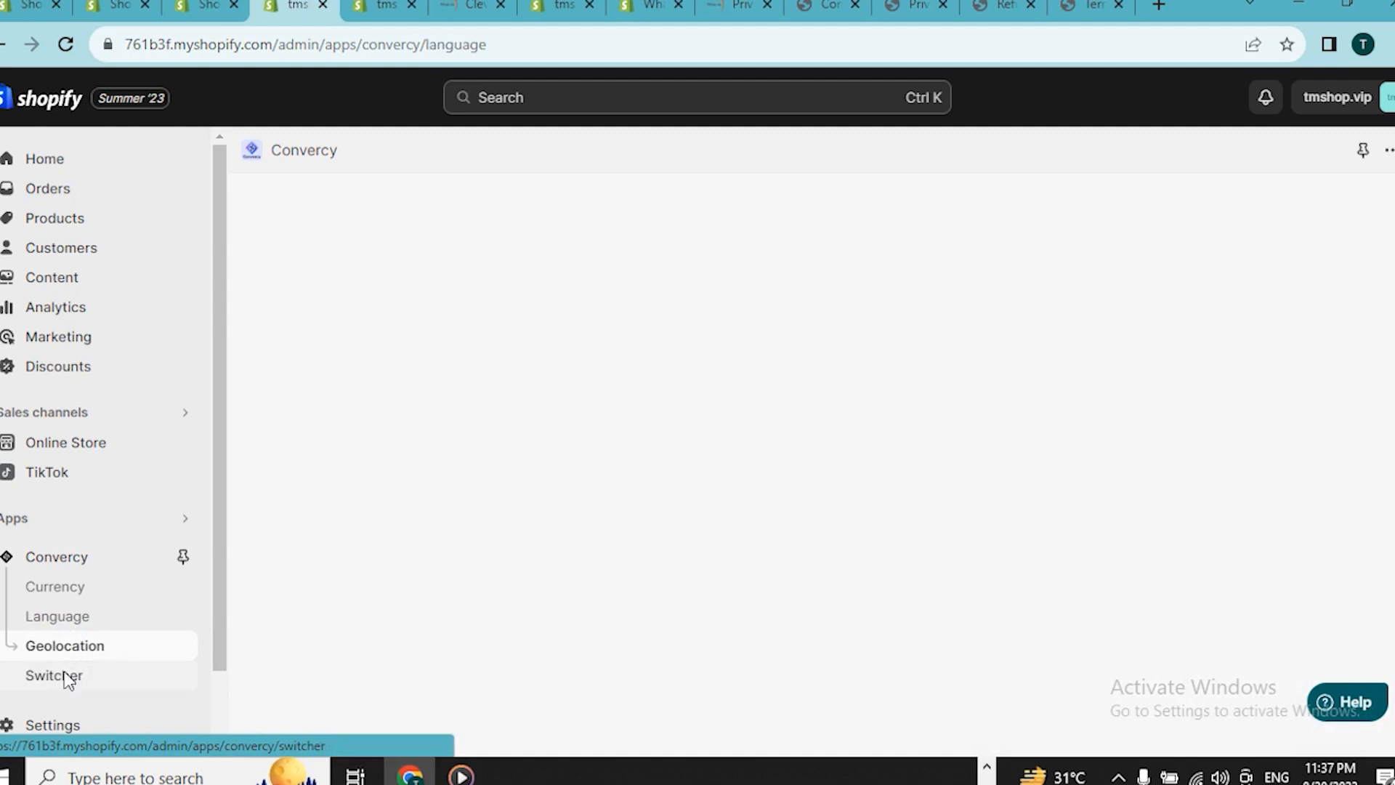
click(66, 680)
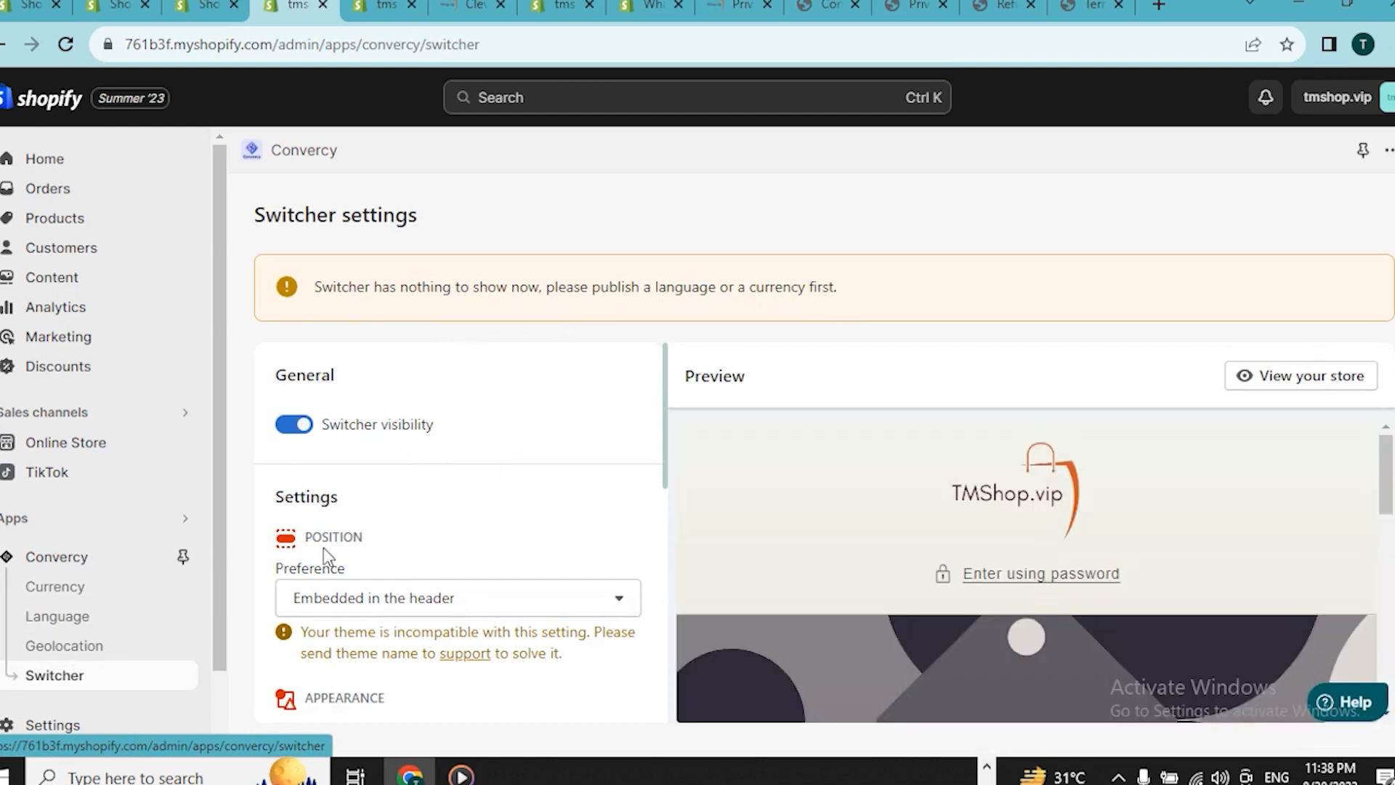
click(82, 595)
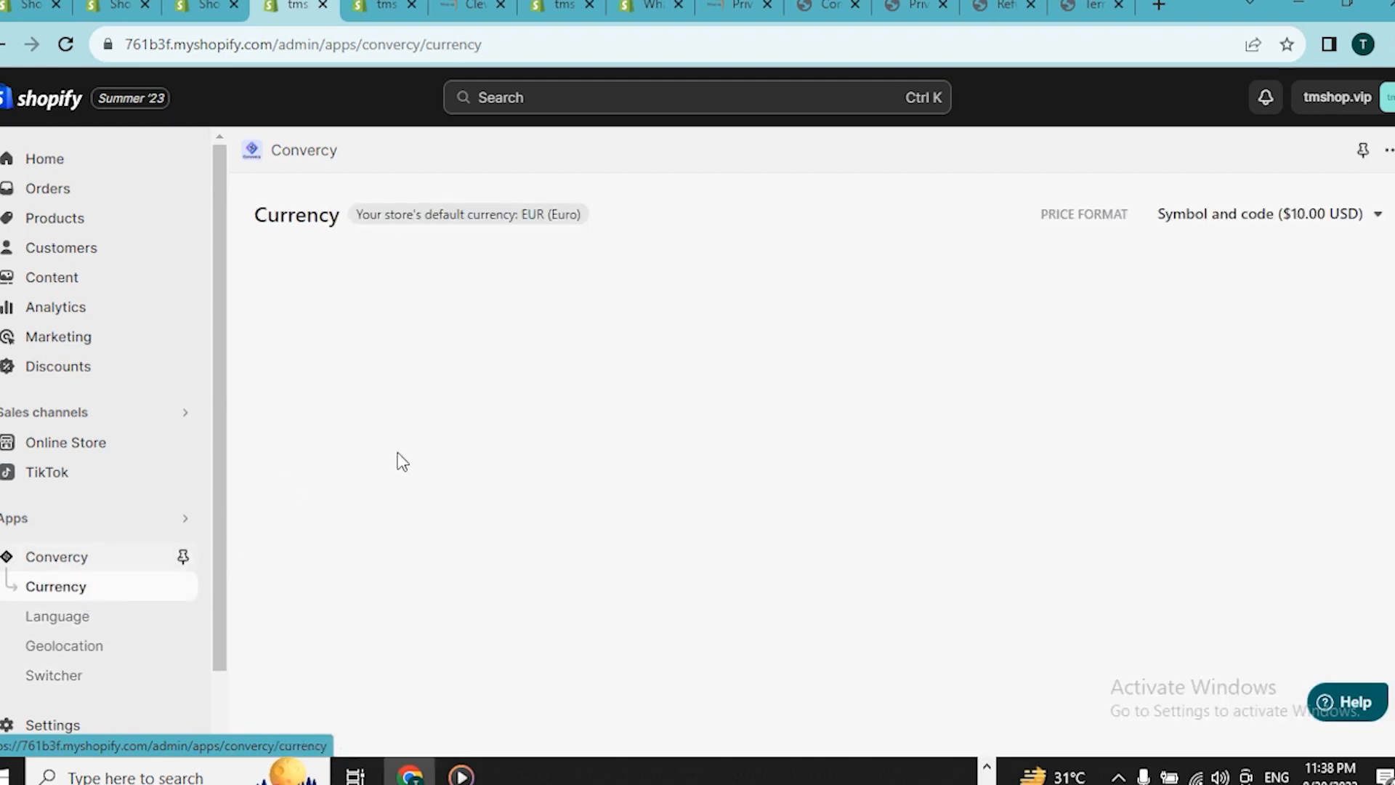
click(58, 616)
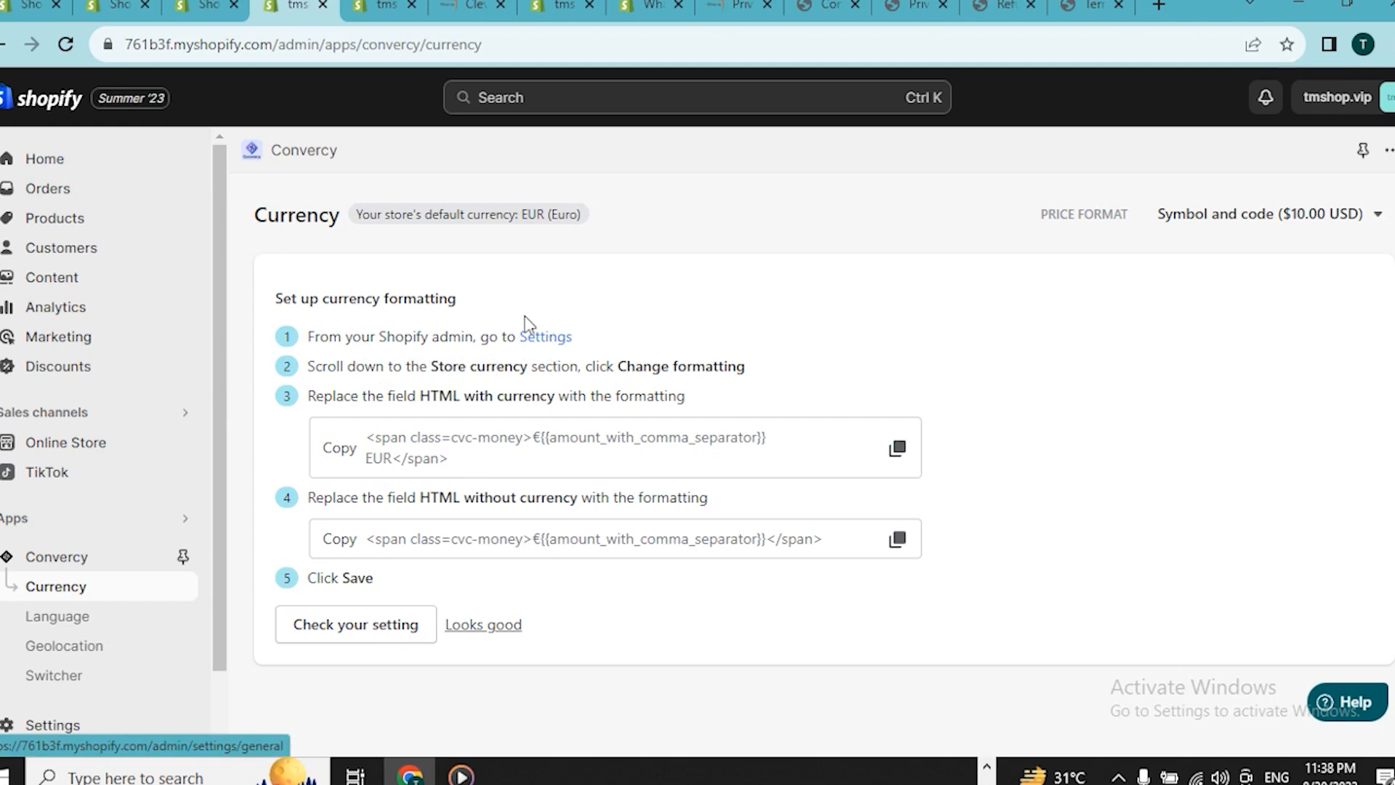
Open the store's general settings from Convercy's currency formatting instructions.
click(385, 8)
click(291, 9)
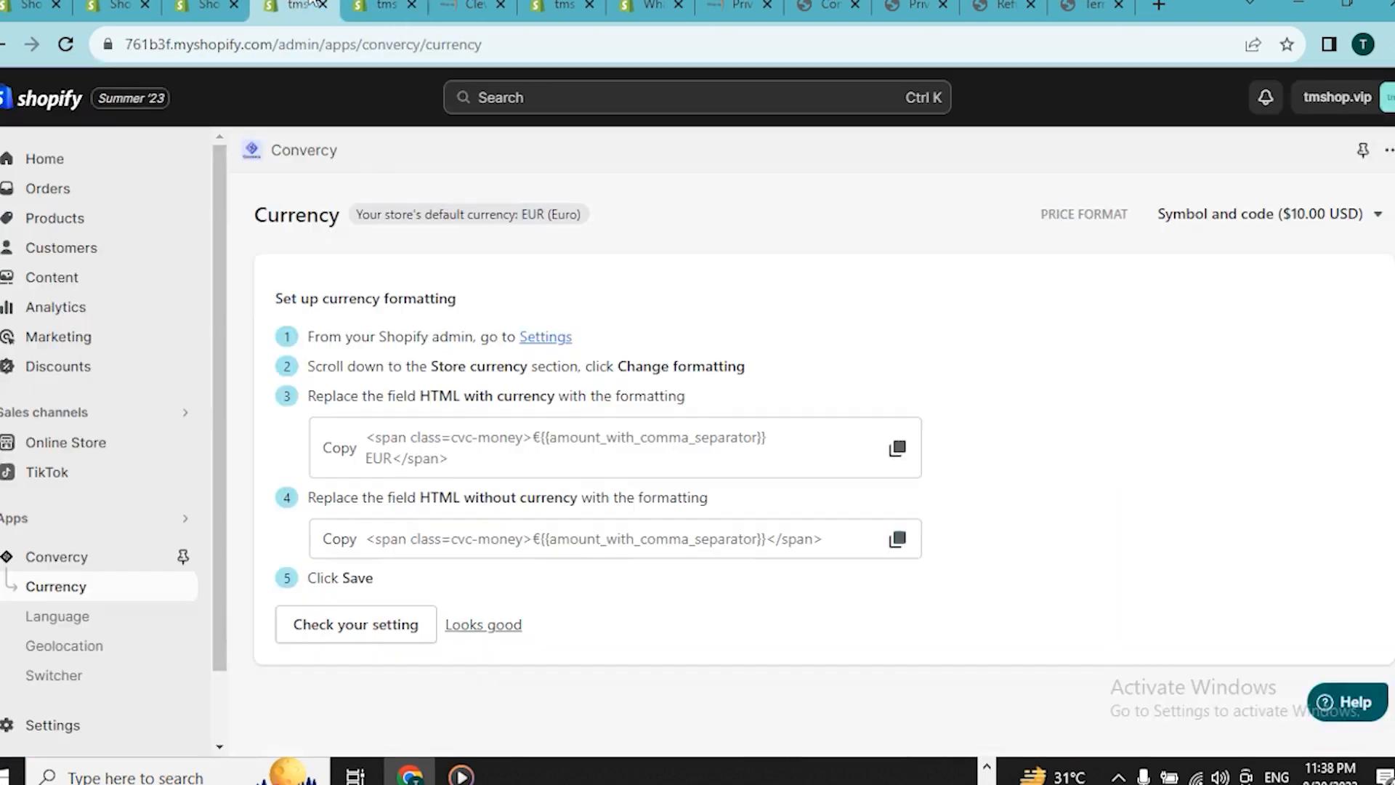
click(546, 336)
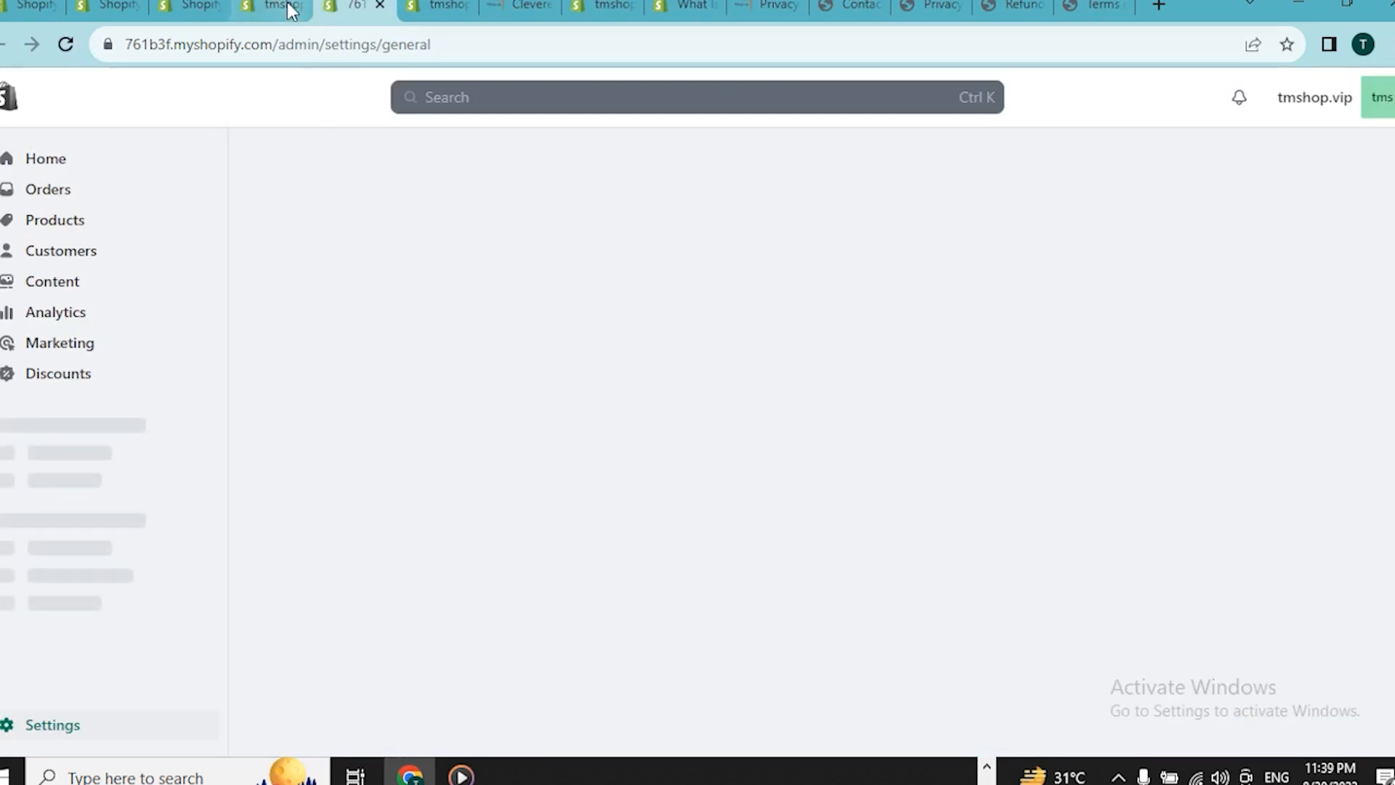
Open the currency formatting fields under Store currency in the store details, consulting Convercy's formatting instructions.
click(287, 7)
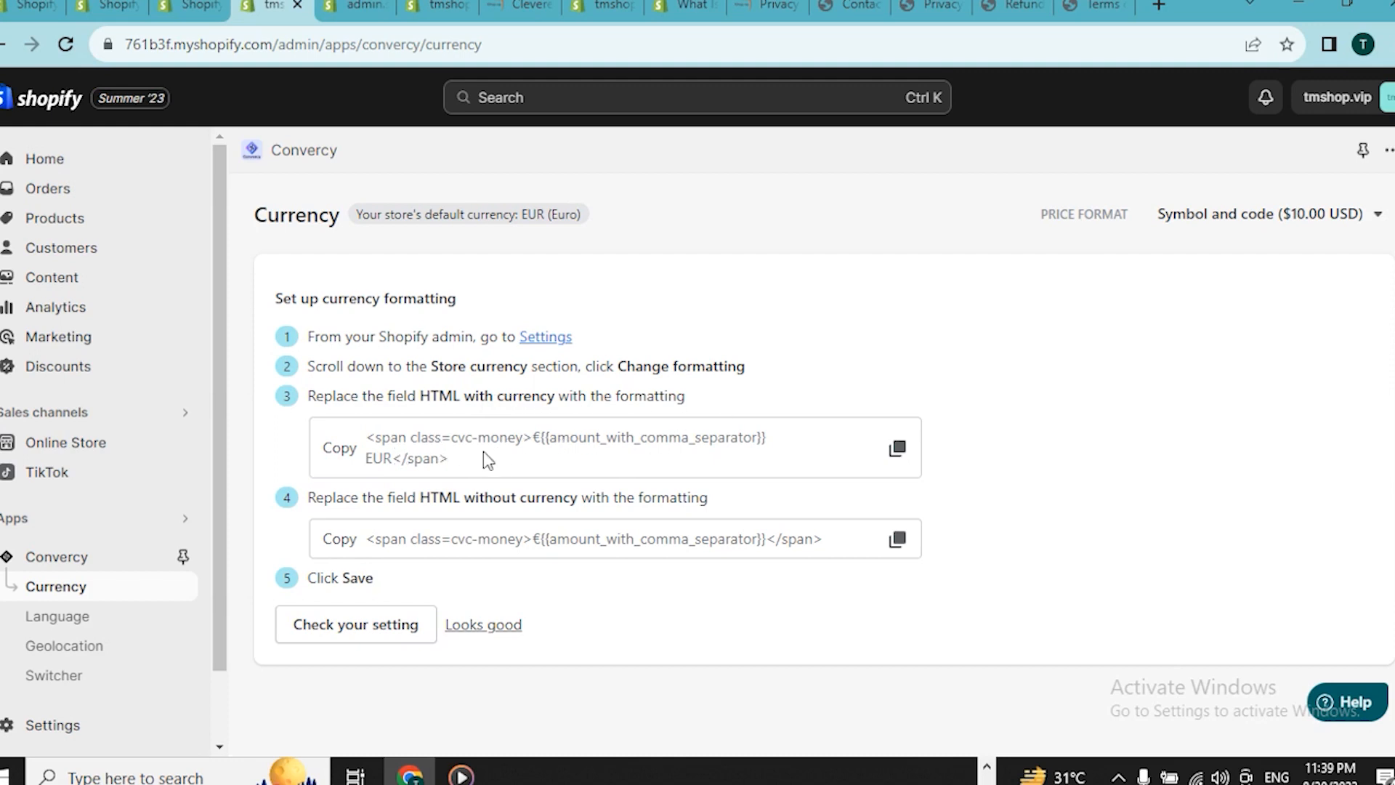
click(352, 6)
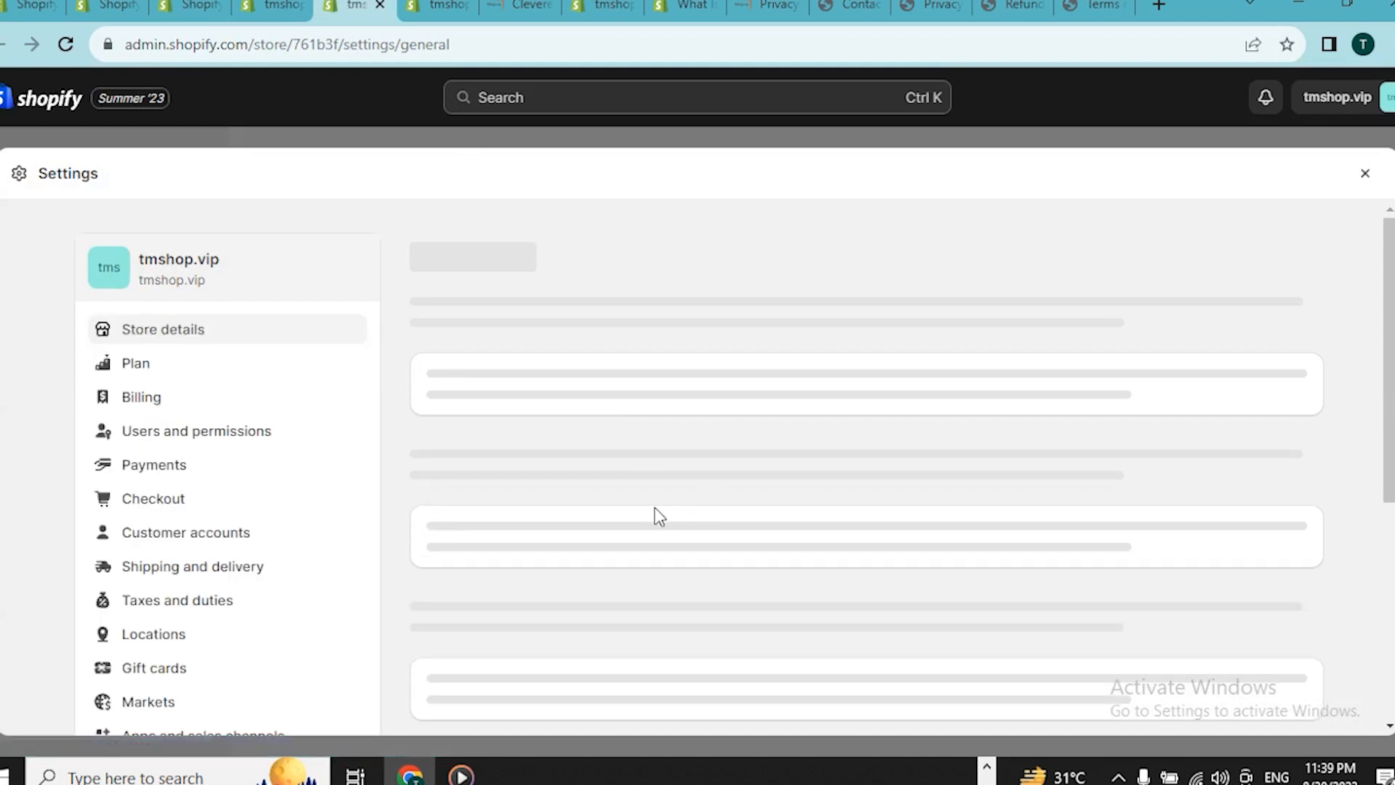
scroll(799, 538, down, 2)
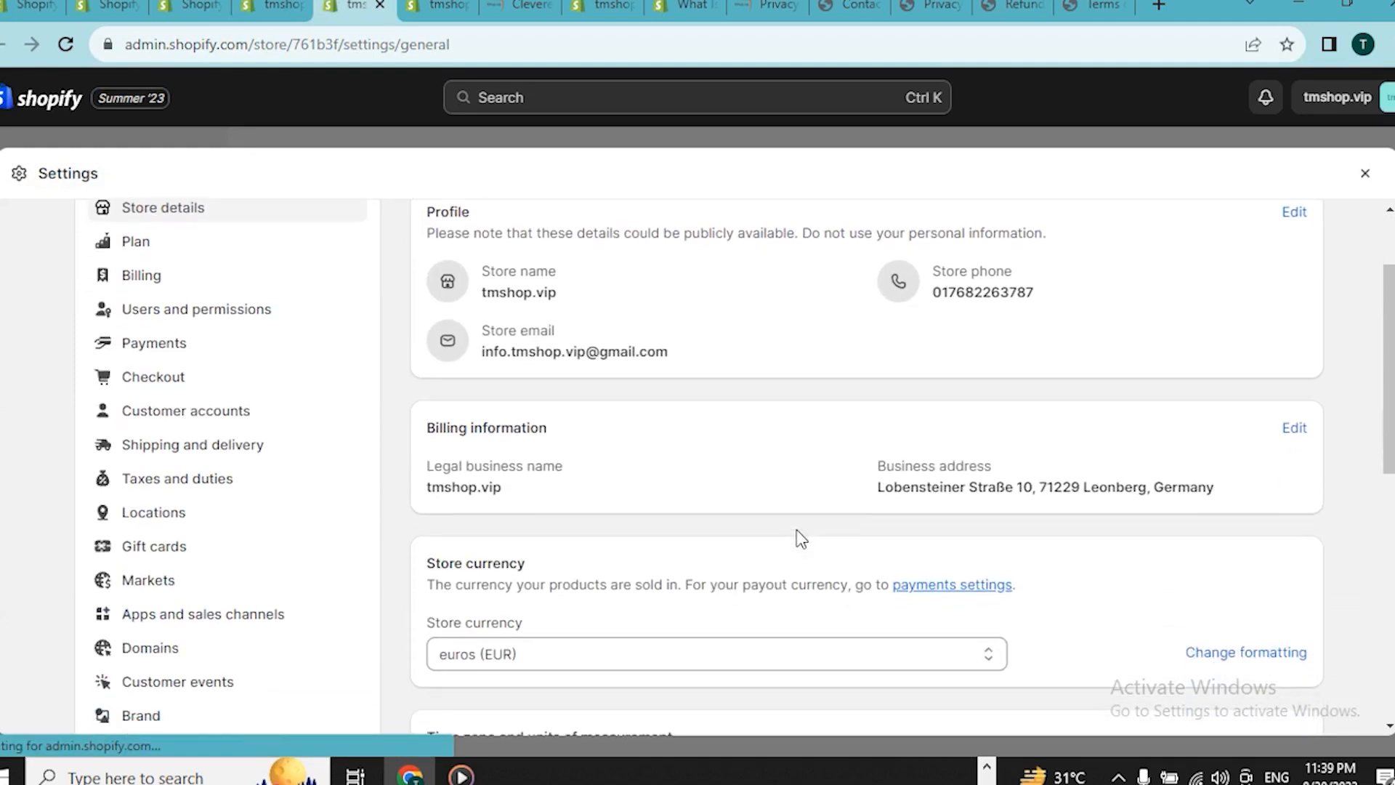
scroll(799, 538, down, 4)
scroll(799, 538, down, 2)
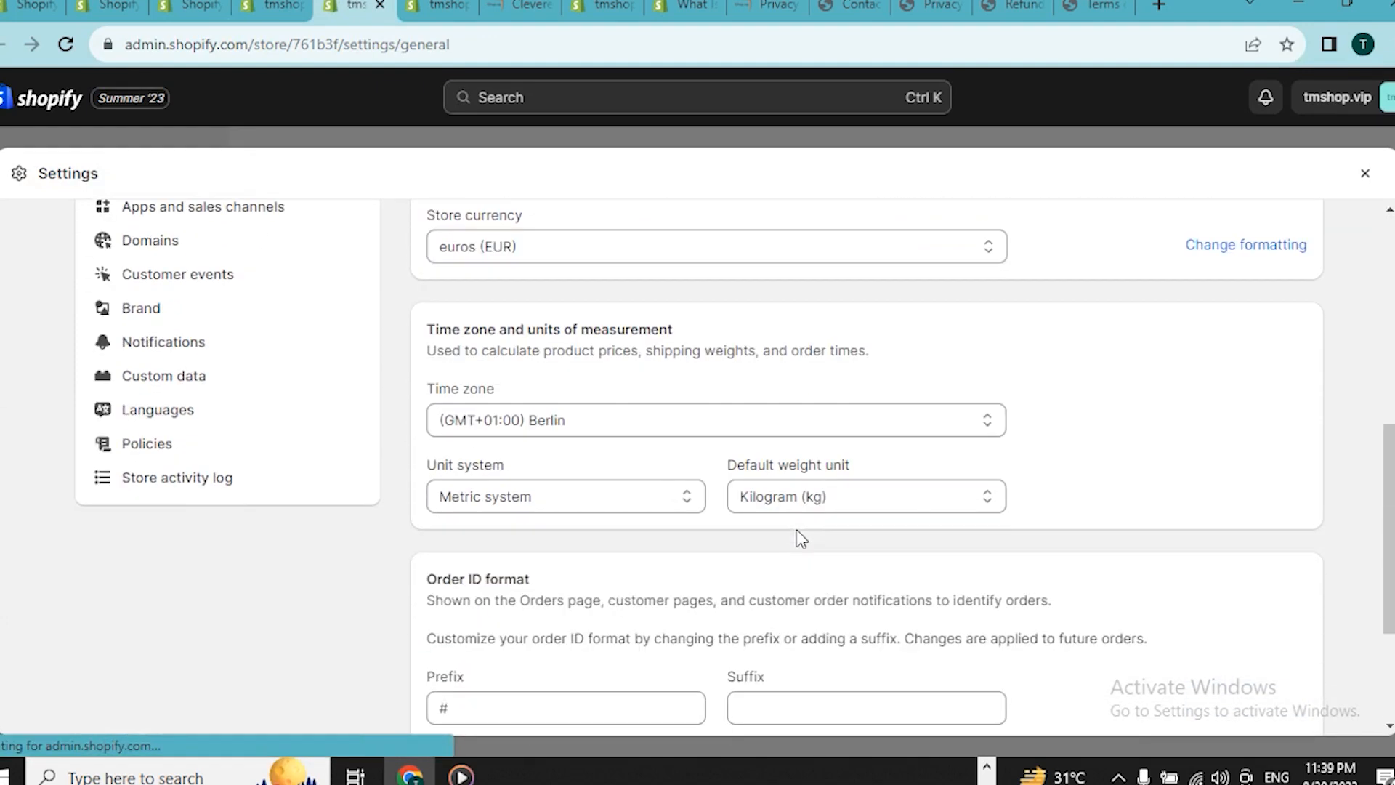
click(1251, 245)
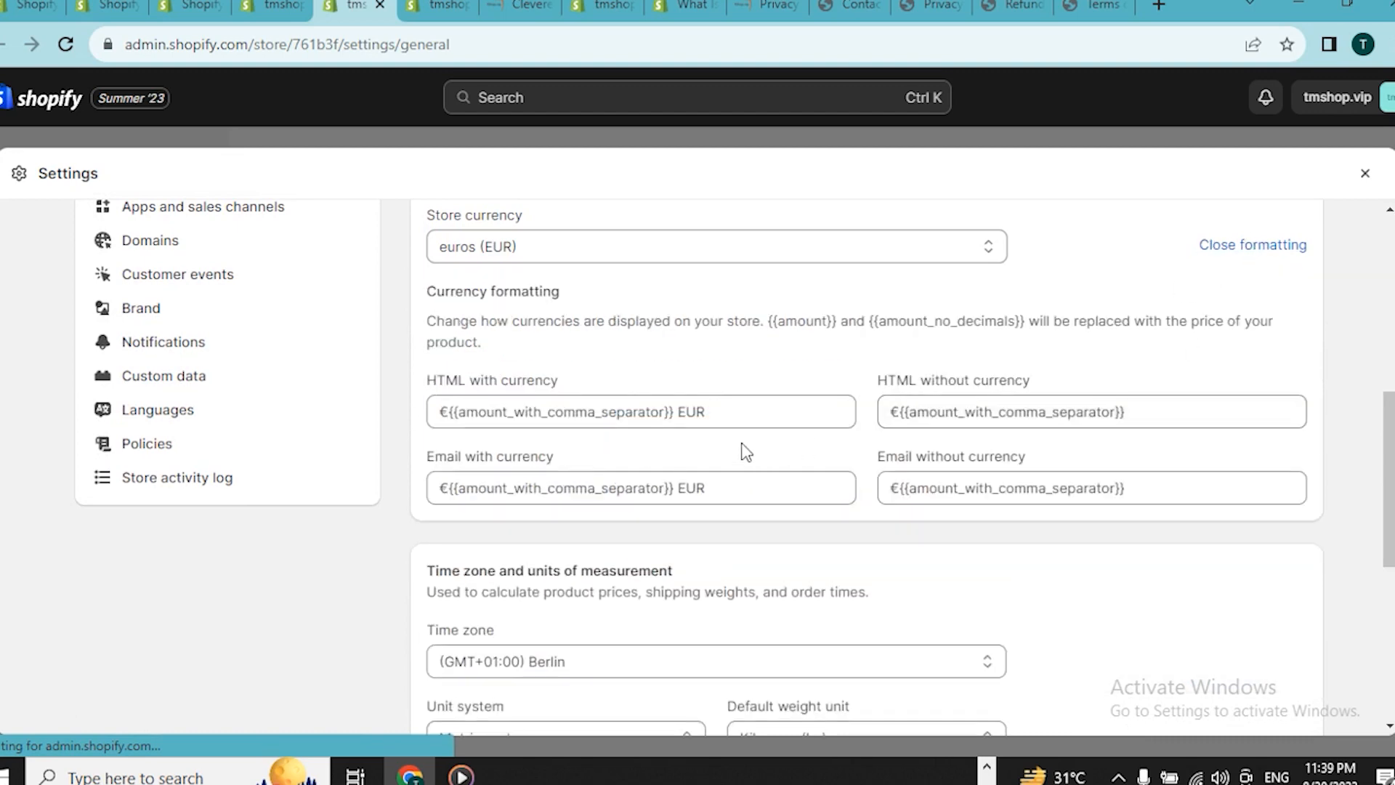
Replace the HTML with currency format with Convercy's snippet <span class=cvc-money>€{{amount_with_comma_separator}} EUR</span>.
key(ctrl+shift+Tab)
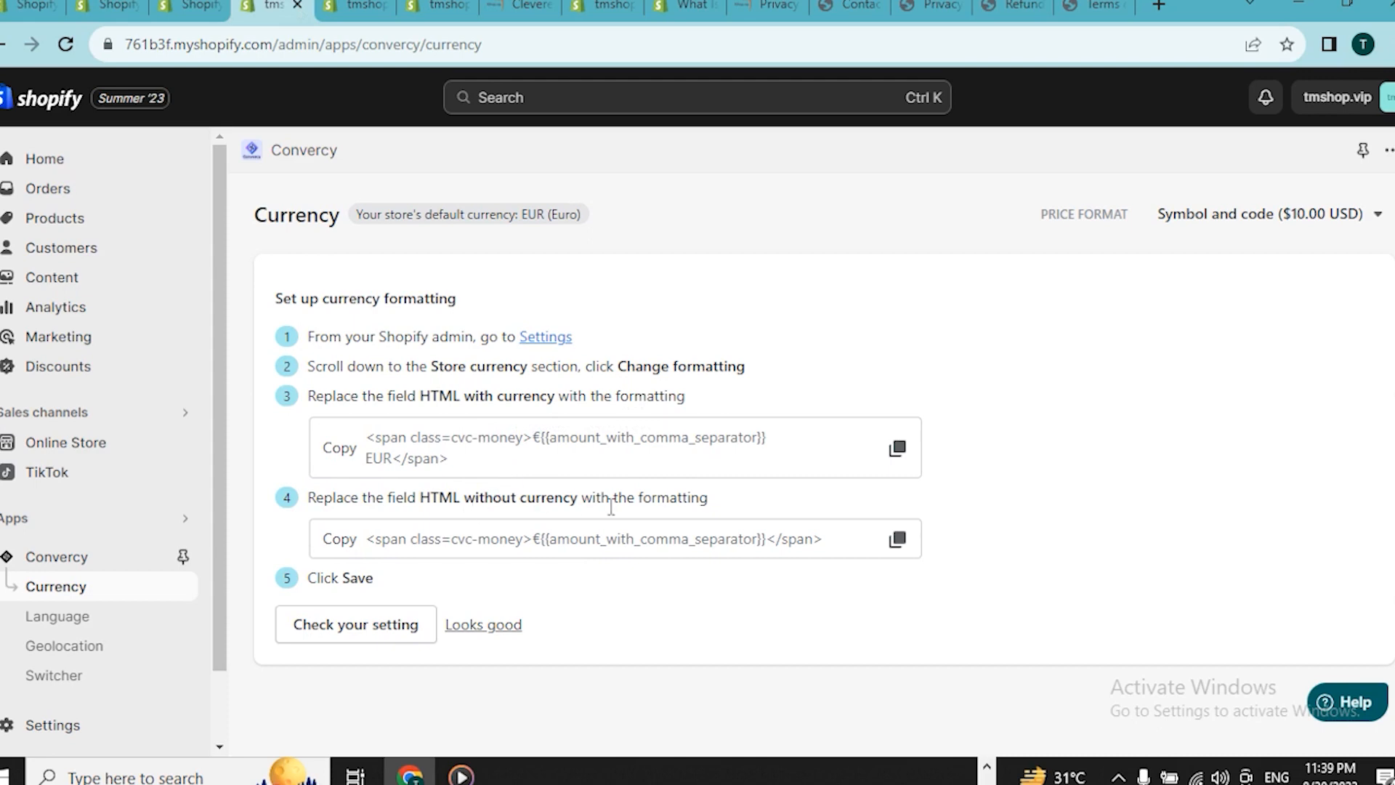
click(207, 4)
click(364, 4)
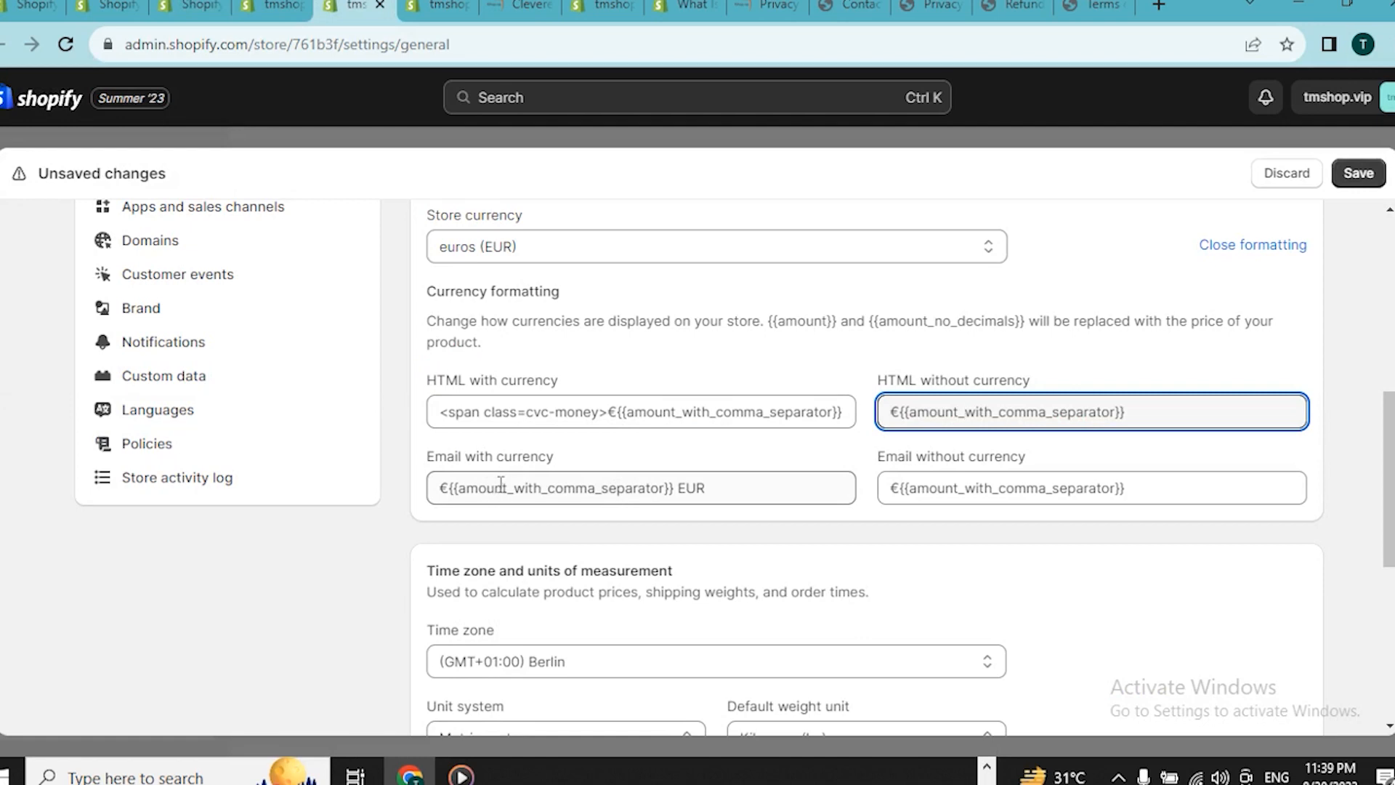
Replace the HTML without currency format with Convercy's <span class=cvc-money>€{{amount_with_comma_separator}}</span> and save the store settings.
click(440, 6)
click(289, 6)
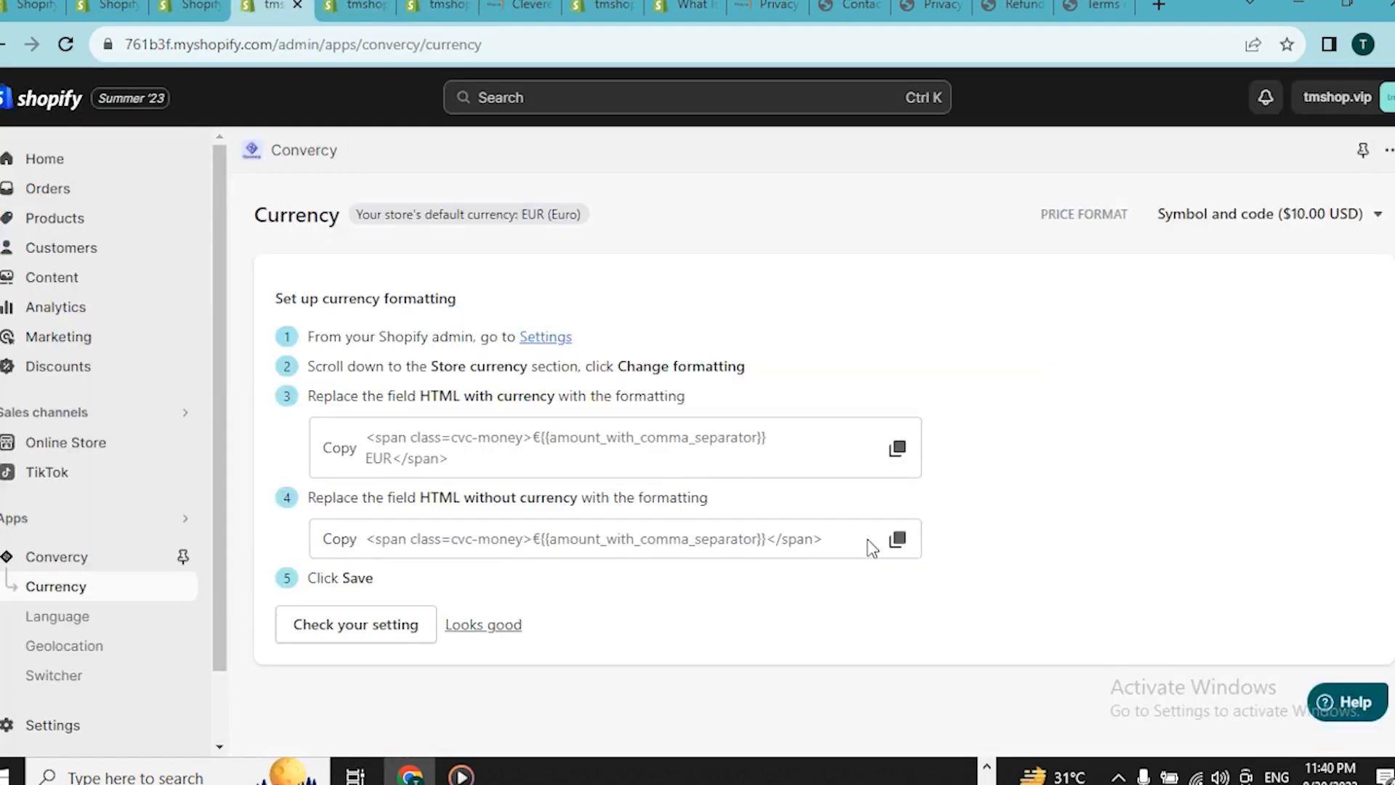
click(897, 539)
click(360, 5)
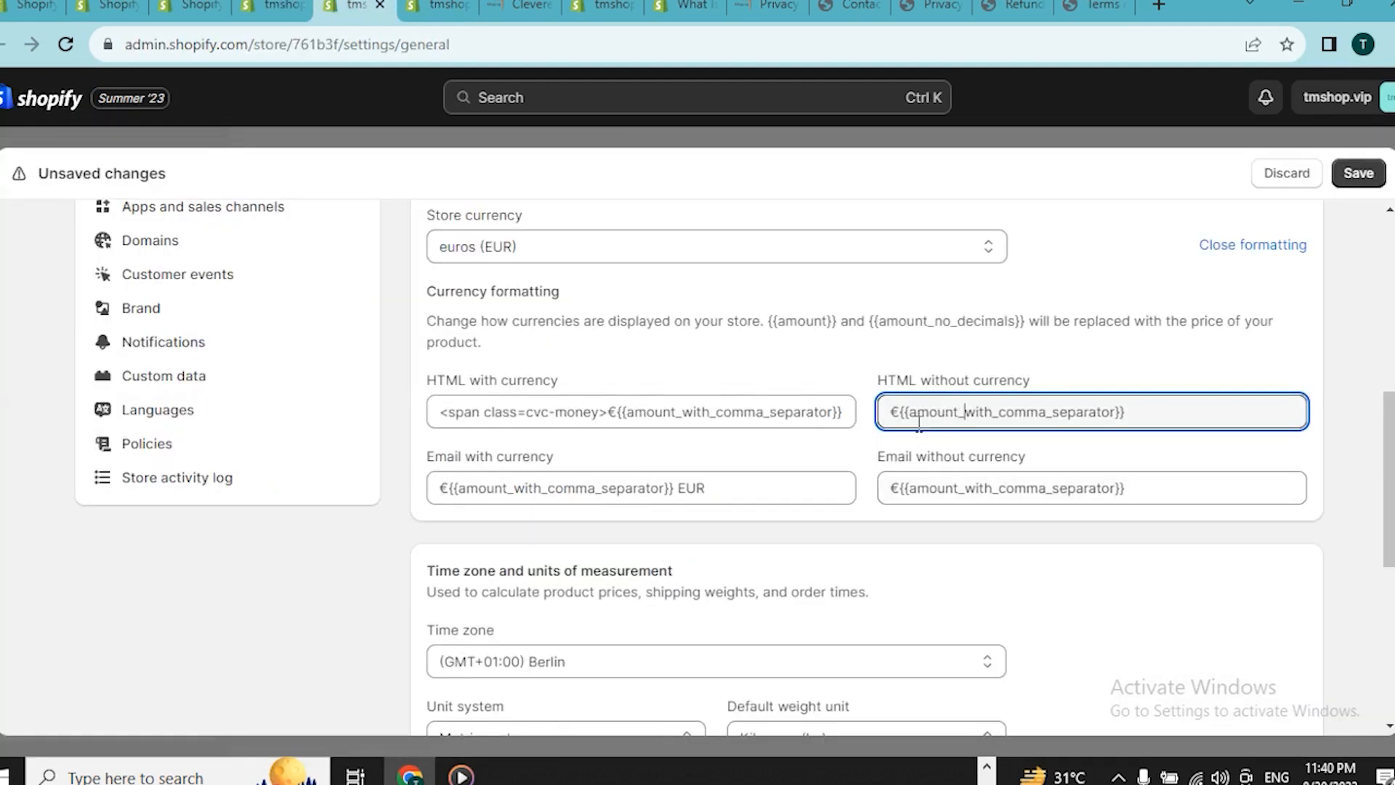
drag(896, 414, 1173, 414)
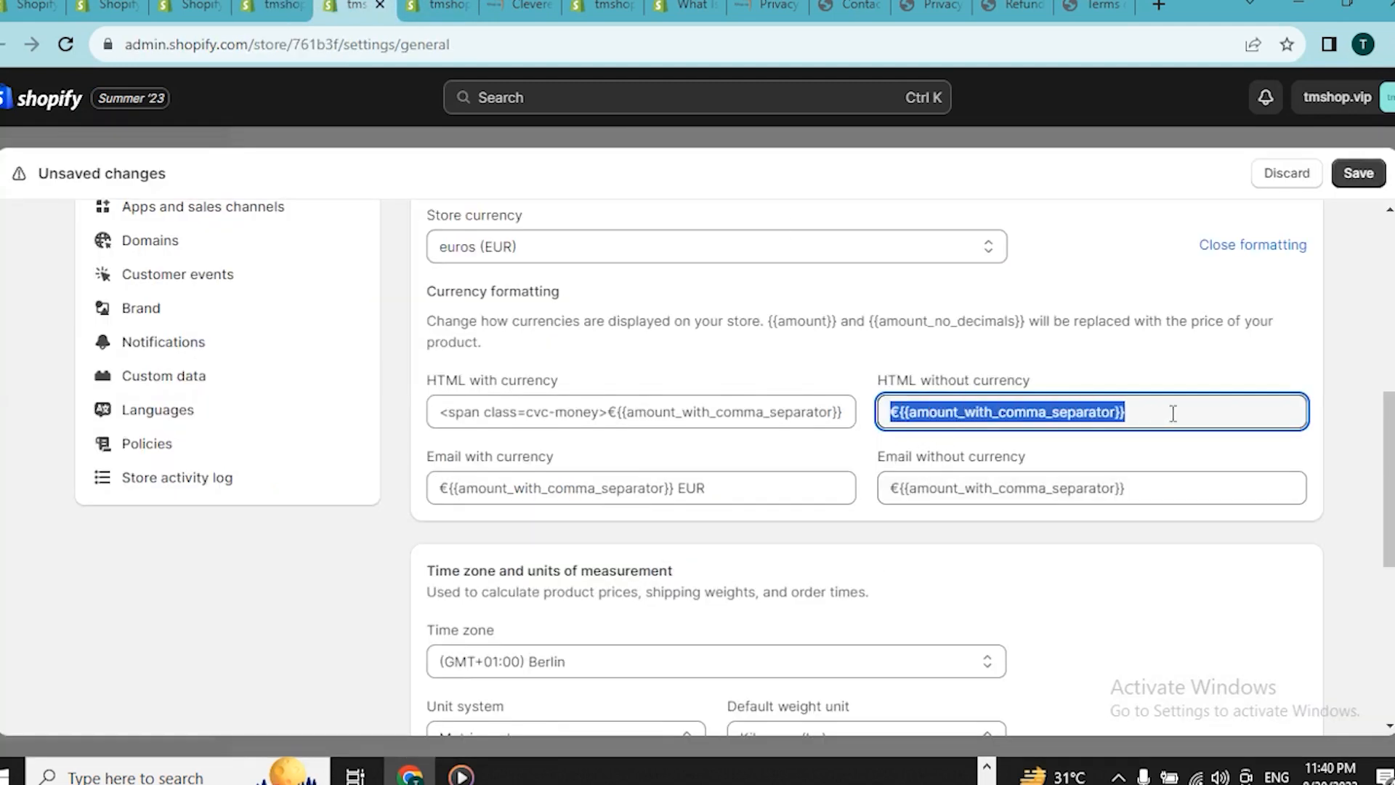
key(ctrl+v)
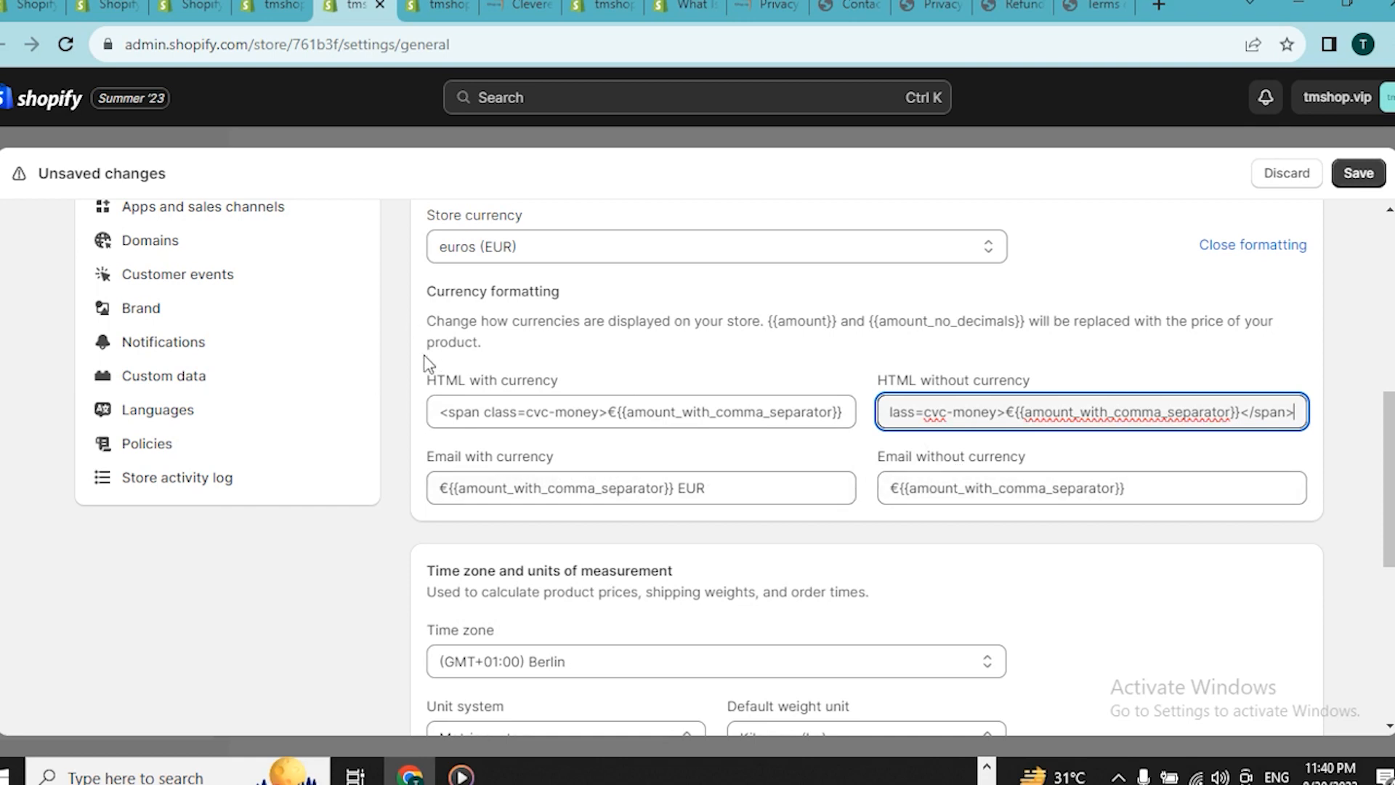
click(1357, 173)
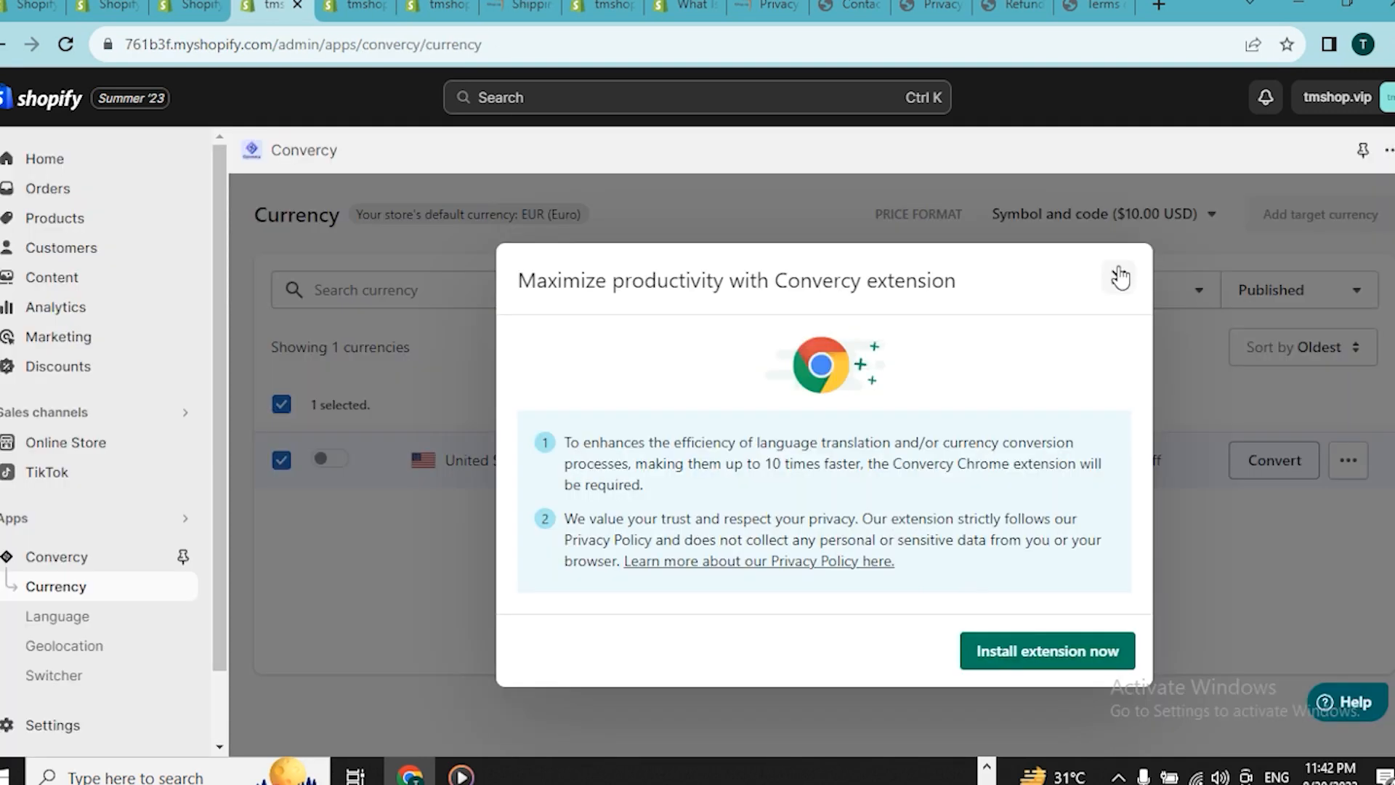
Dismiss the Convercy extension offer, and look at the Language page and its dialog for adding a target language.
click(1121, 274)
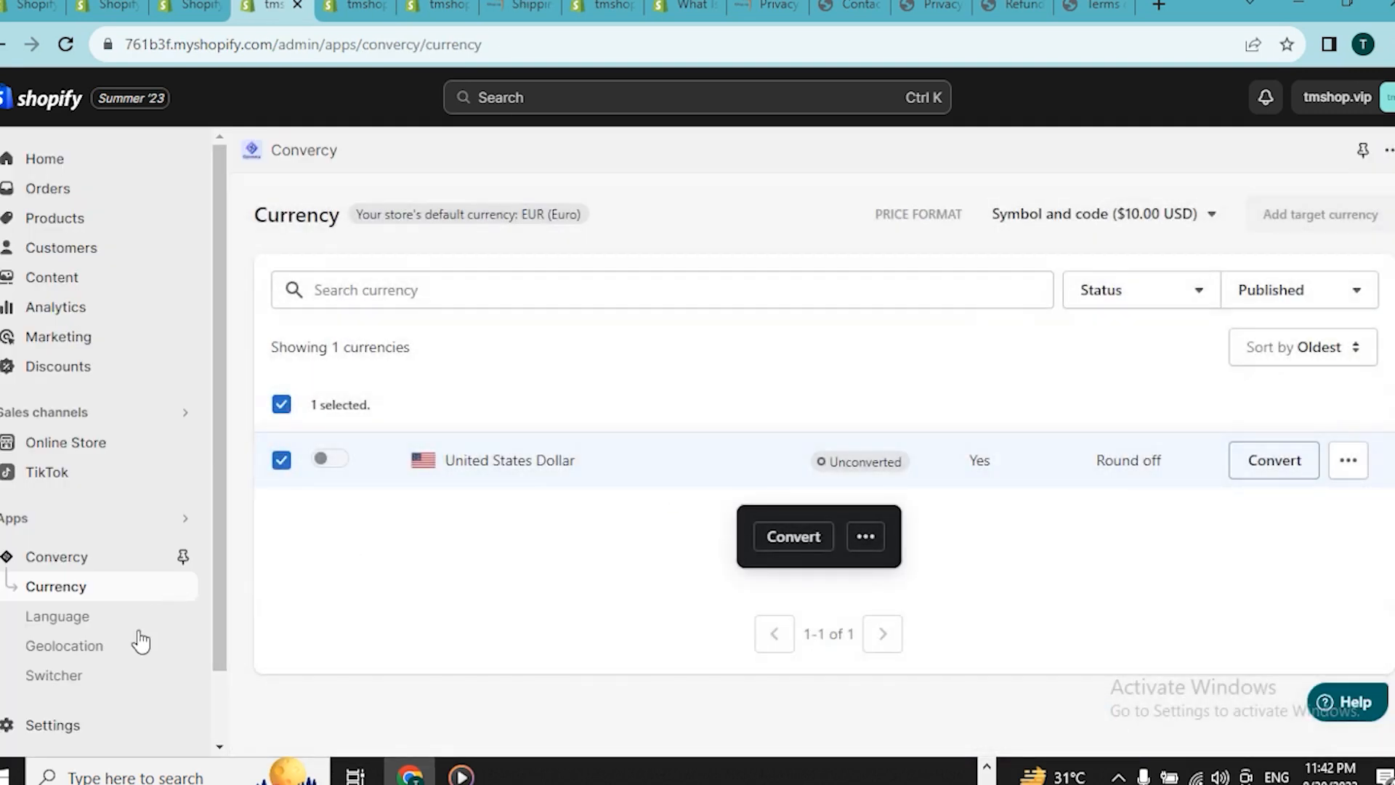
click(75, 617)
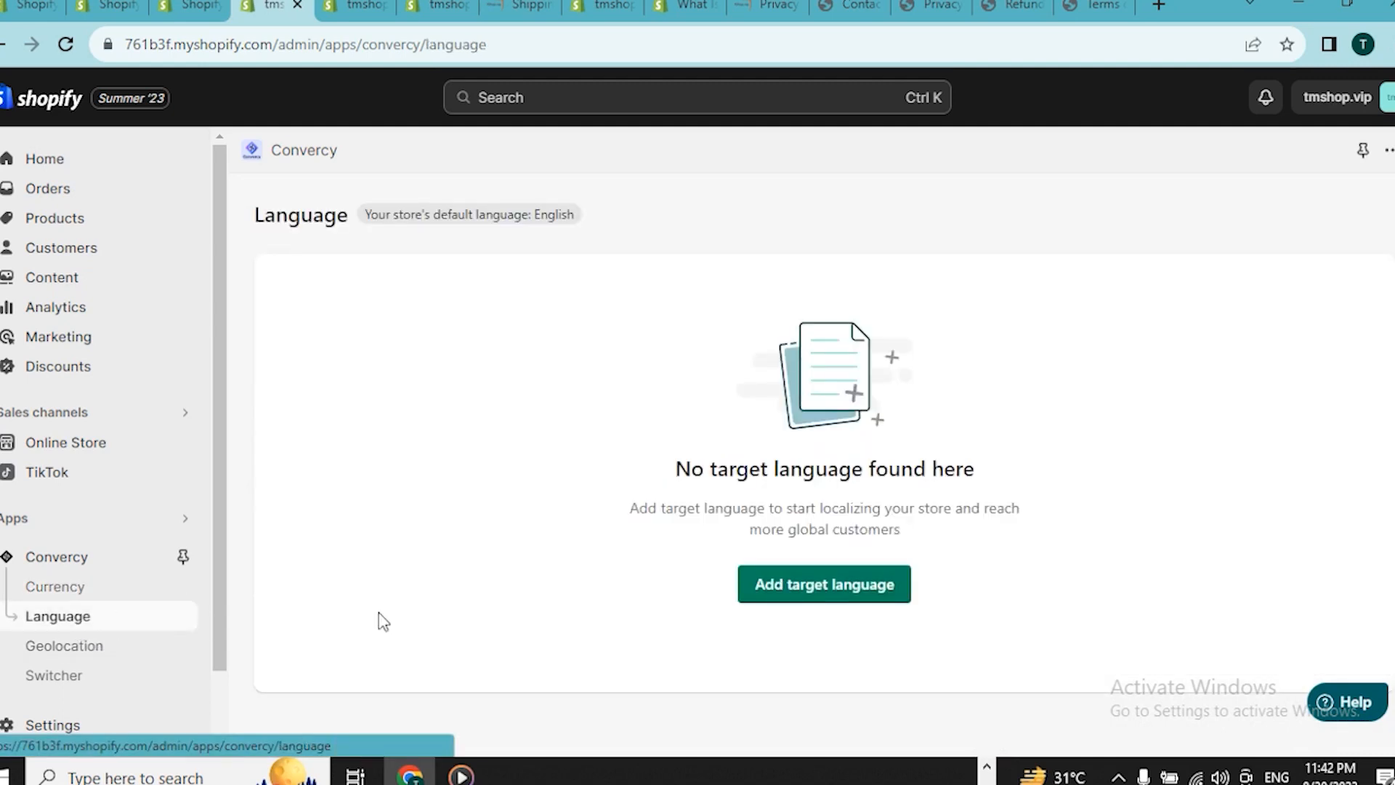
click(843, 590)
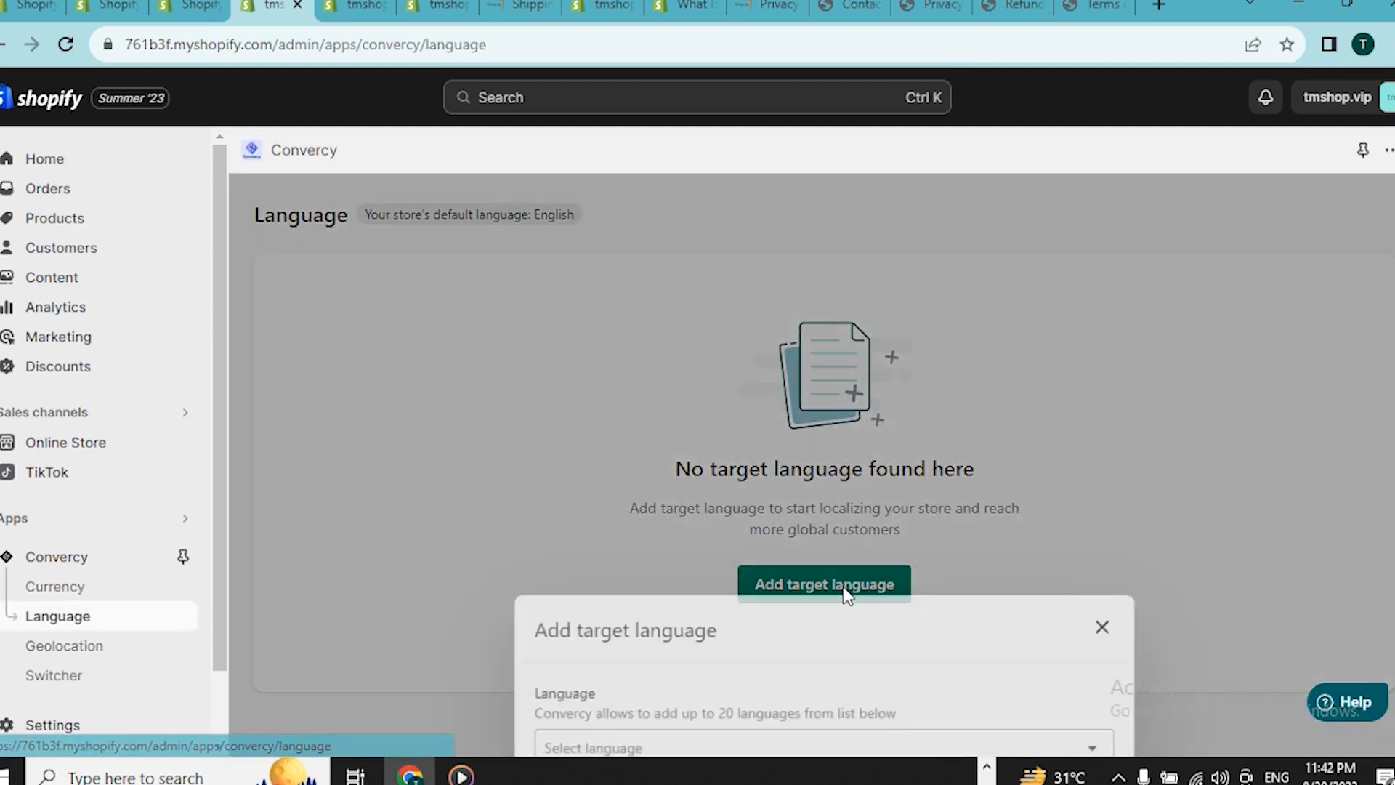
click(1119, 342)
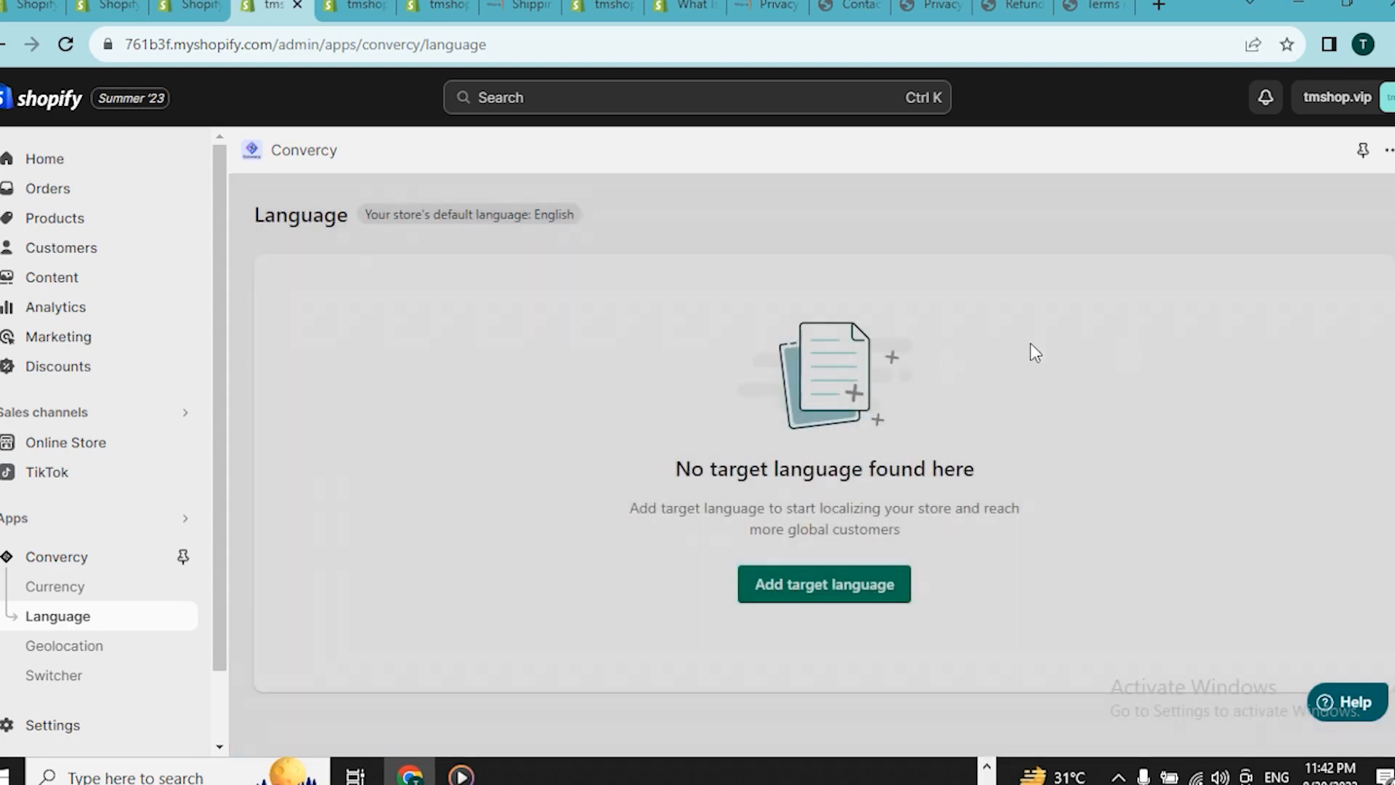
Review Convercy's switcher settings for position preference, currency format and language format.
click(73, 678)
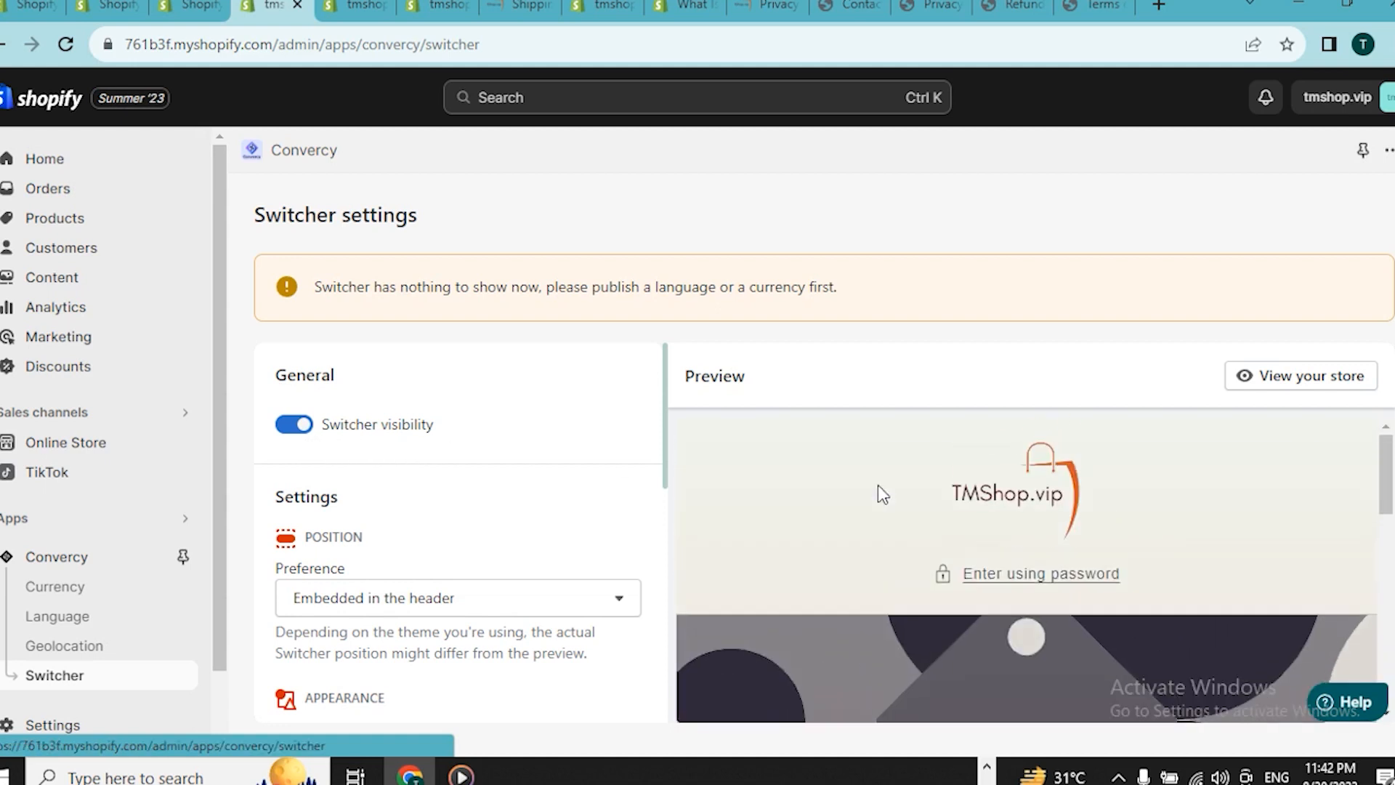
scroll(587, 511, down, 1)
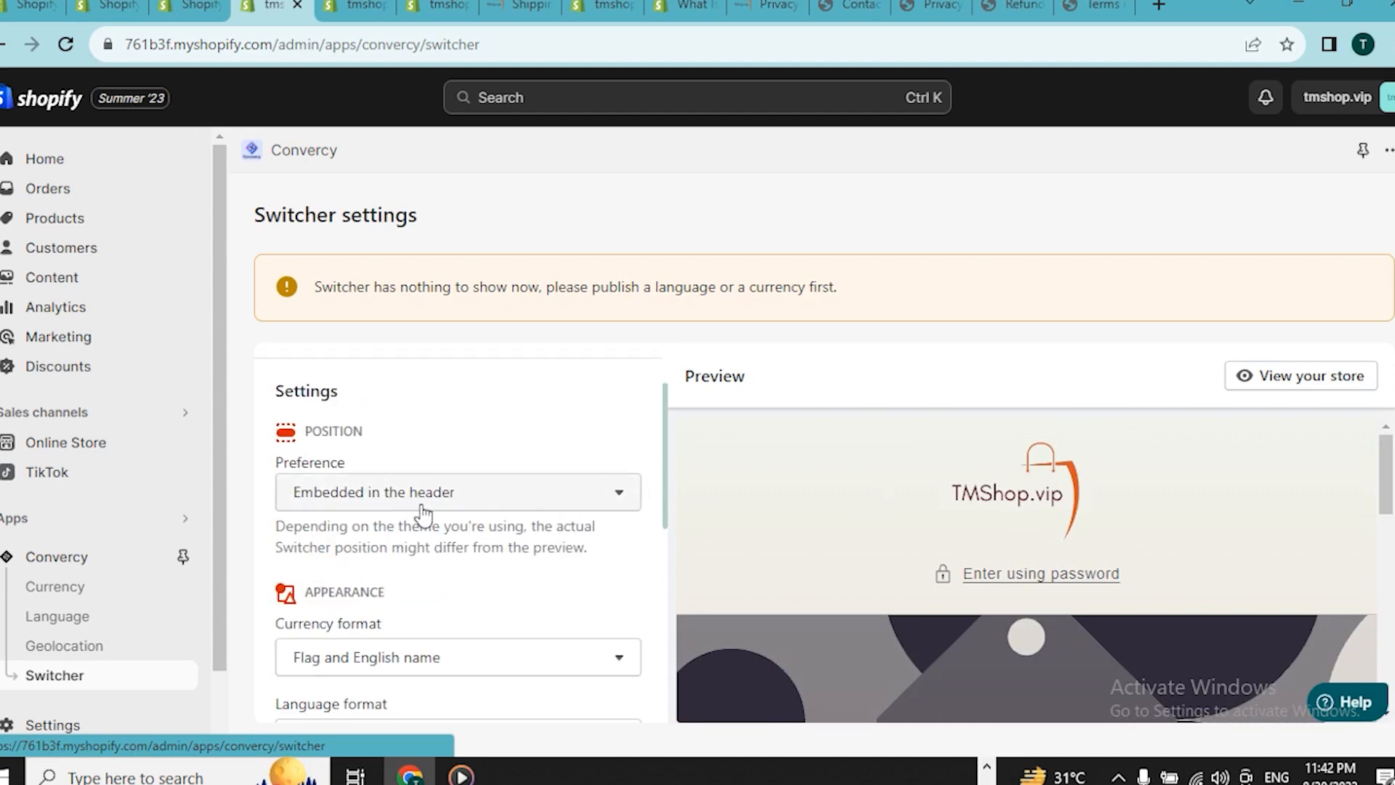
scroll(478, 523, down, 1)
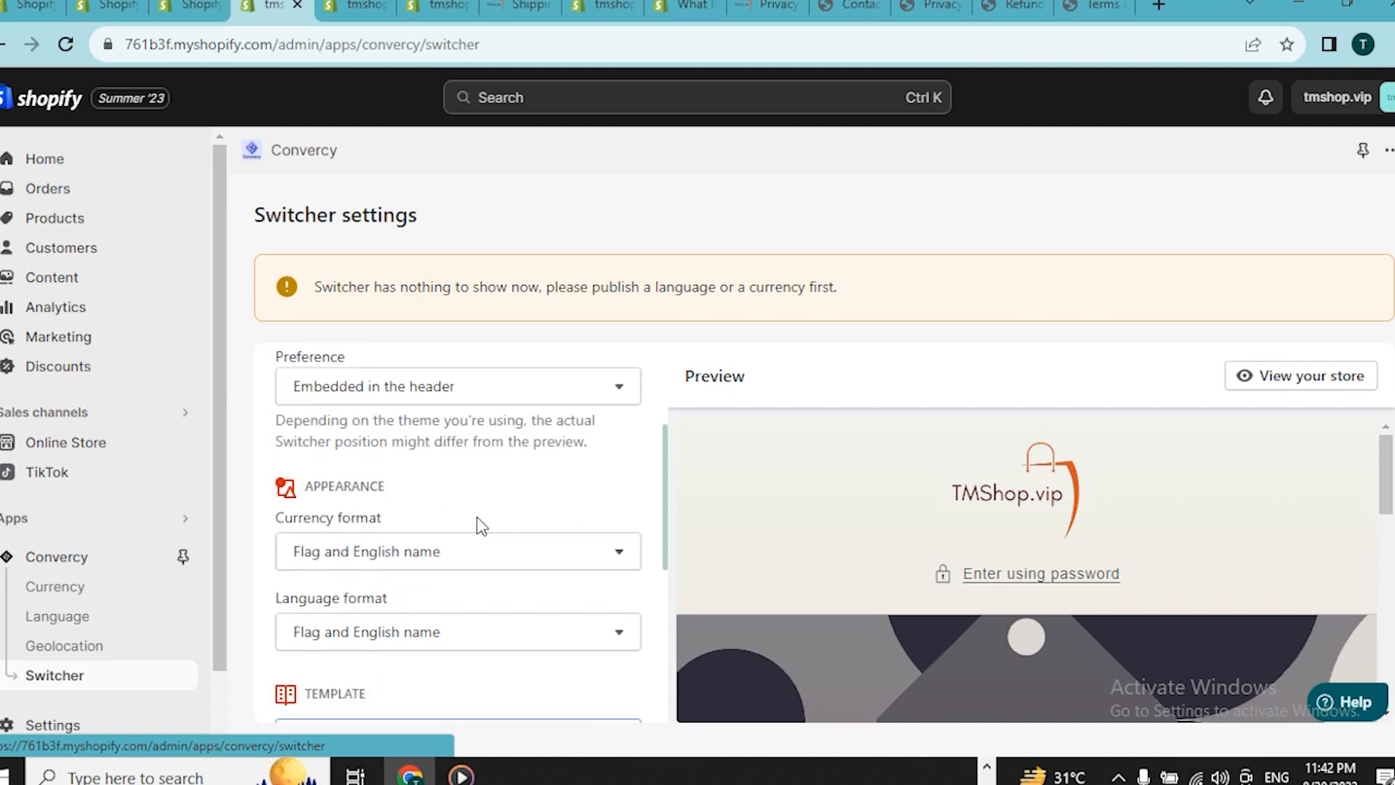
click(468, 402)
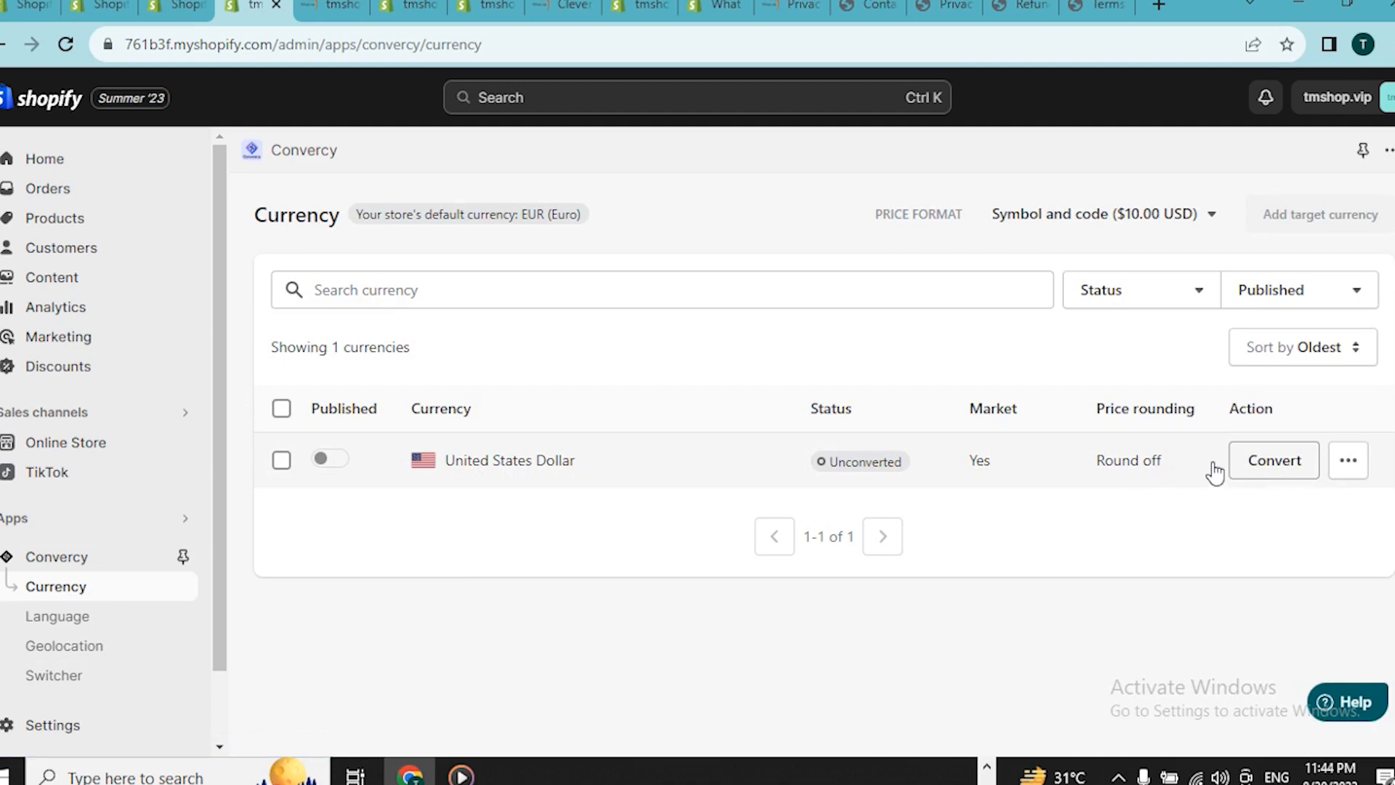
Start the United States Dollar conversion in Convercy and install the offered Convercy Chrome extension.
click(1270, 464)
click(1066, 658)
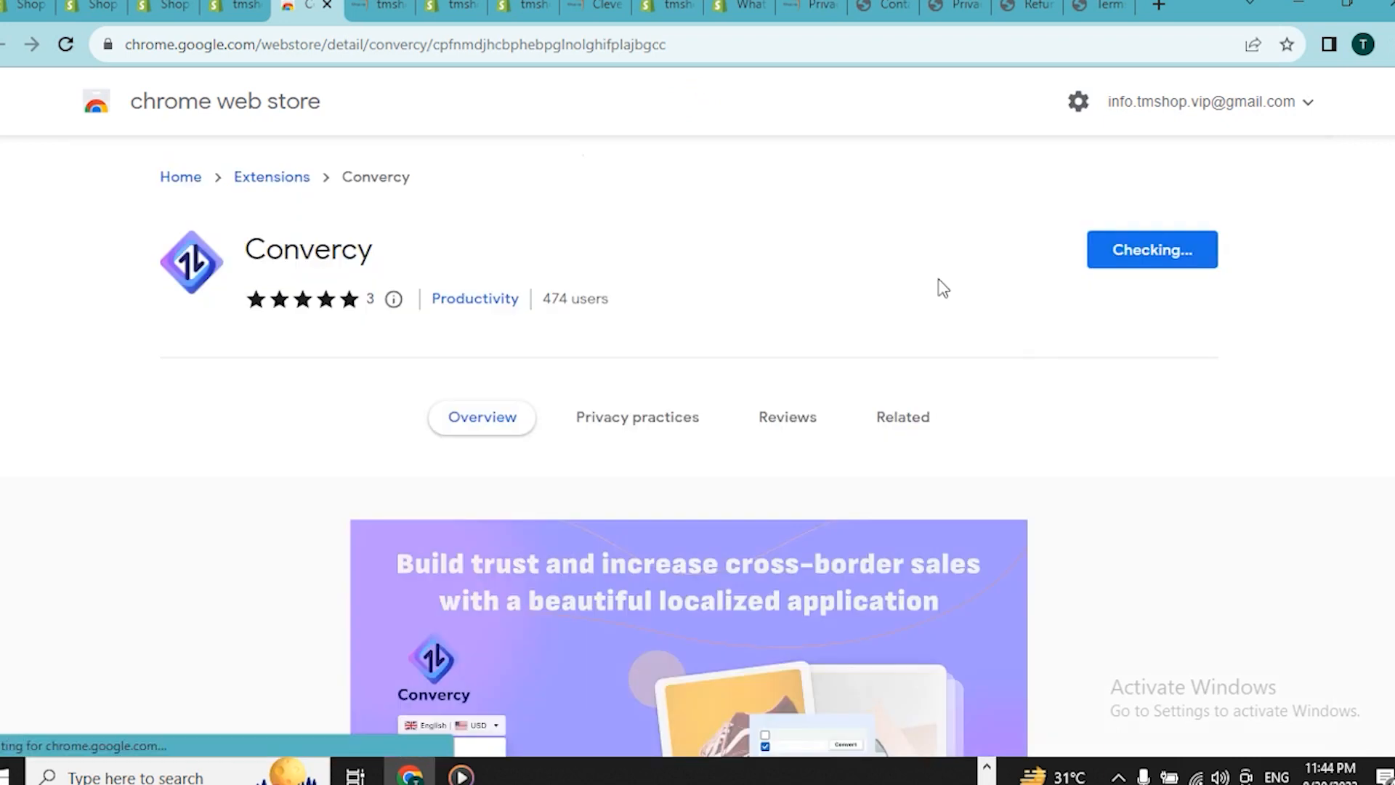
click(733, 225)
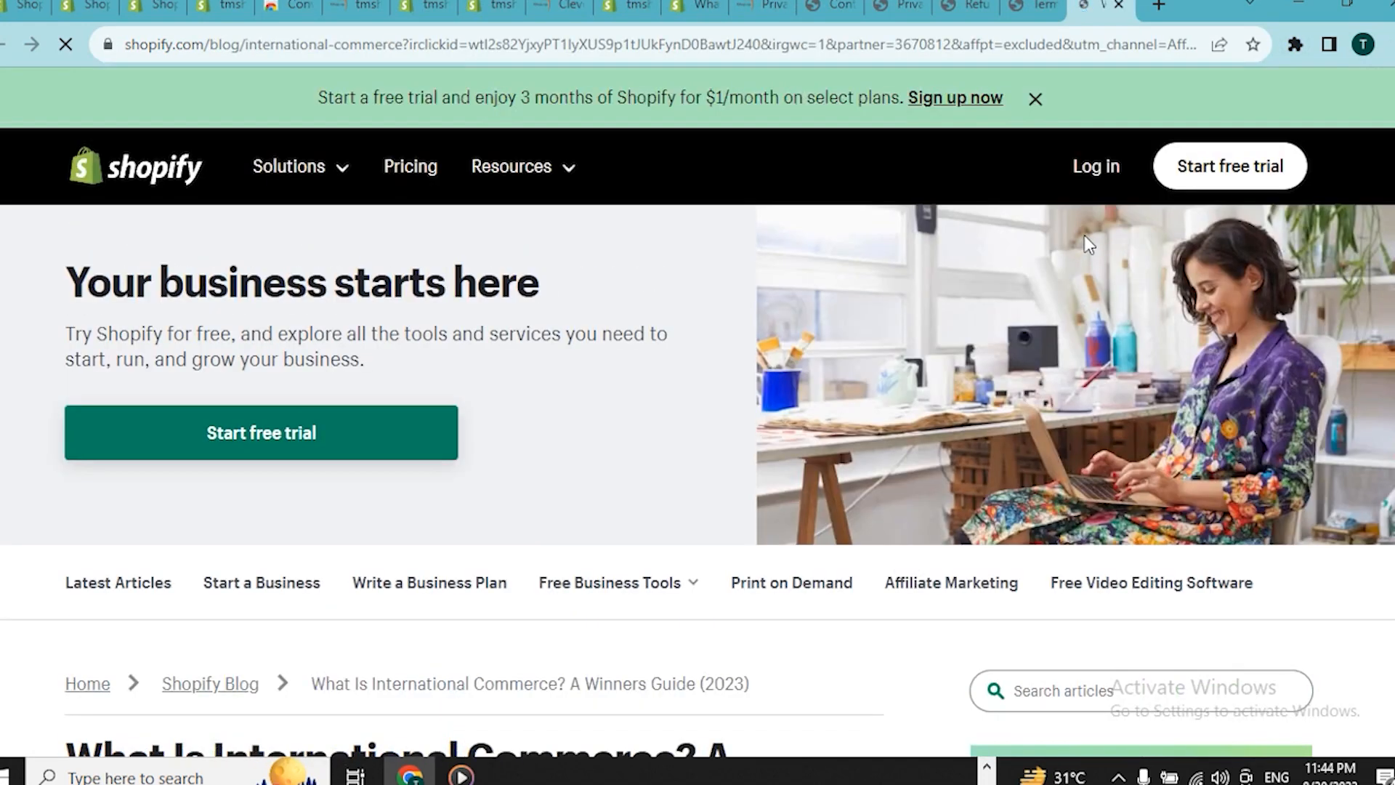
Pin the Convercy extension in the browser and view its information popup.
click(1293, 45)
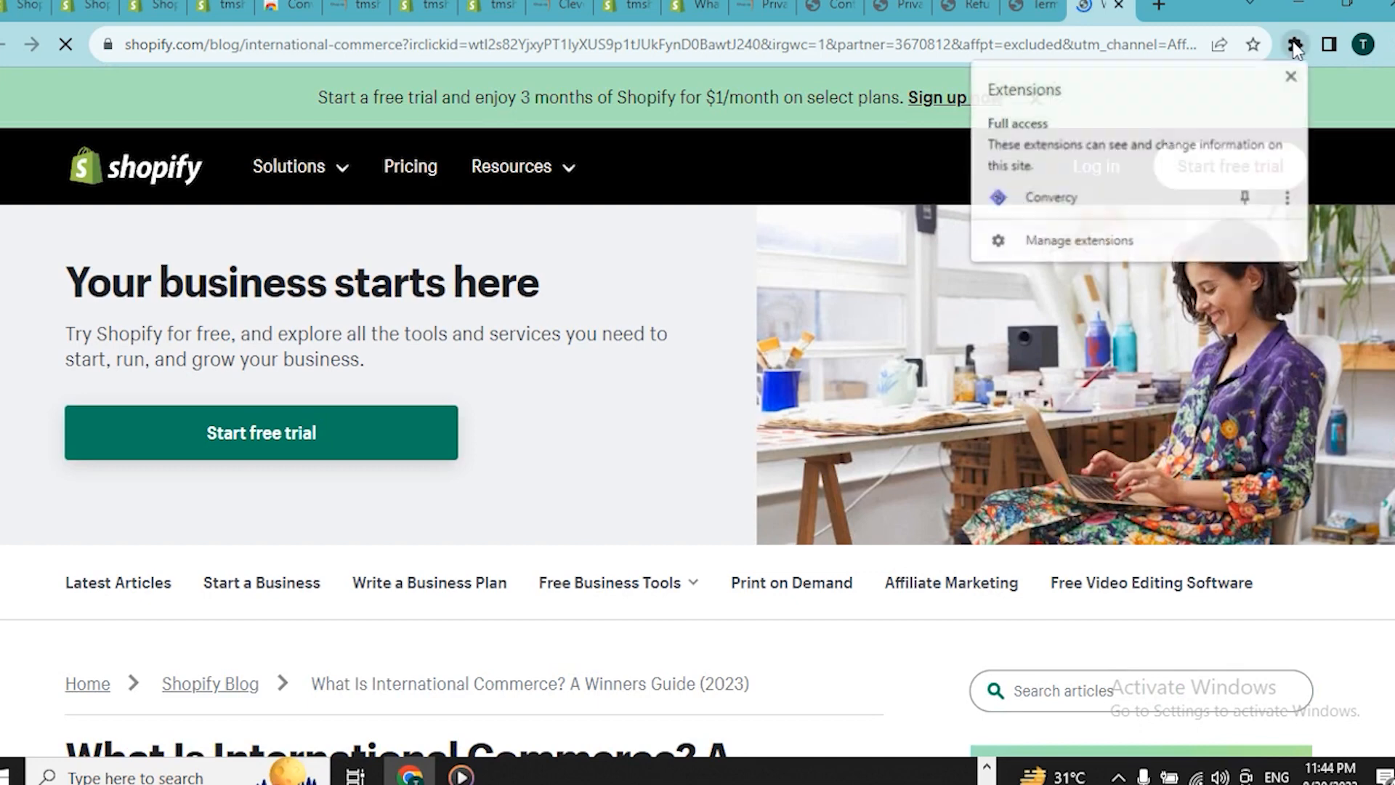
click(1246, 198)
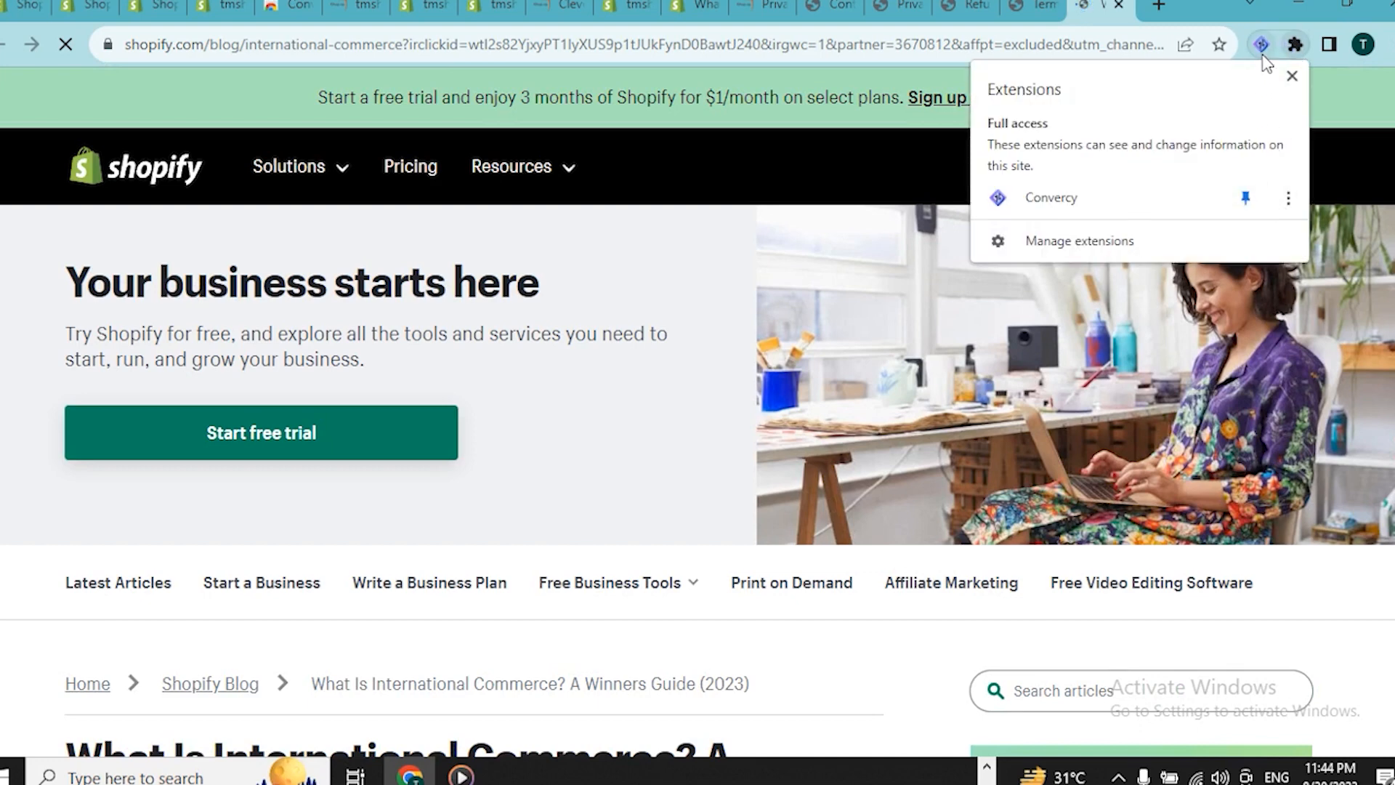
click(1263, 45)
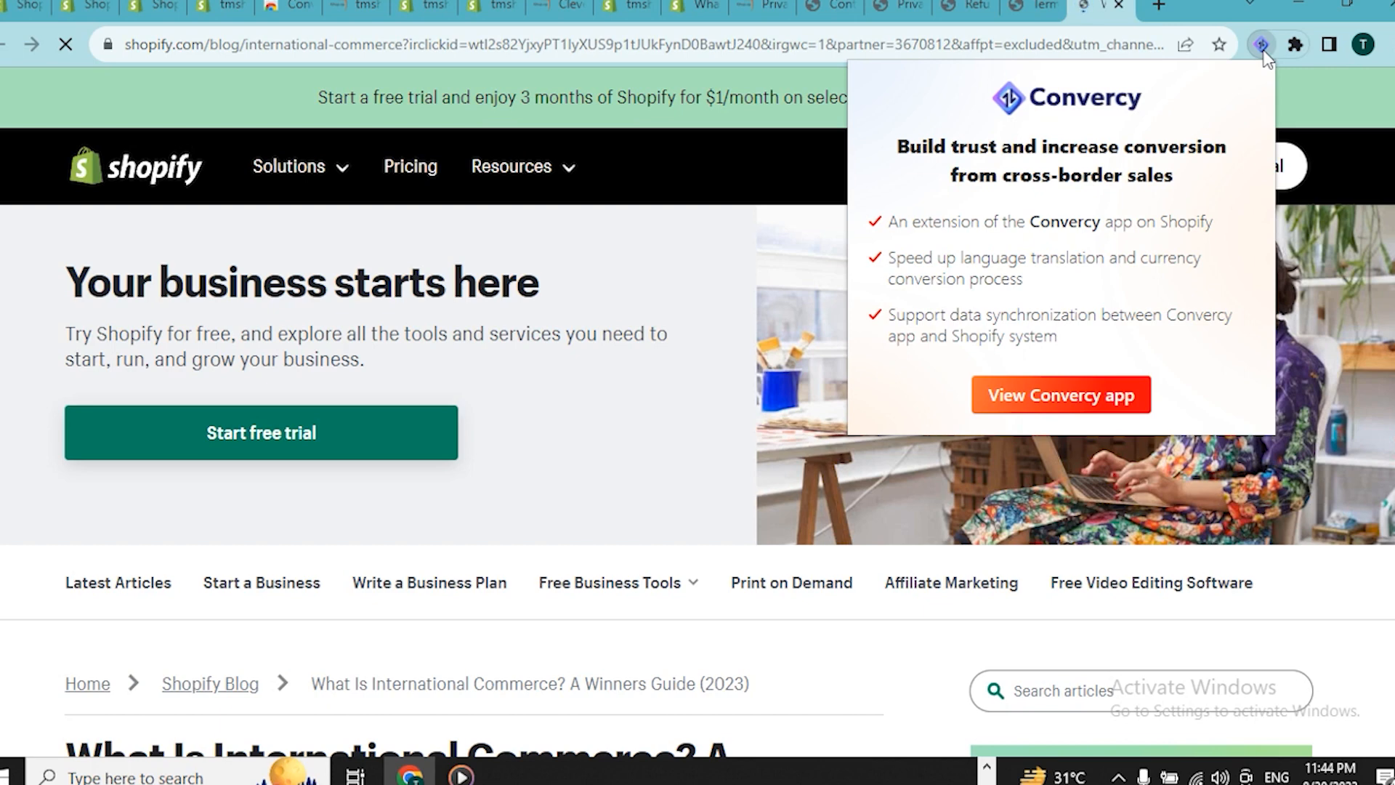
click(734, 261)
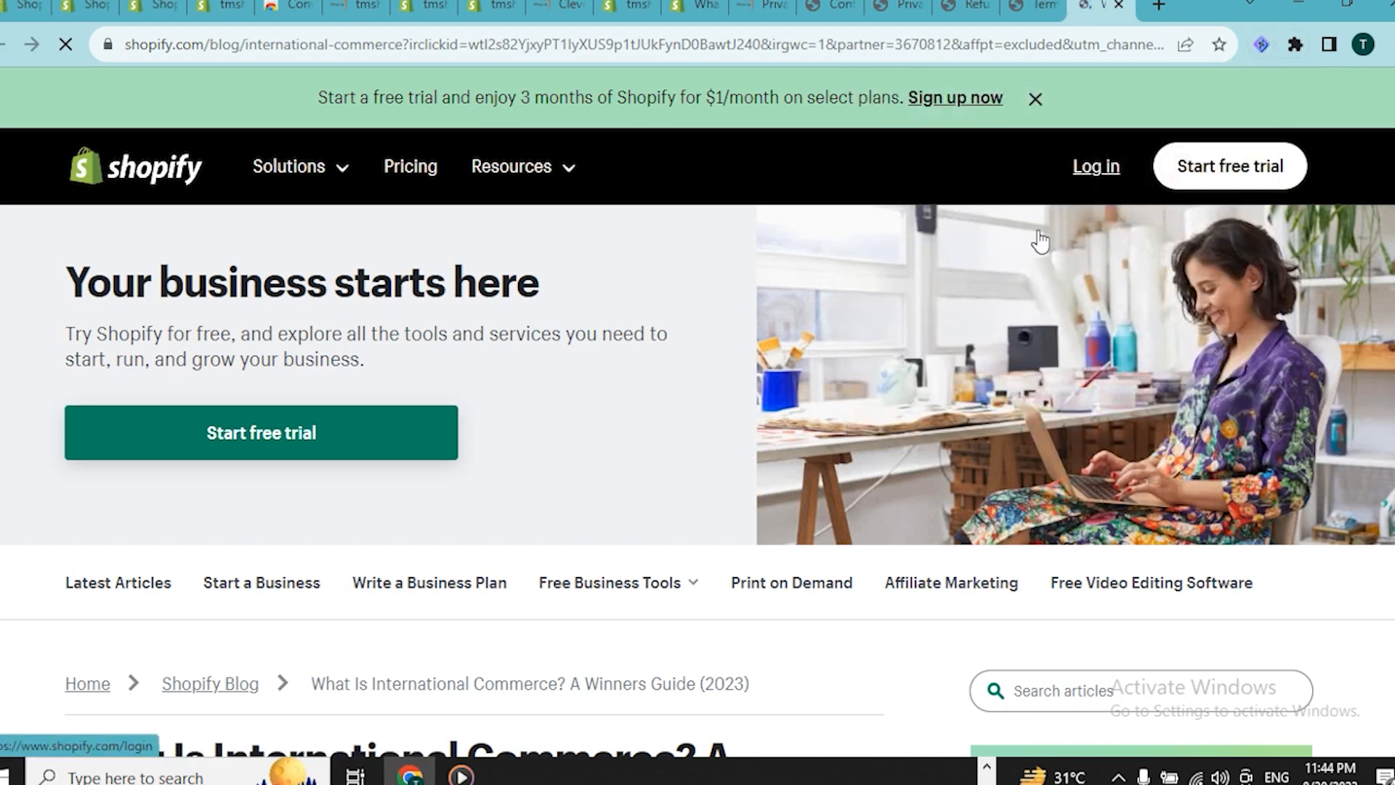
Return to Convercy's currency list, reload it, and publish the United States Dollar after its conversion.
scroll(1041, 240, down, 3)
scroll(1040, 240, down, 1)
scroll(1037, 229, up, 4)
click(427, 6)
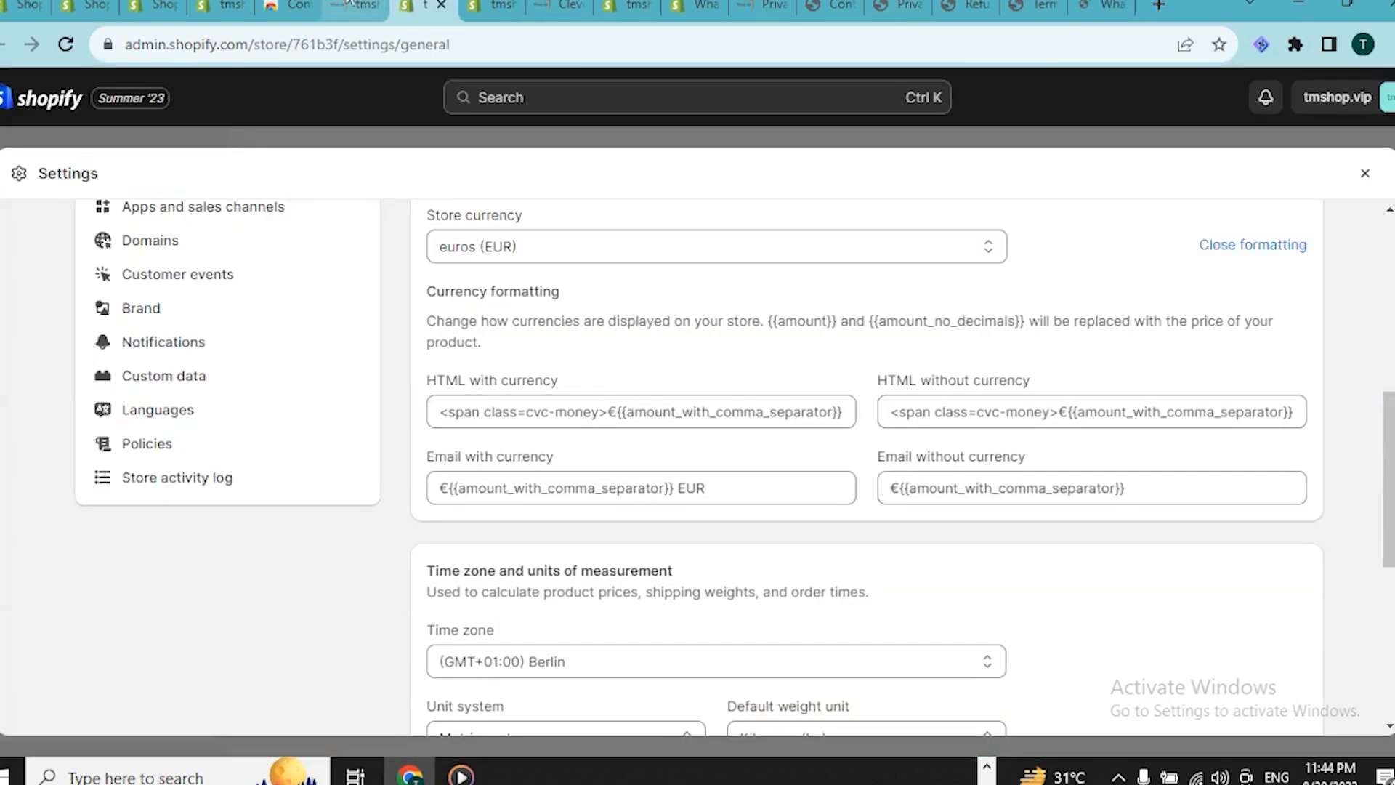
click(351, 6)
click(218, 6)
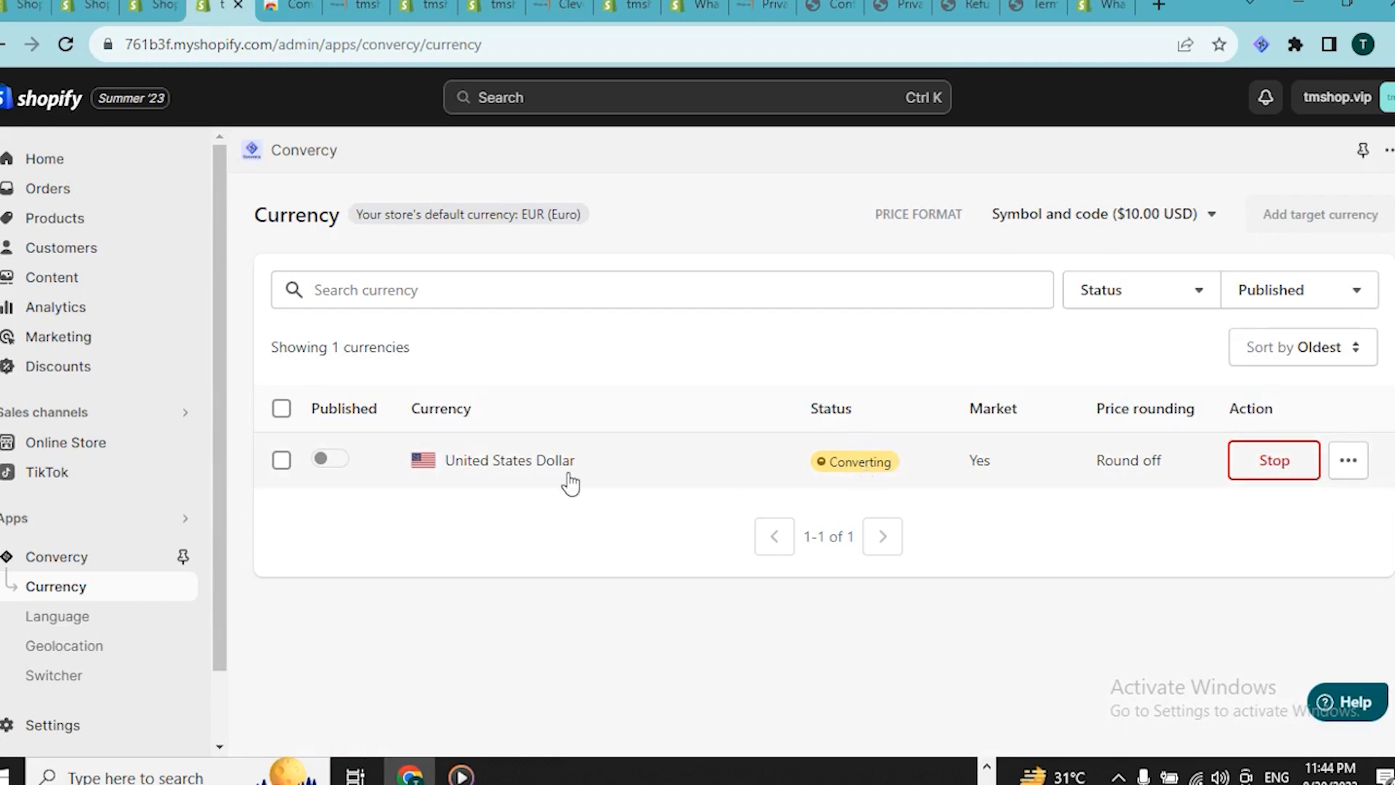
mouse_move(339, 466)
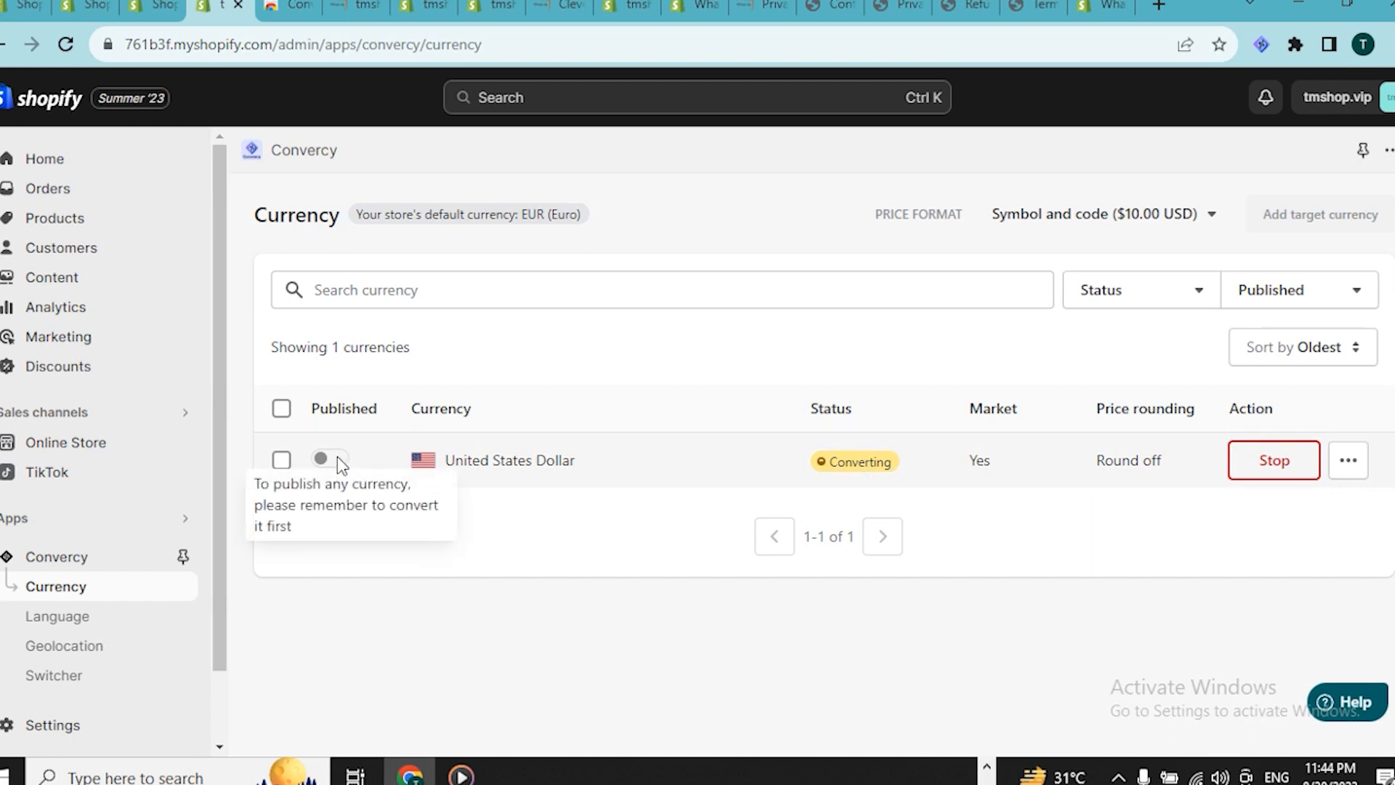
key(F5)
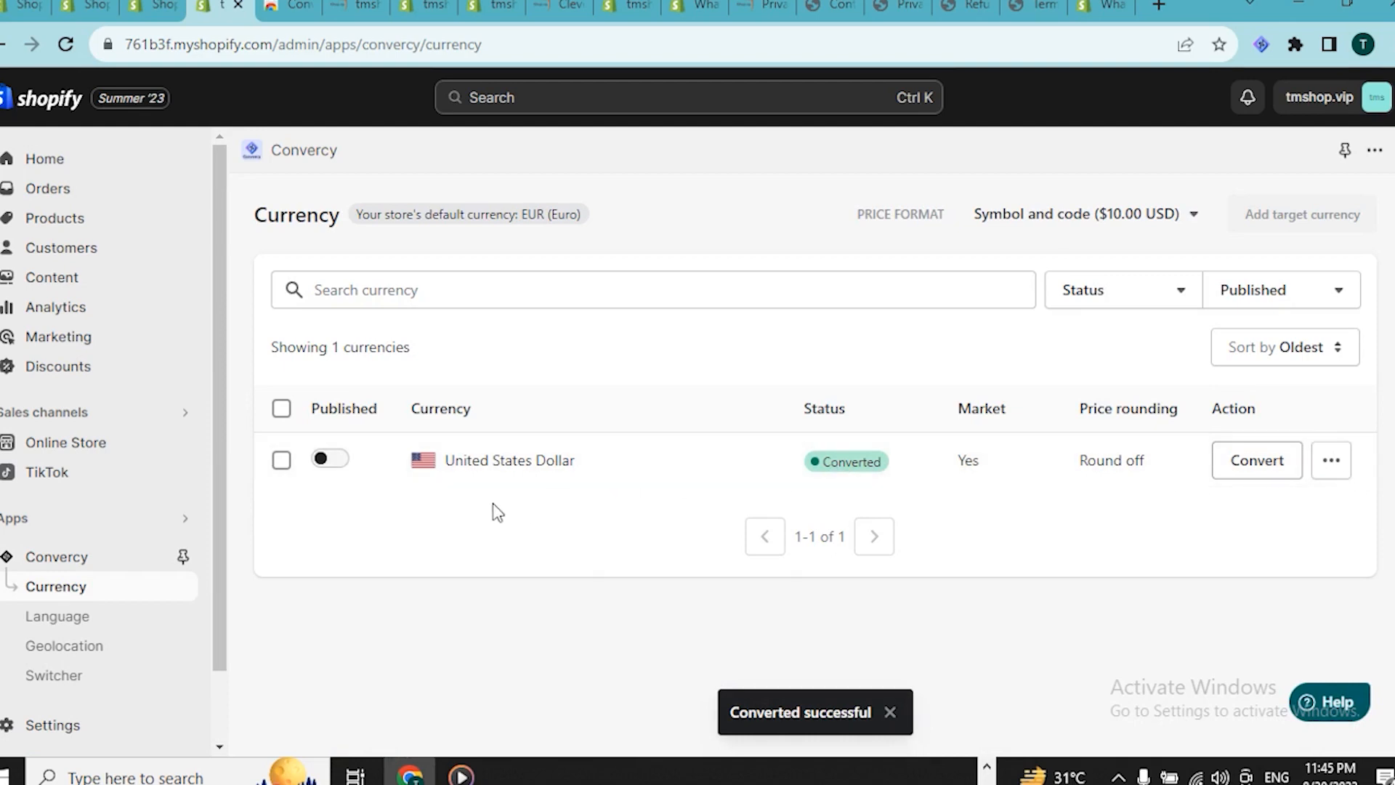
click(341, 463)
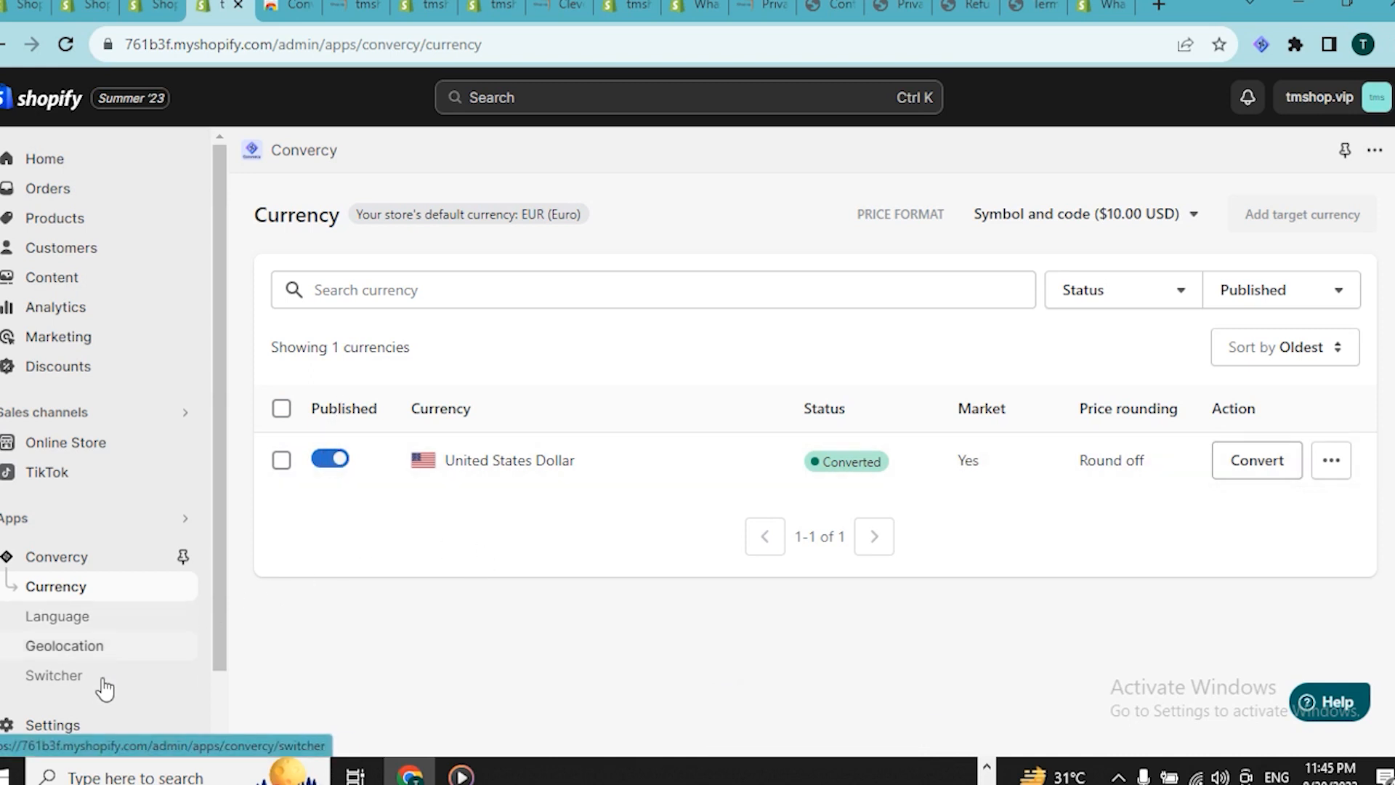
Check Convercy's switcher settings and store preview with the dollar published.
click(77, 686)
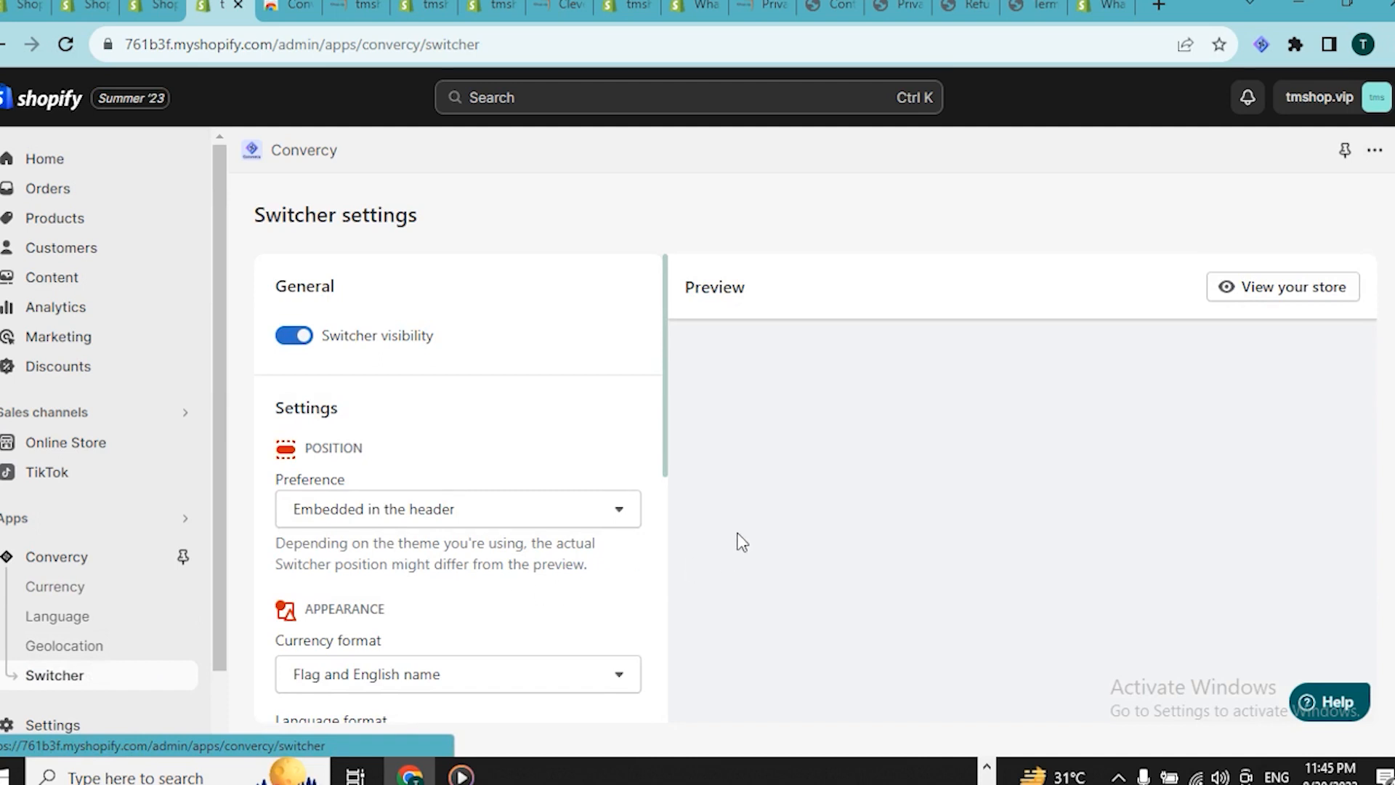
scroll(847, 493, down, 1)
scroll(848, 494, up, 1)
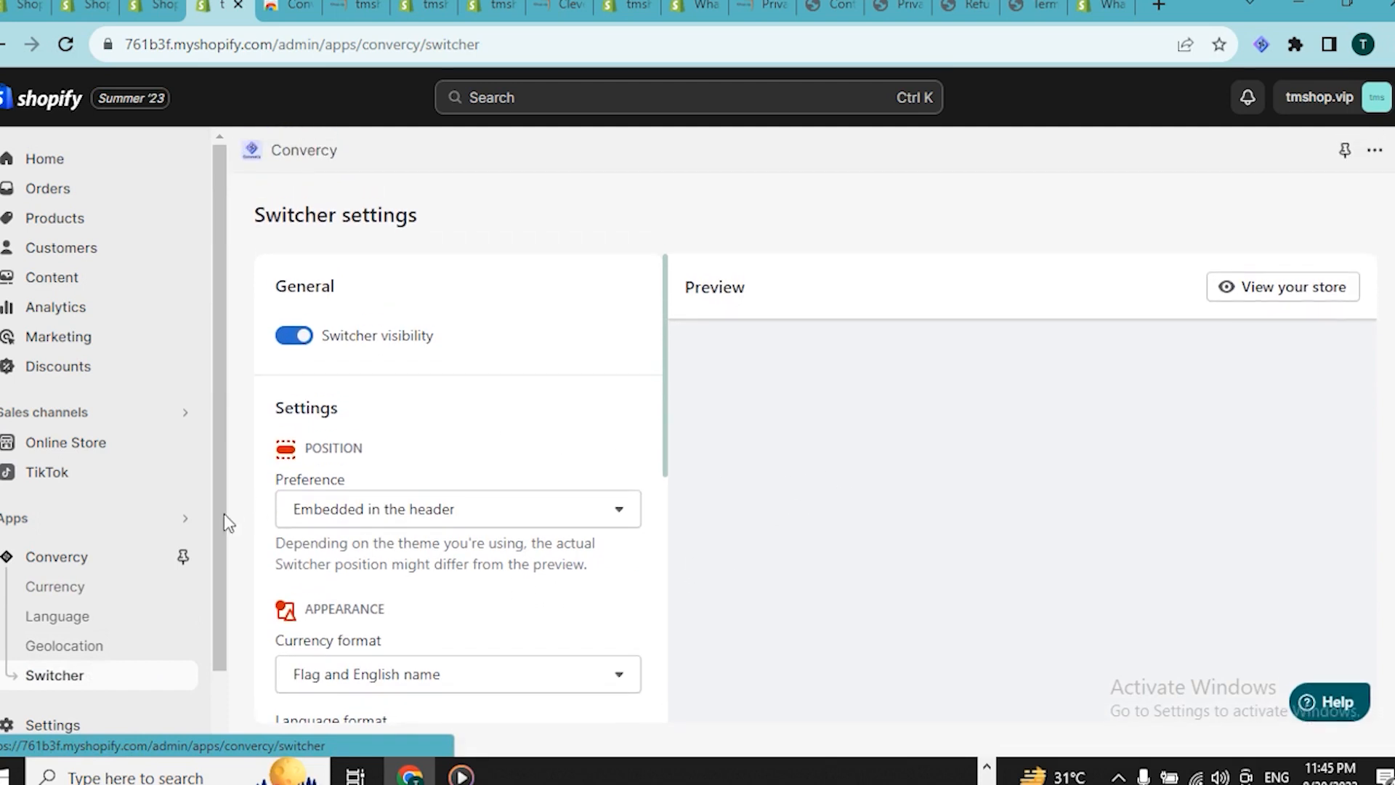
Open the online store, switch the storefront currency to United States Dollar, and check the best-selling product prices.
click(181, 443)
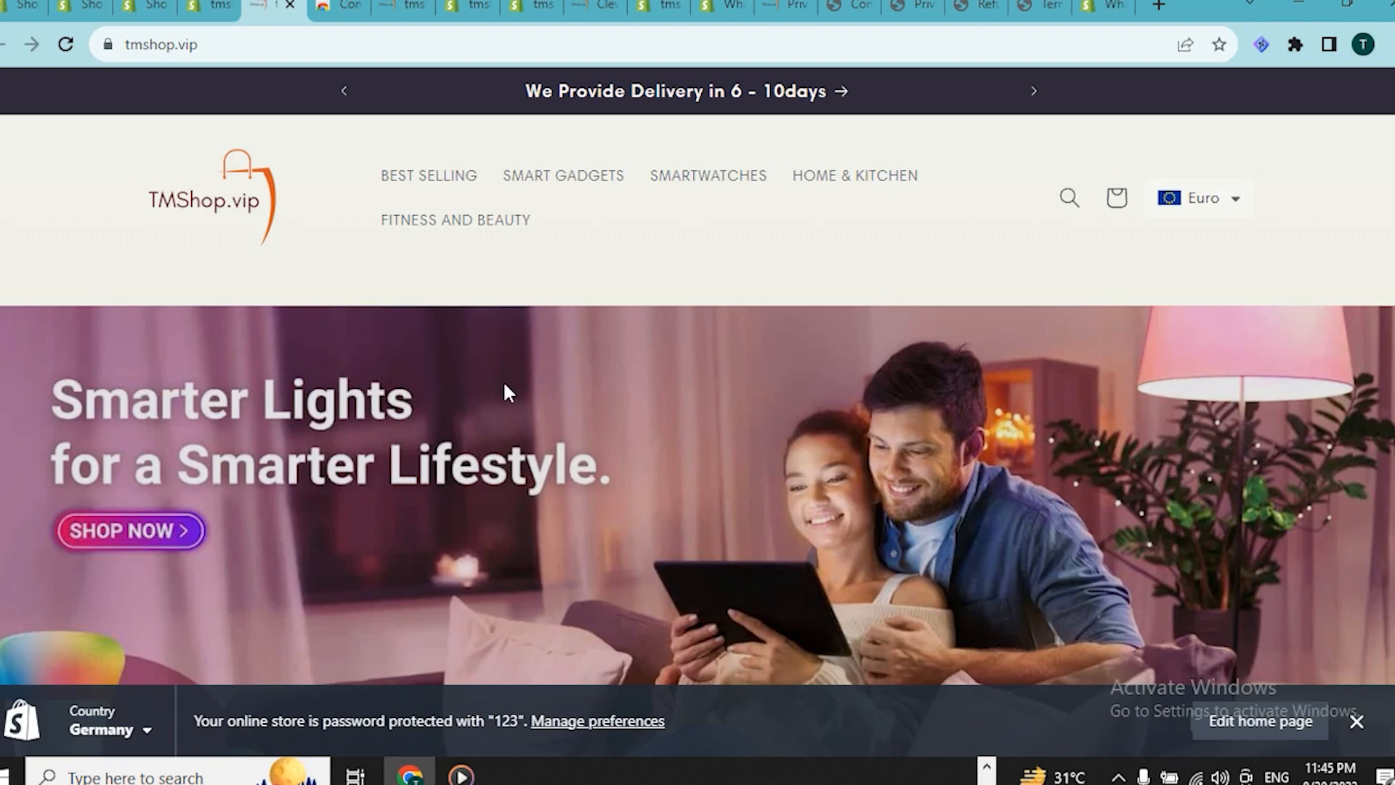
click(1243, 214)
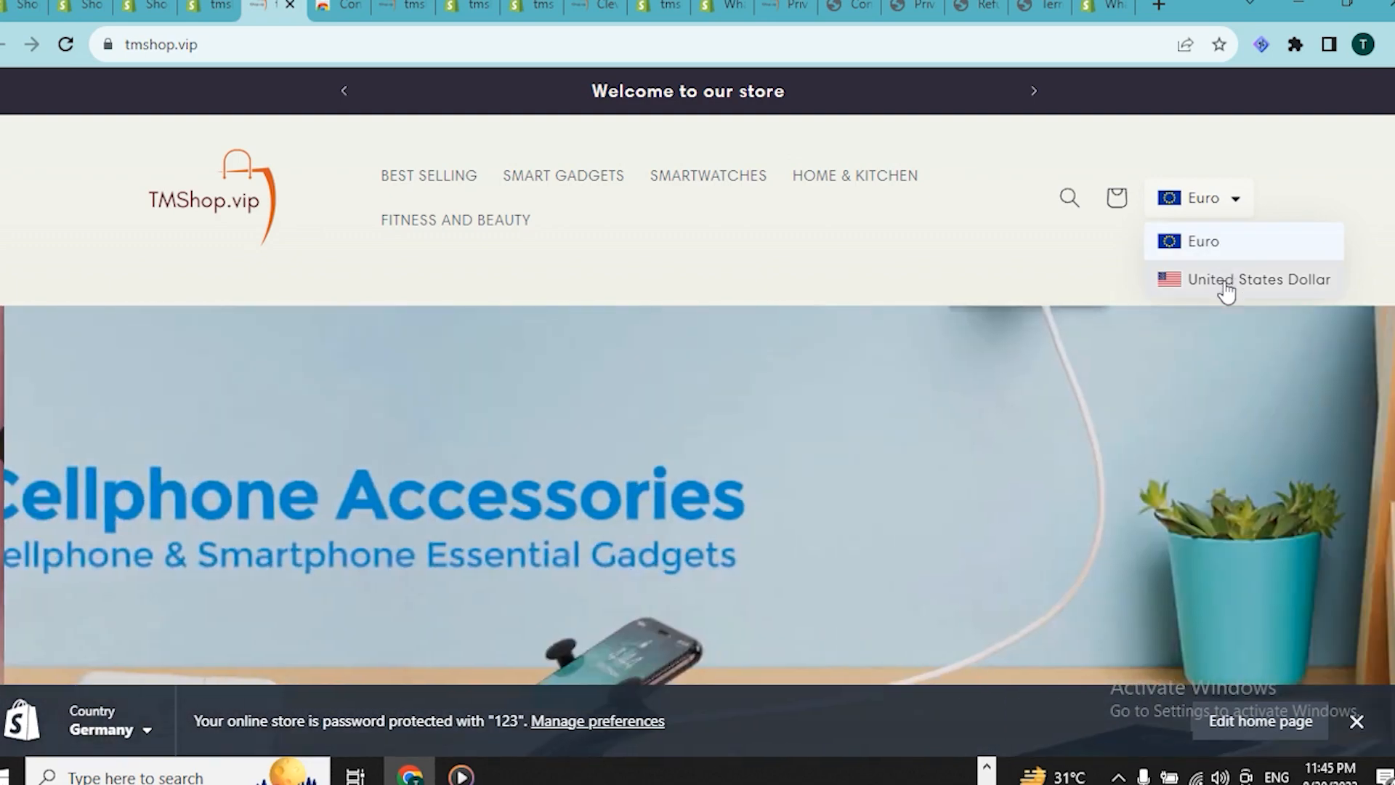
click(1227, 283)
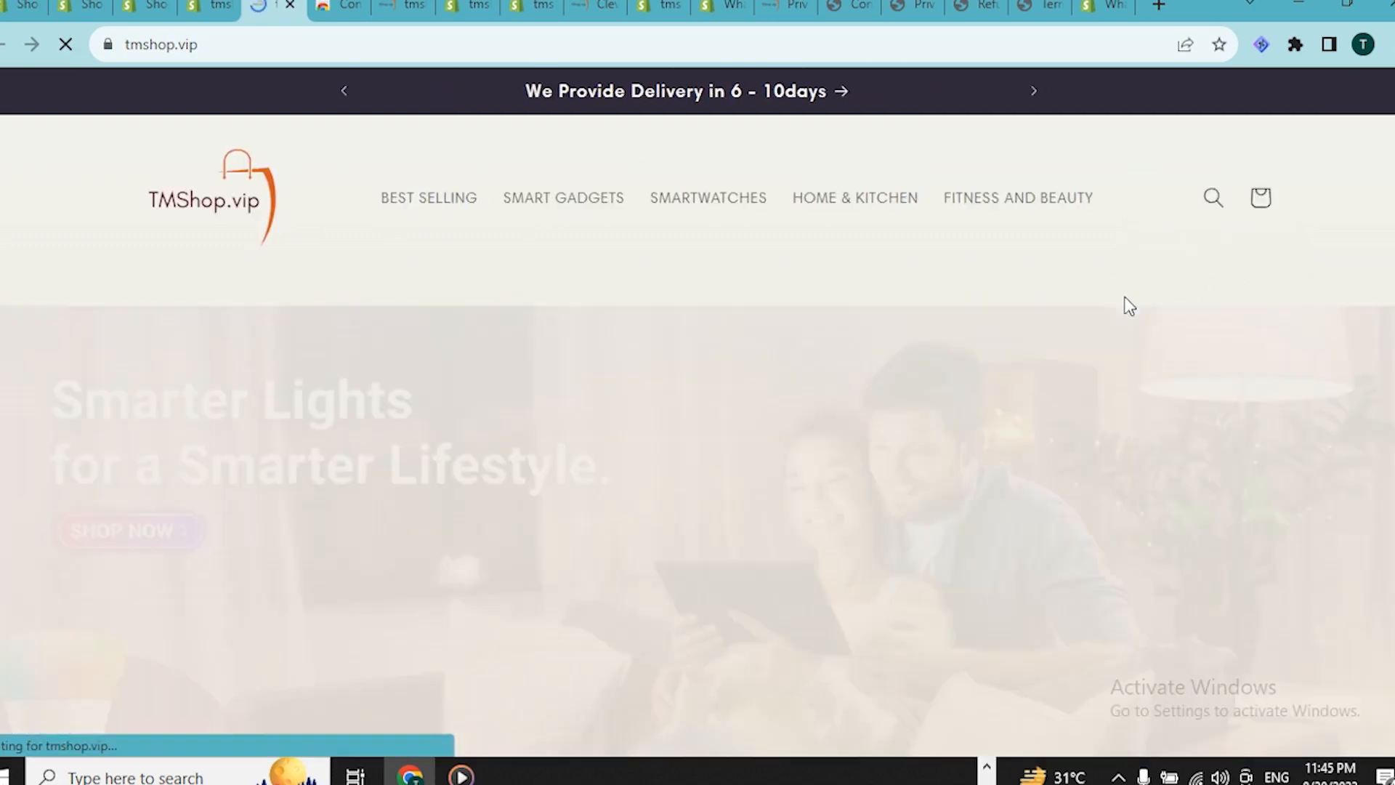
scroll(1058, 334, down, 10)
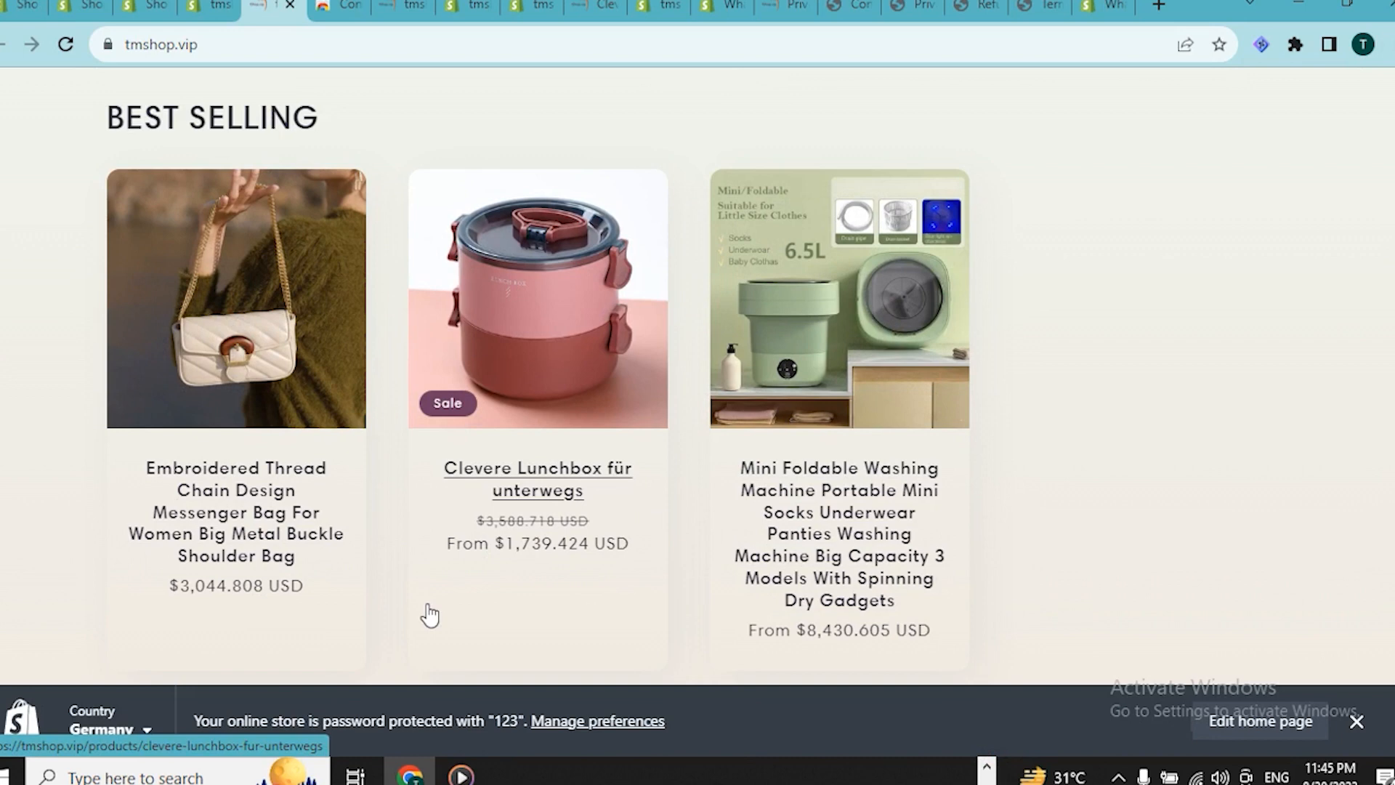
scroll(430, 615, up, 10)
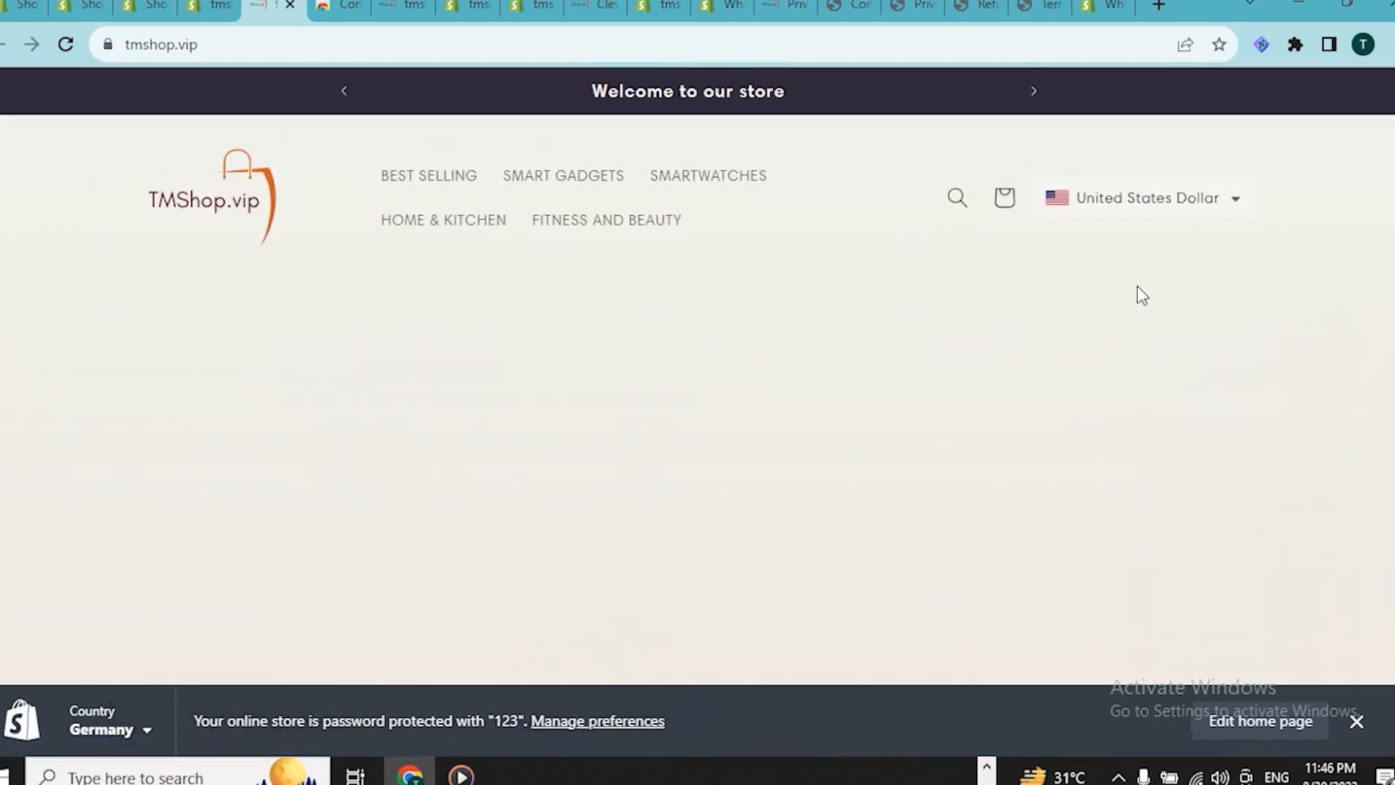
Switch the storefront currency back to Euro and look over the home page and the currency choices.
click(1225, 209)
click(1116, 240)
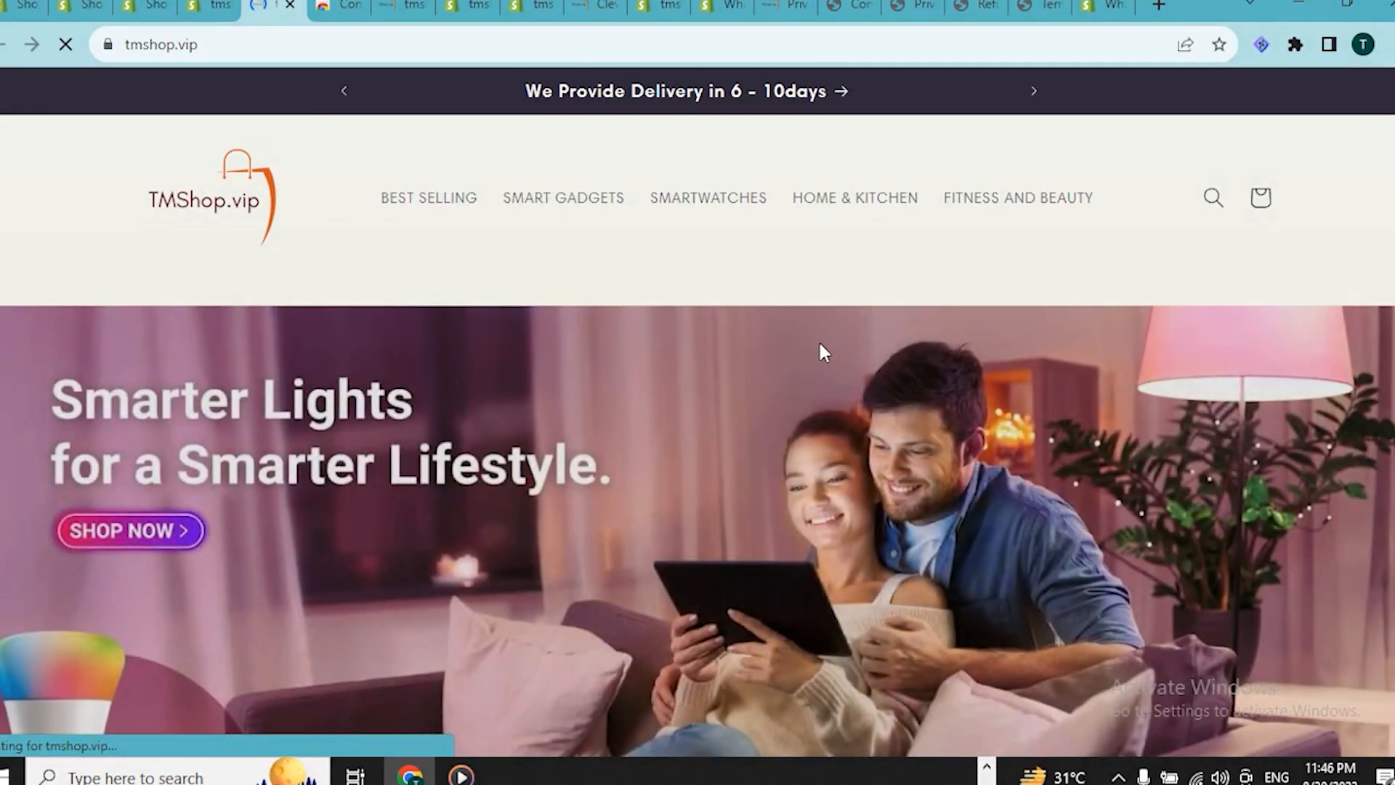
scroll(818, 339, down, 6)
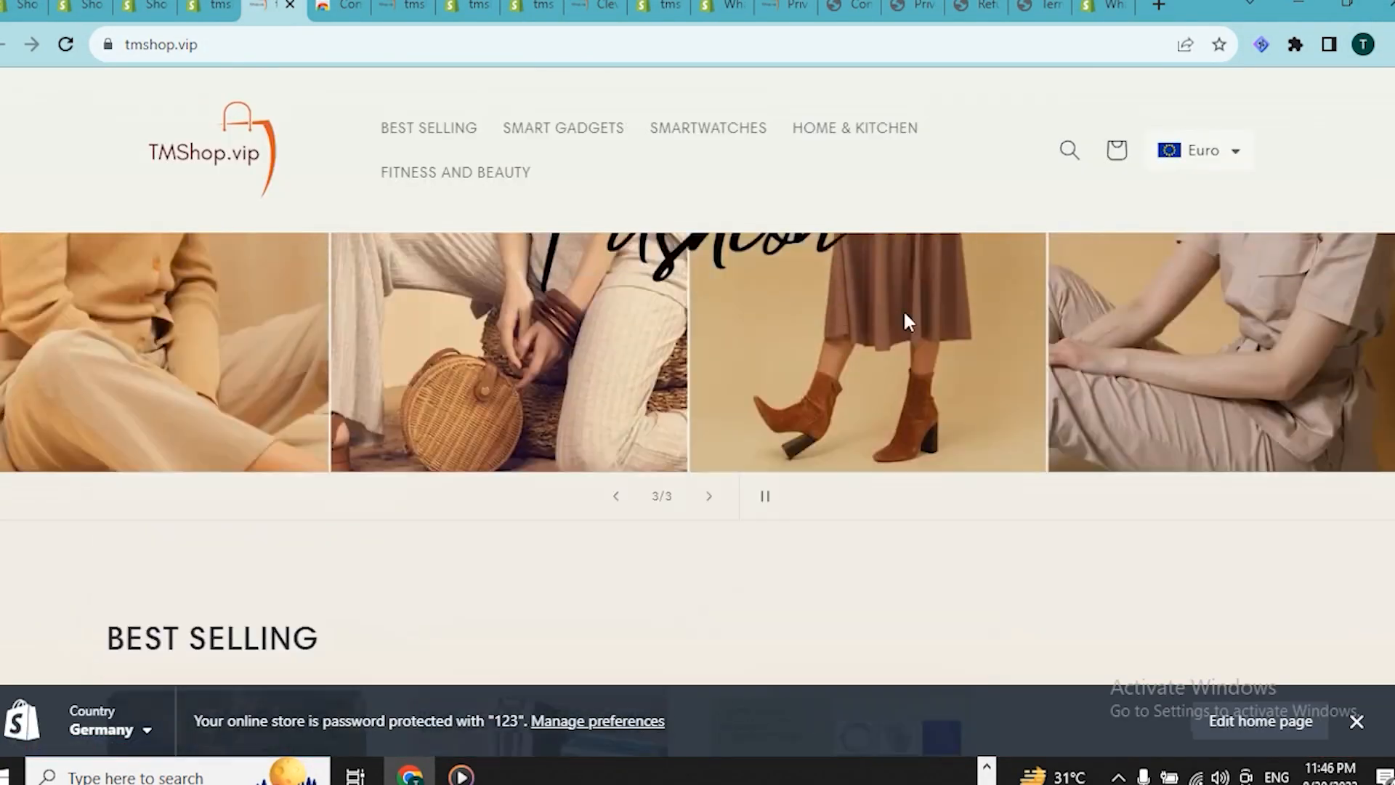
scroll(907, 320, up, 3)
click(1227, 154)
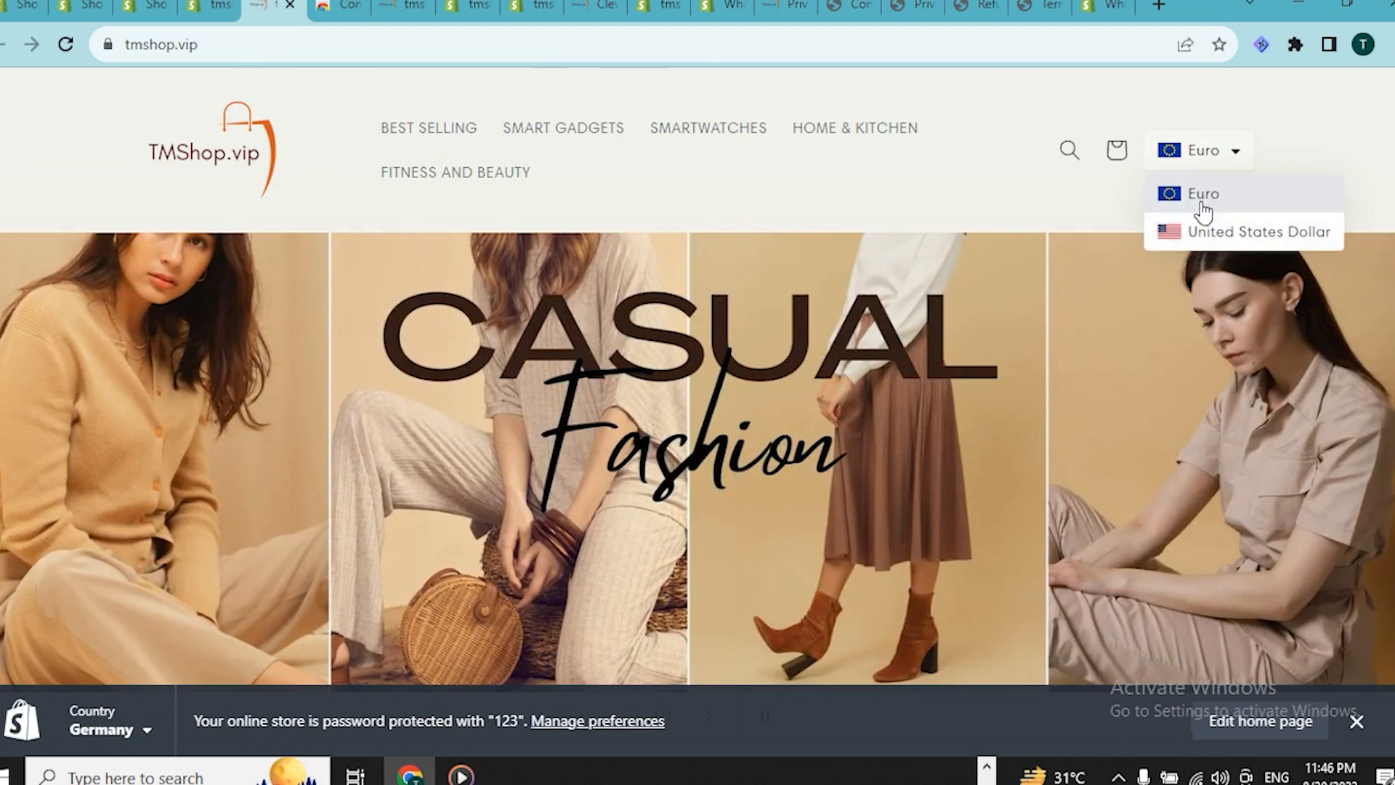
click(1098, 202)
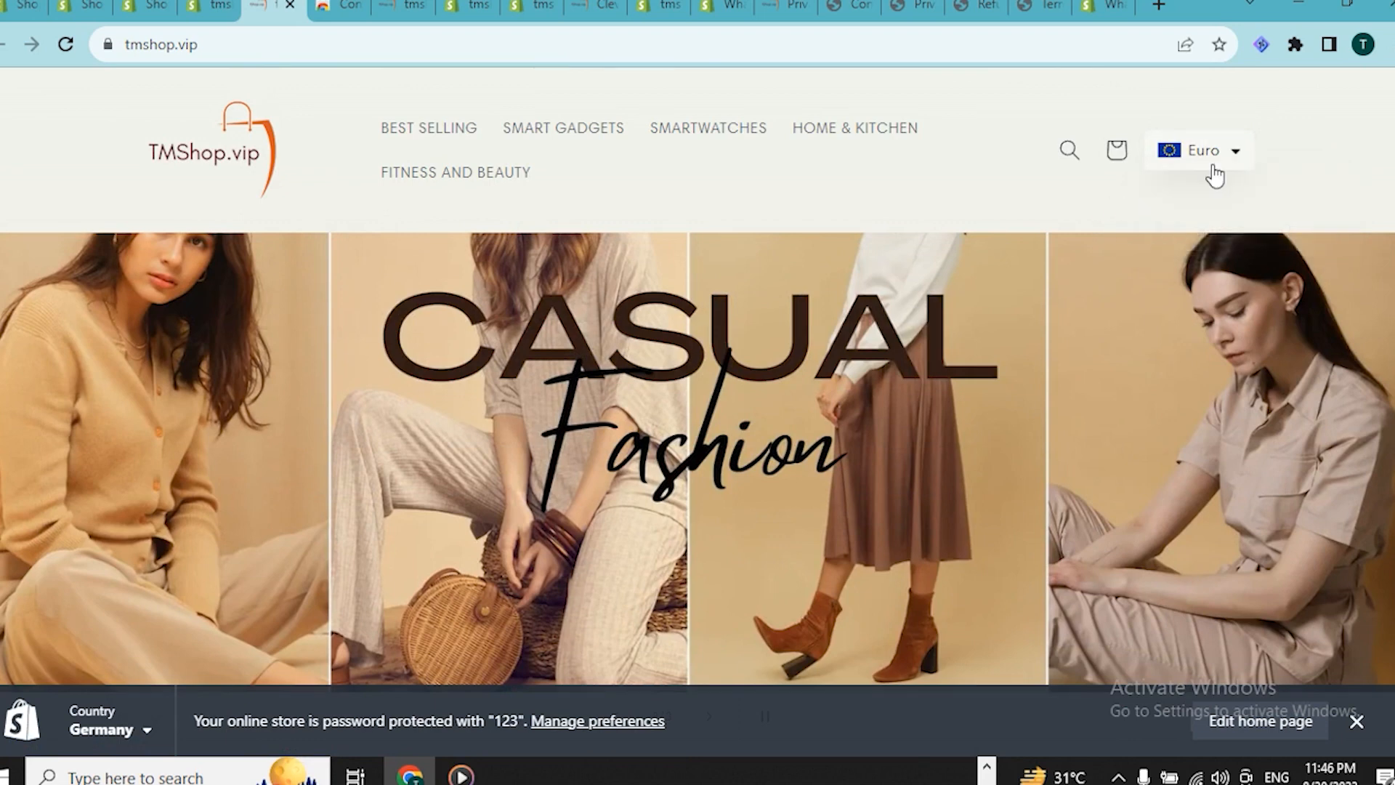
Return to Convercy in the Shopify admin and open its language settings.
click(207, 4)
click(151, 4)
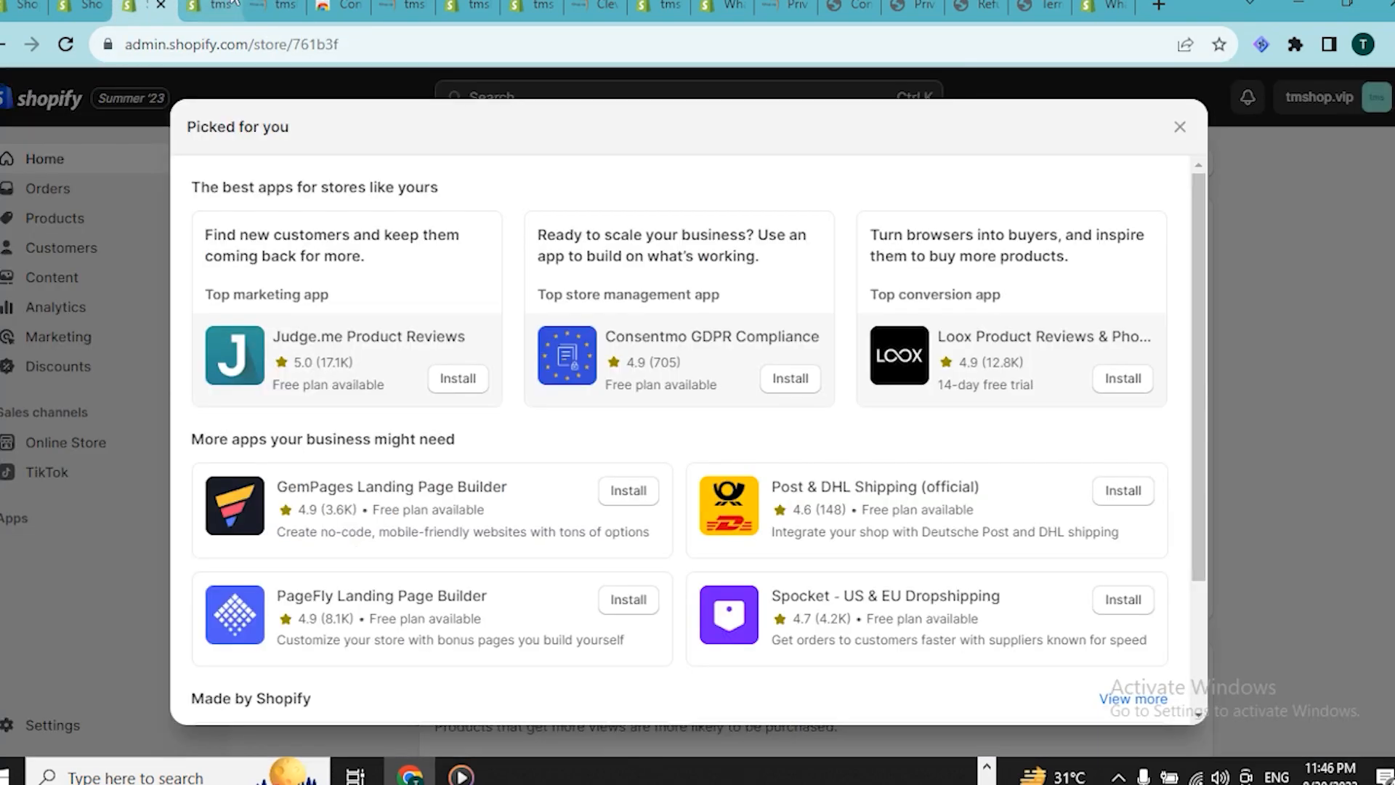
click(190, 5)
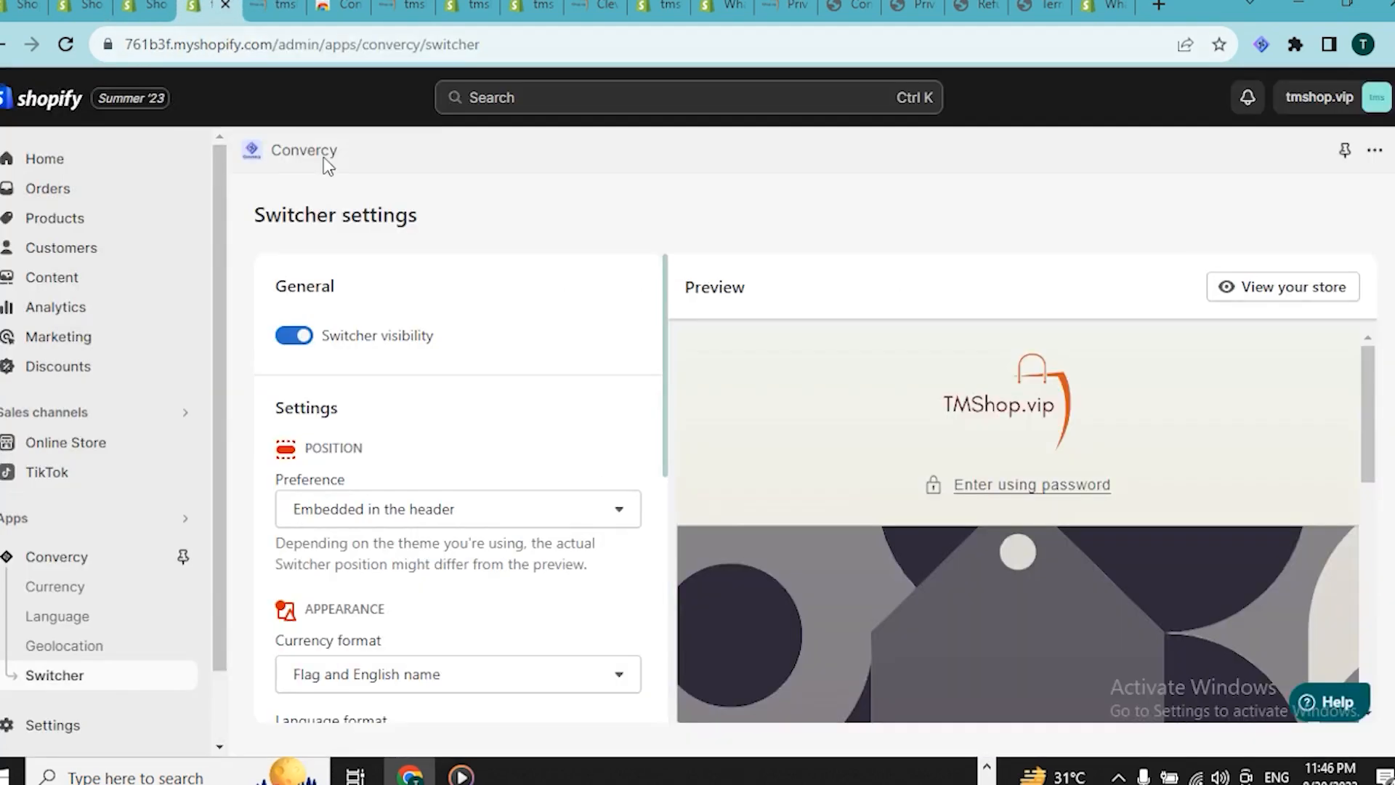
click(64, 616)
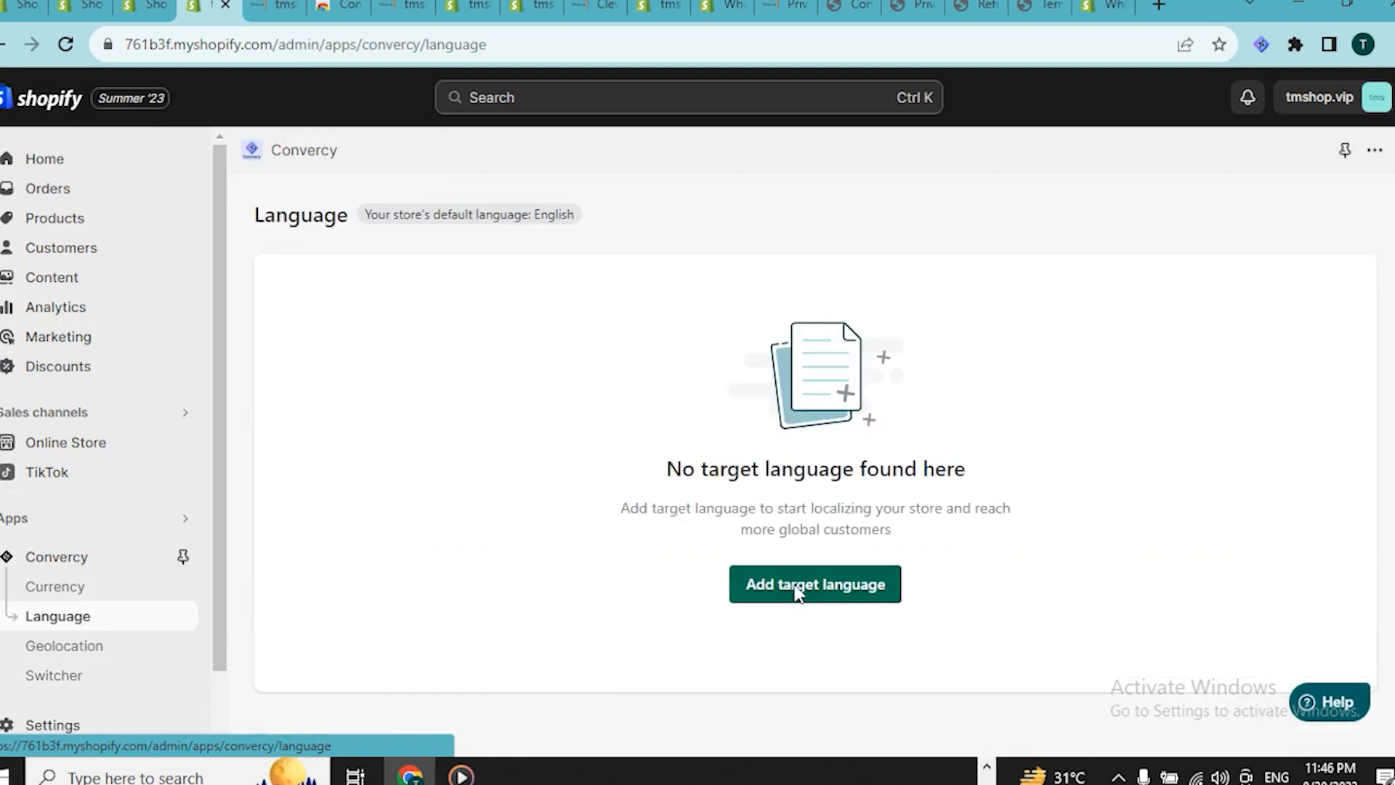
Add German as the store's target language in Convercy after browsing the available languages.
click(797, 593)
click(681, 470)
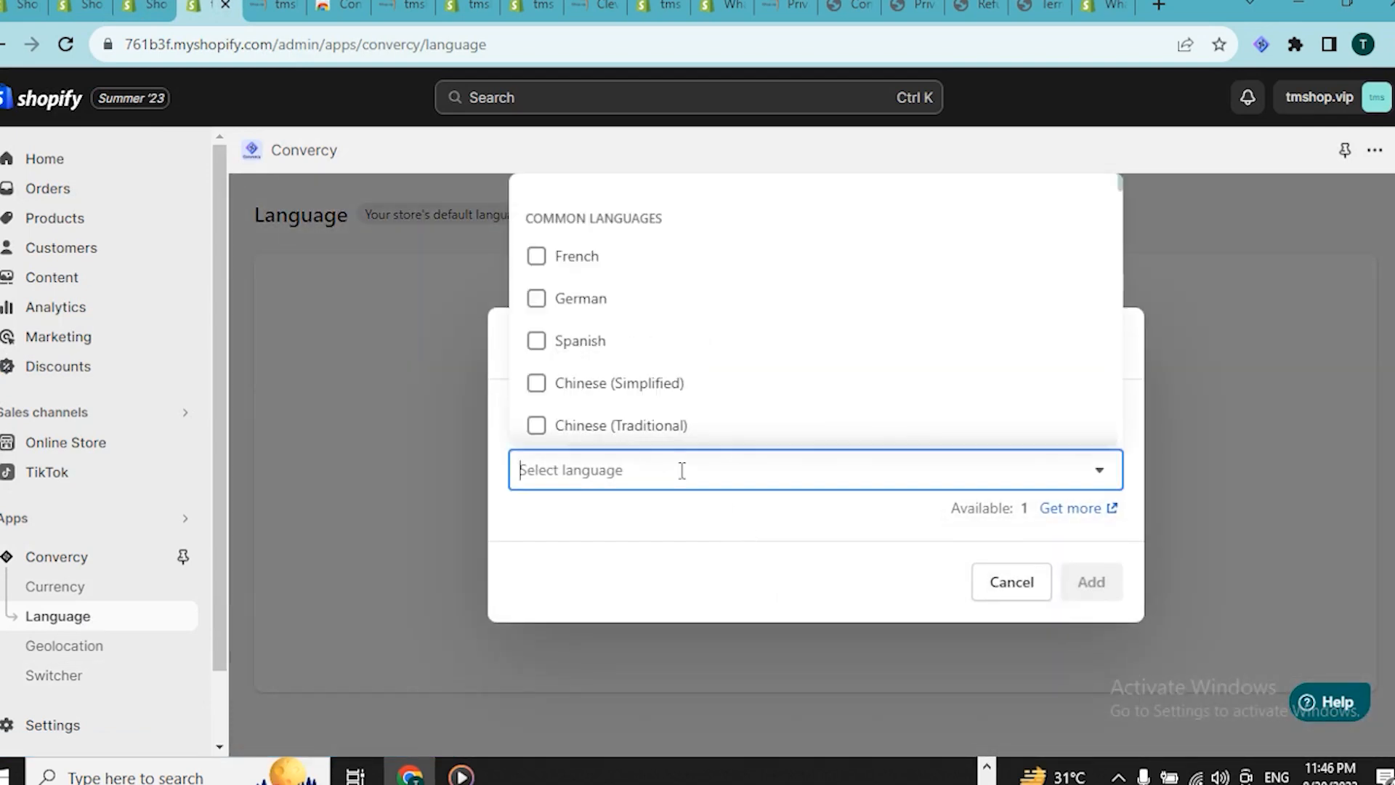
scroll(681, 390, down, 1)
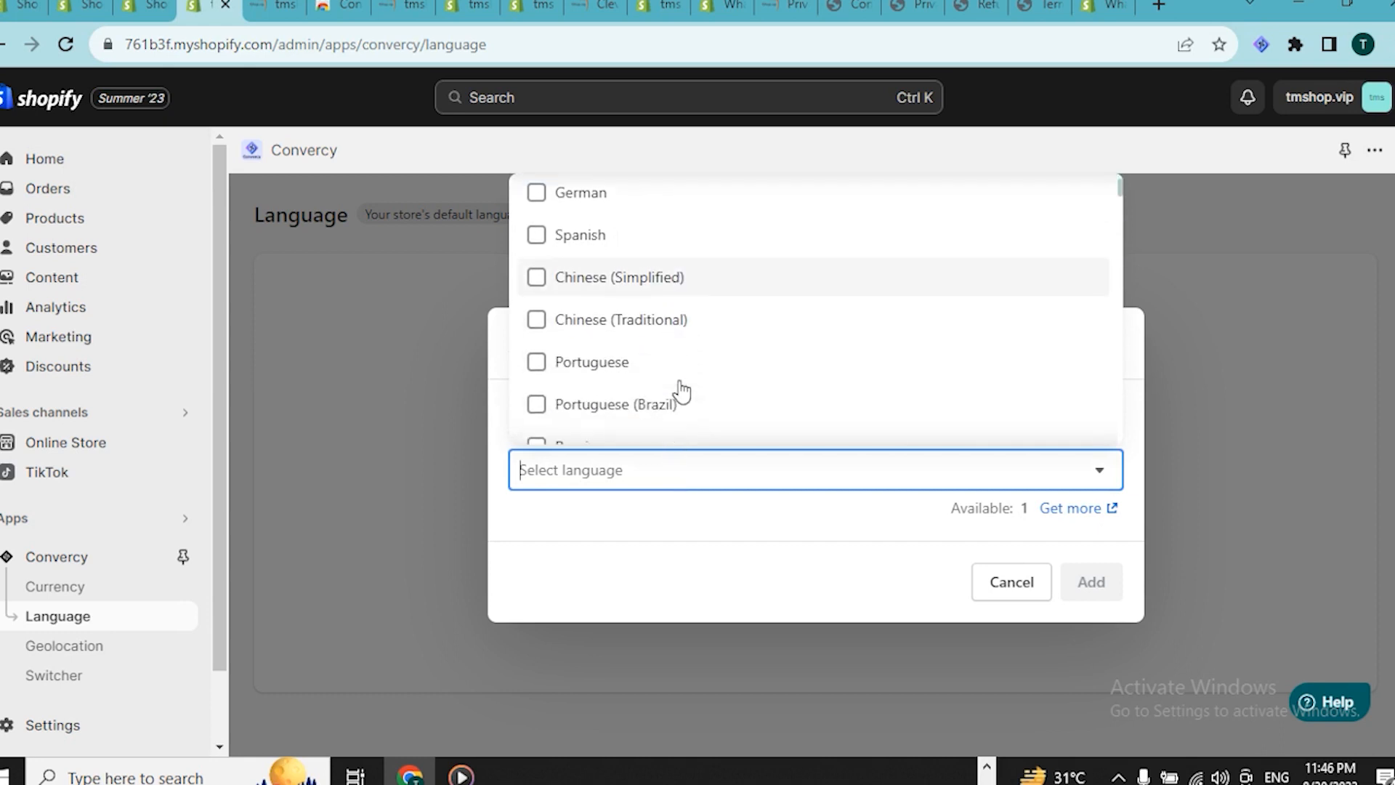
scroll(682, 392, down, 4)
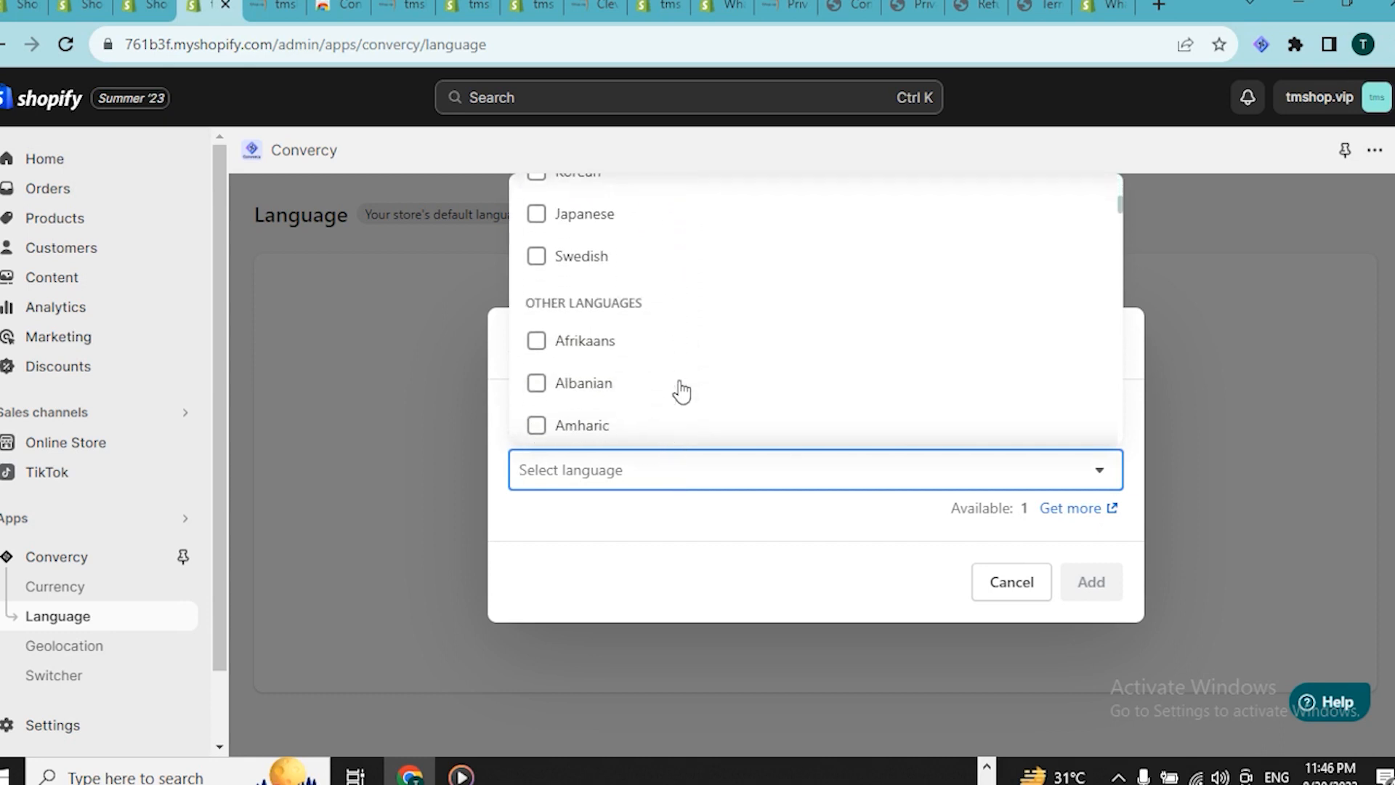
scroll(682, 392, up, 5)
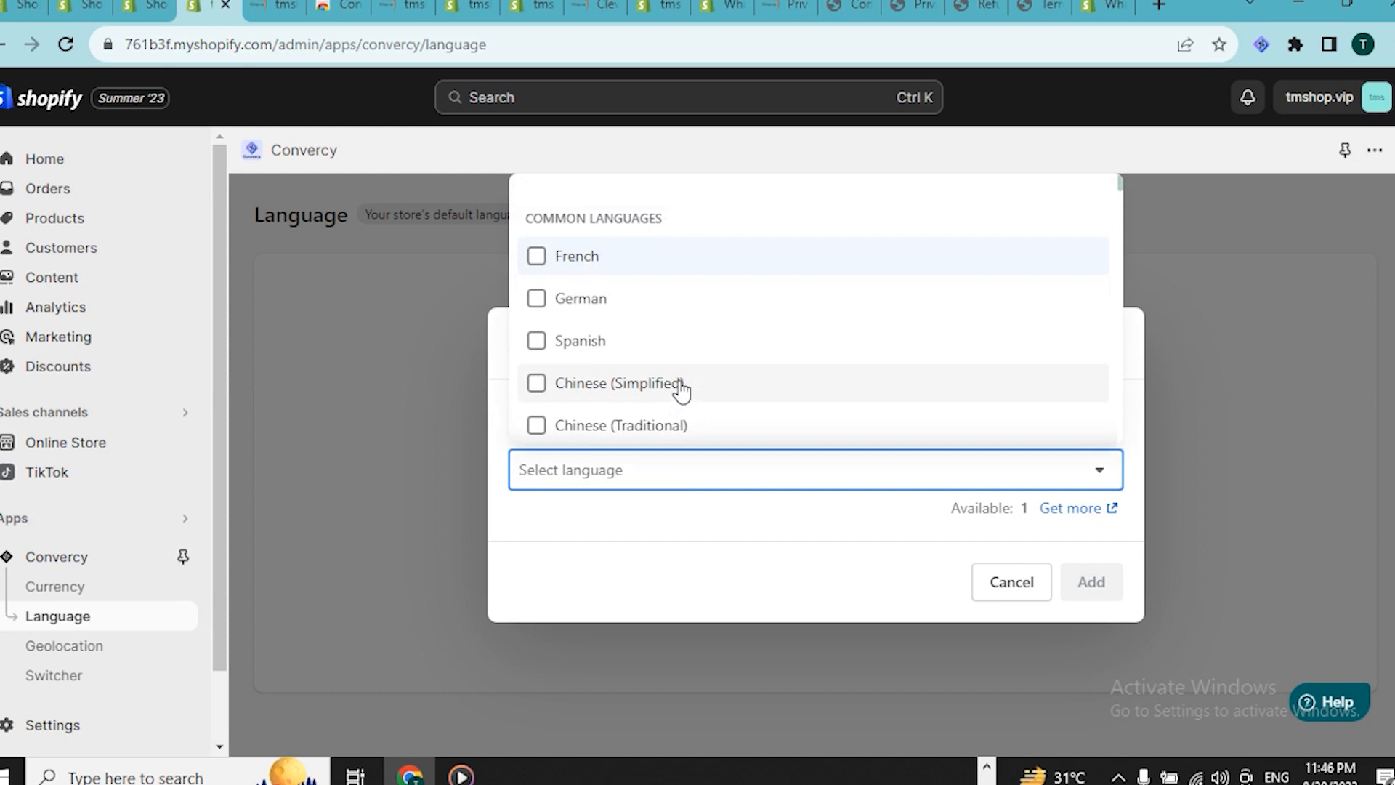
click(582, 298)
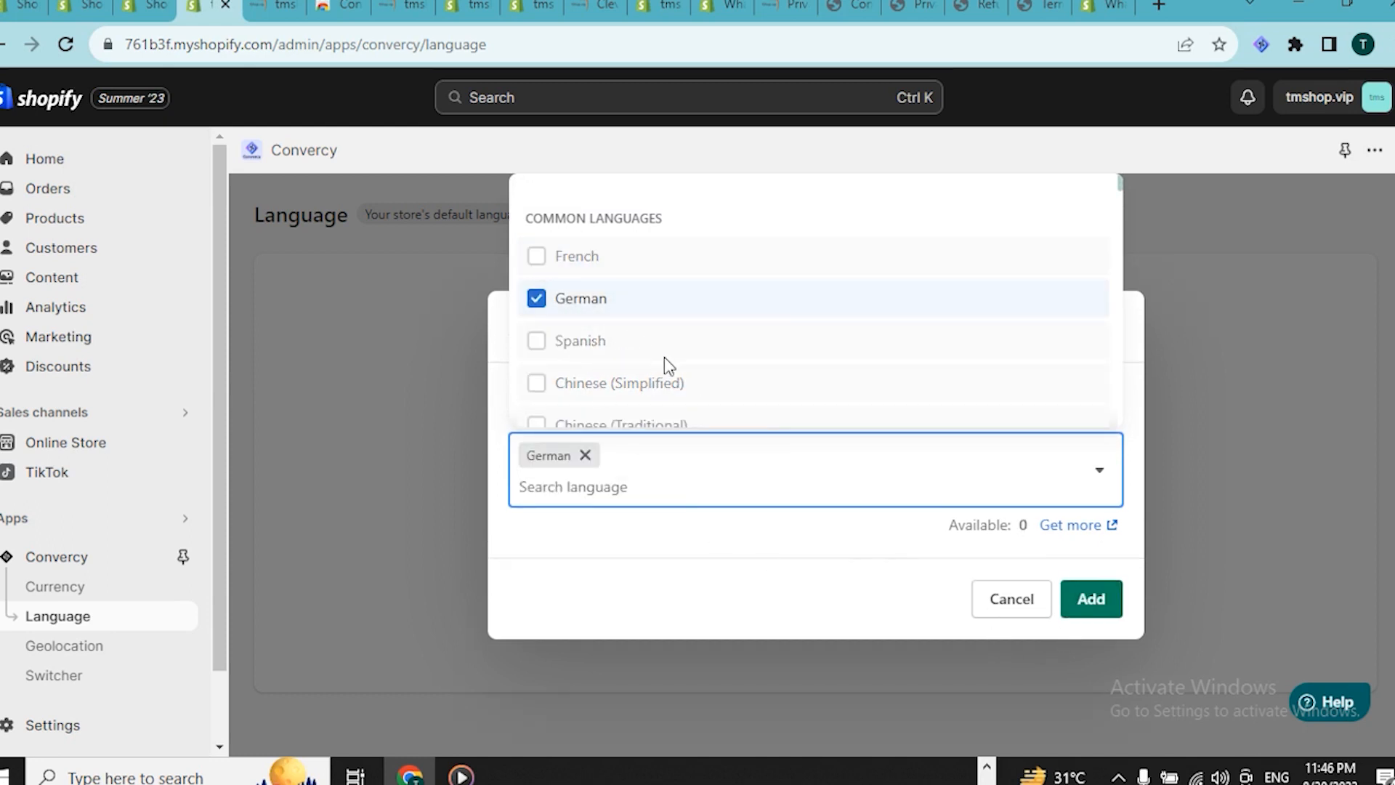
scroll(664, 358, down, 15)
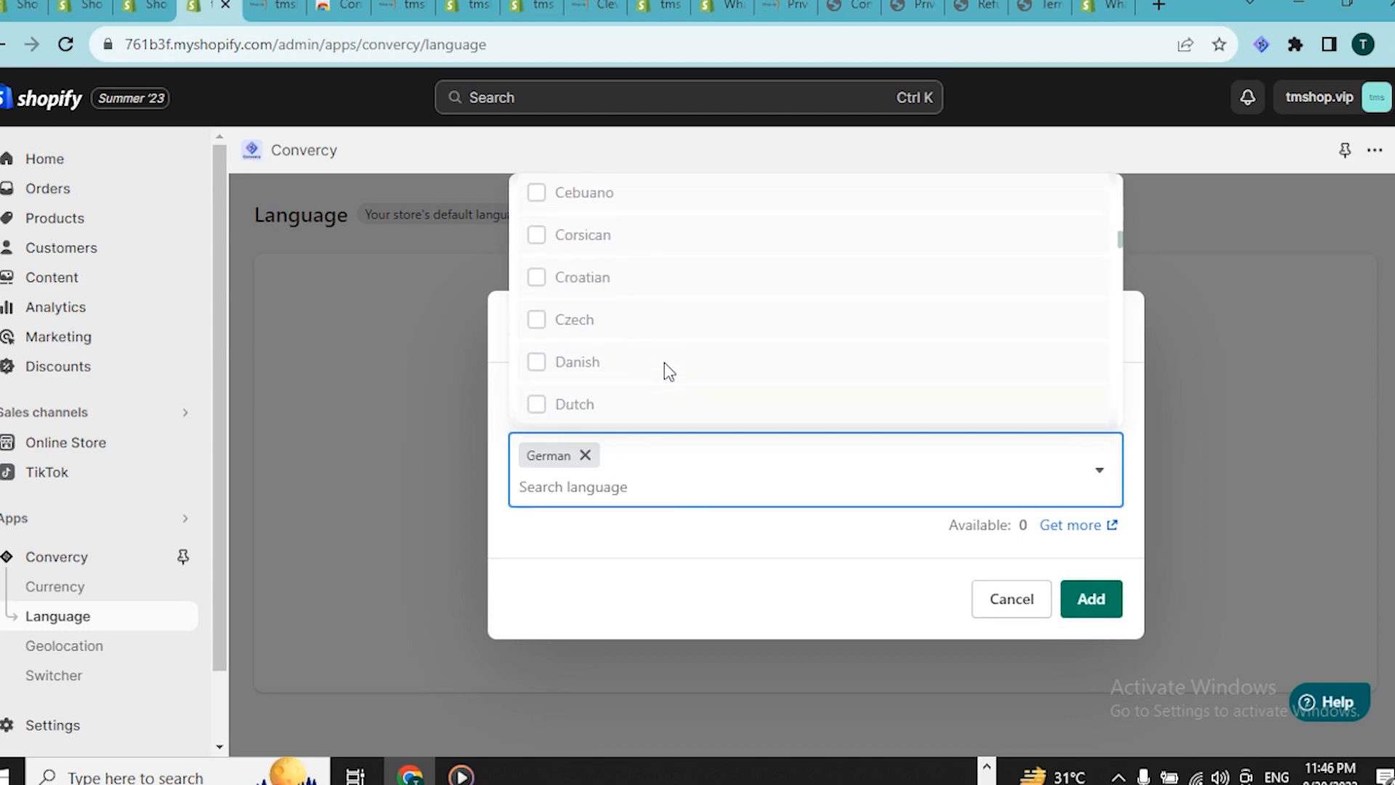
scroll(664, 362, down, 20)
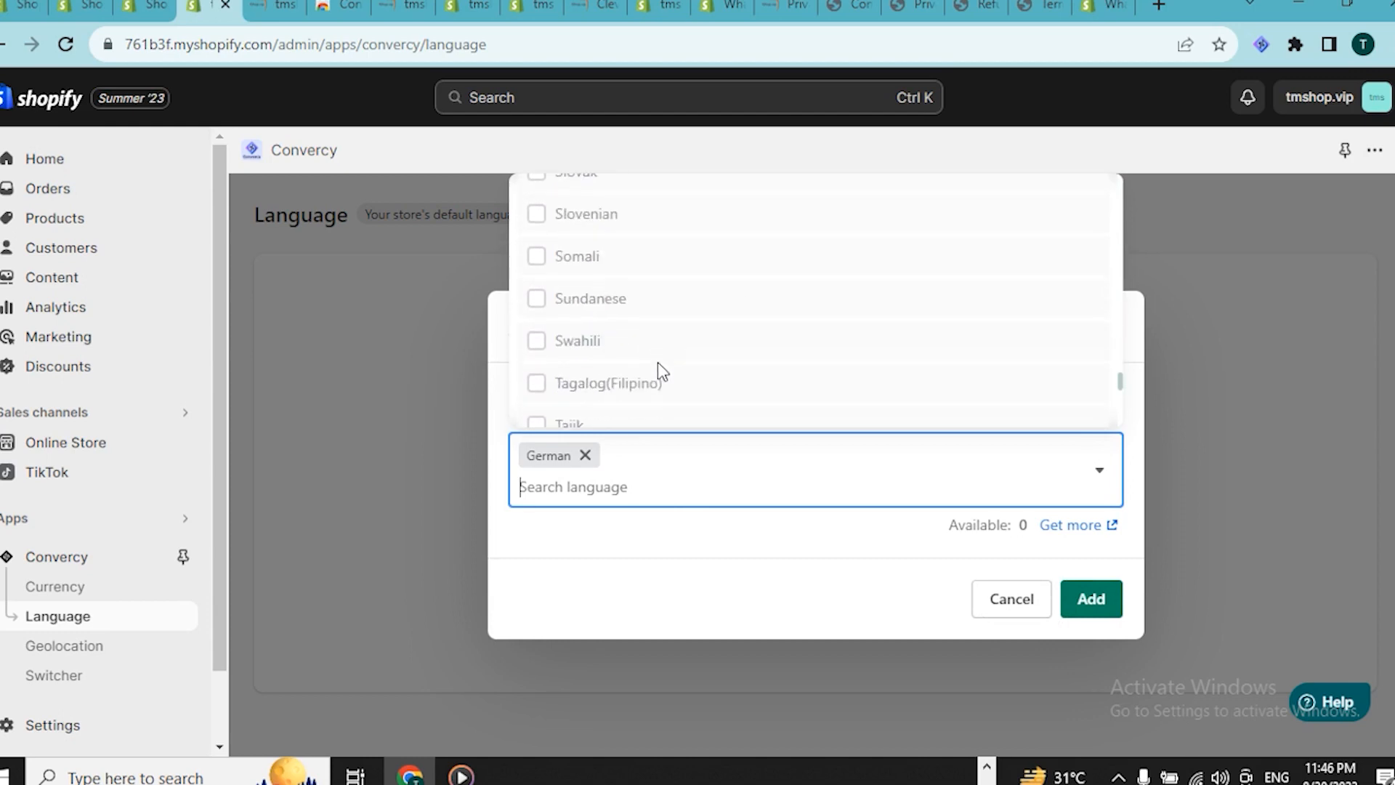
scroll(656, 361, down, 6)
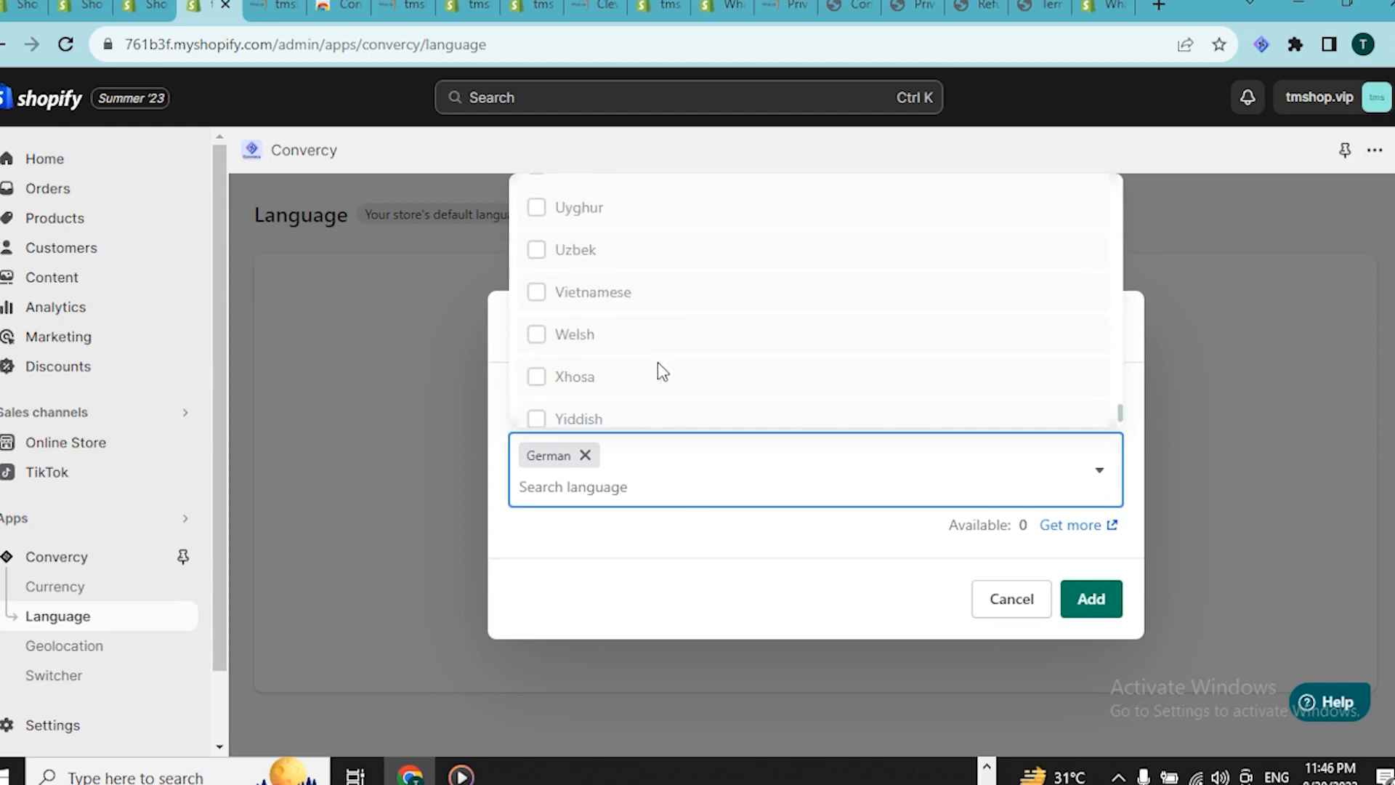
click(1092, 600)
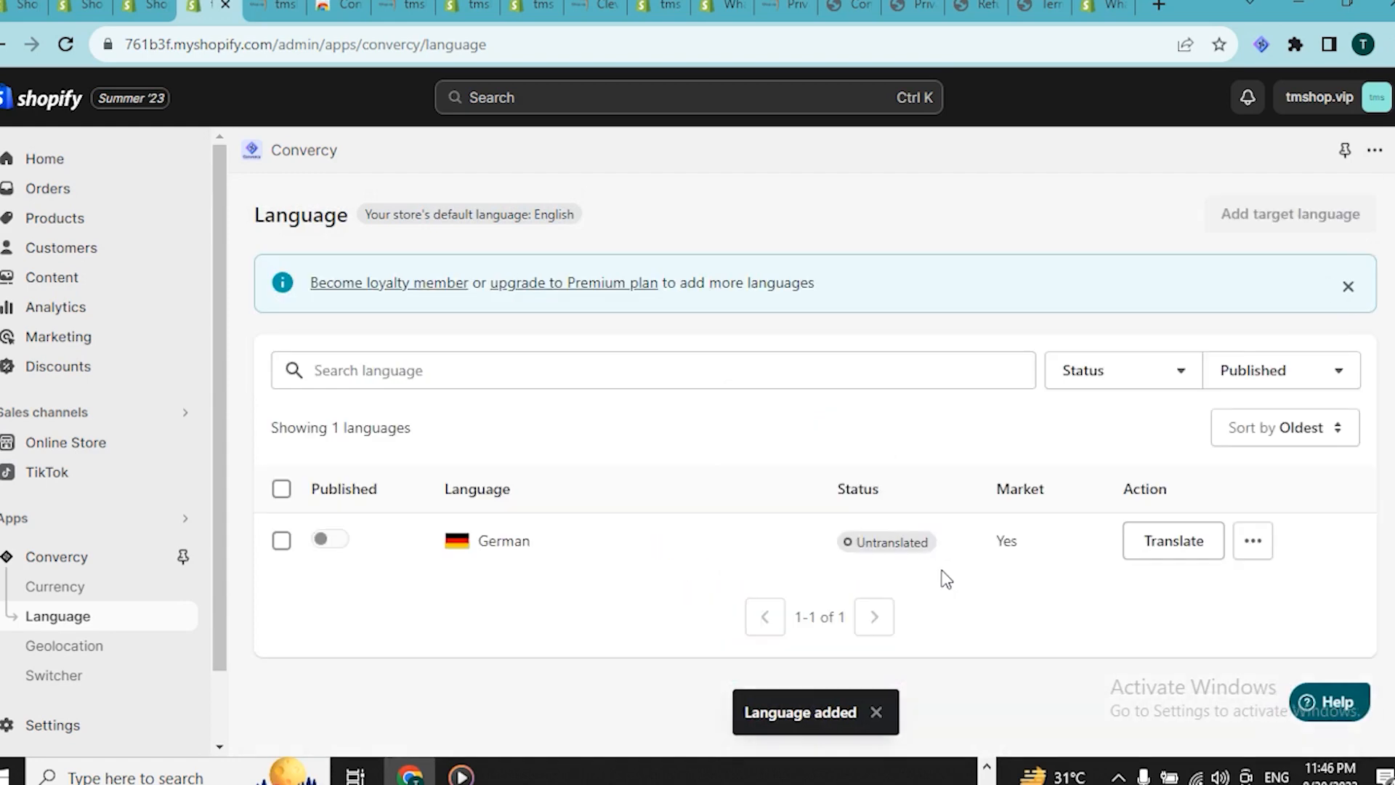
Translate the store into German, reload the language list, and publish the German language.
click(1176, 561)
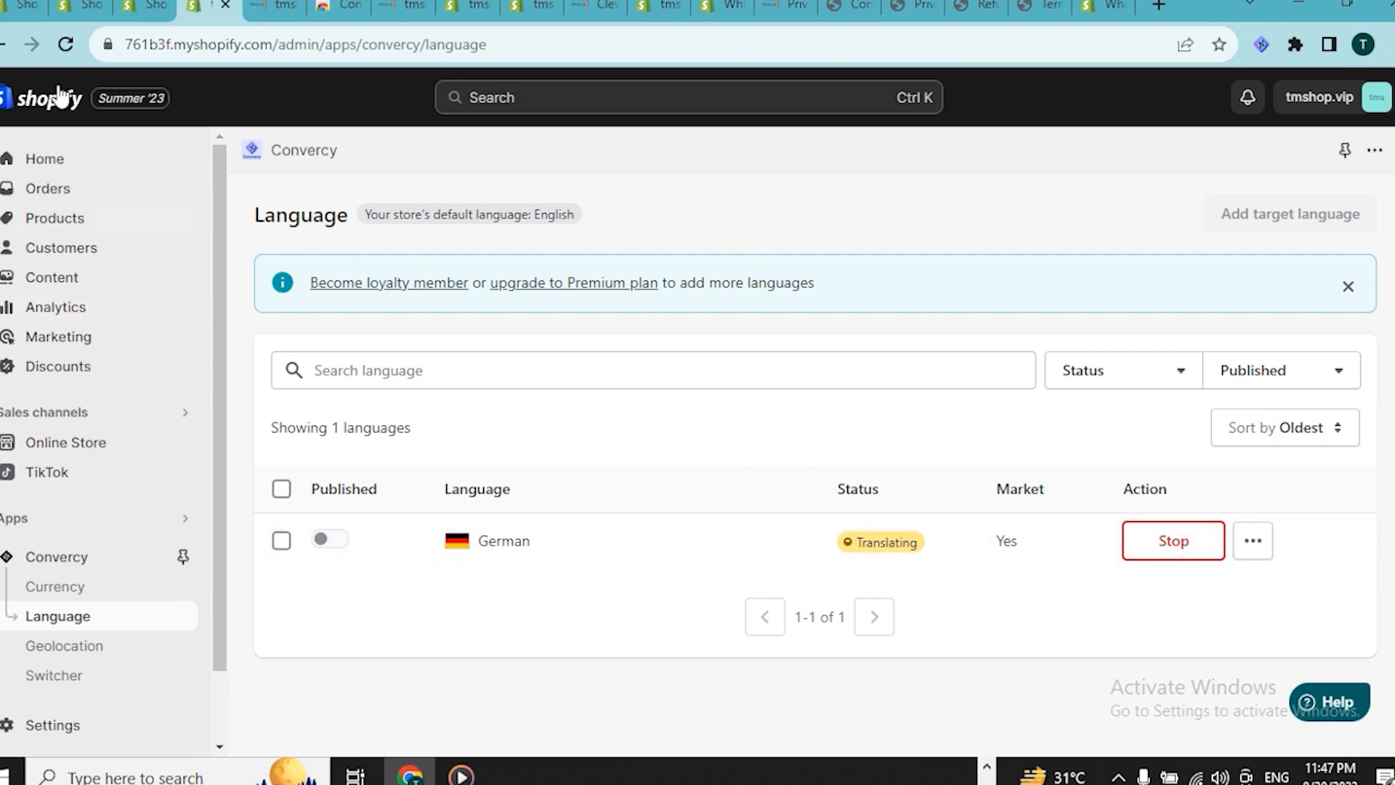
click(65, 45)
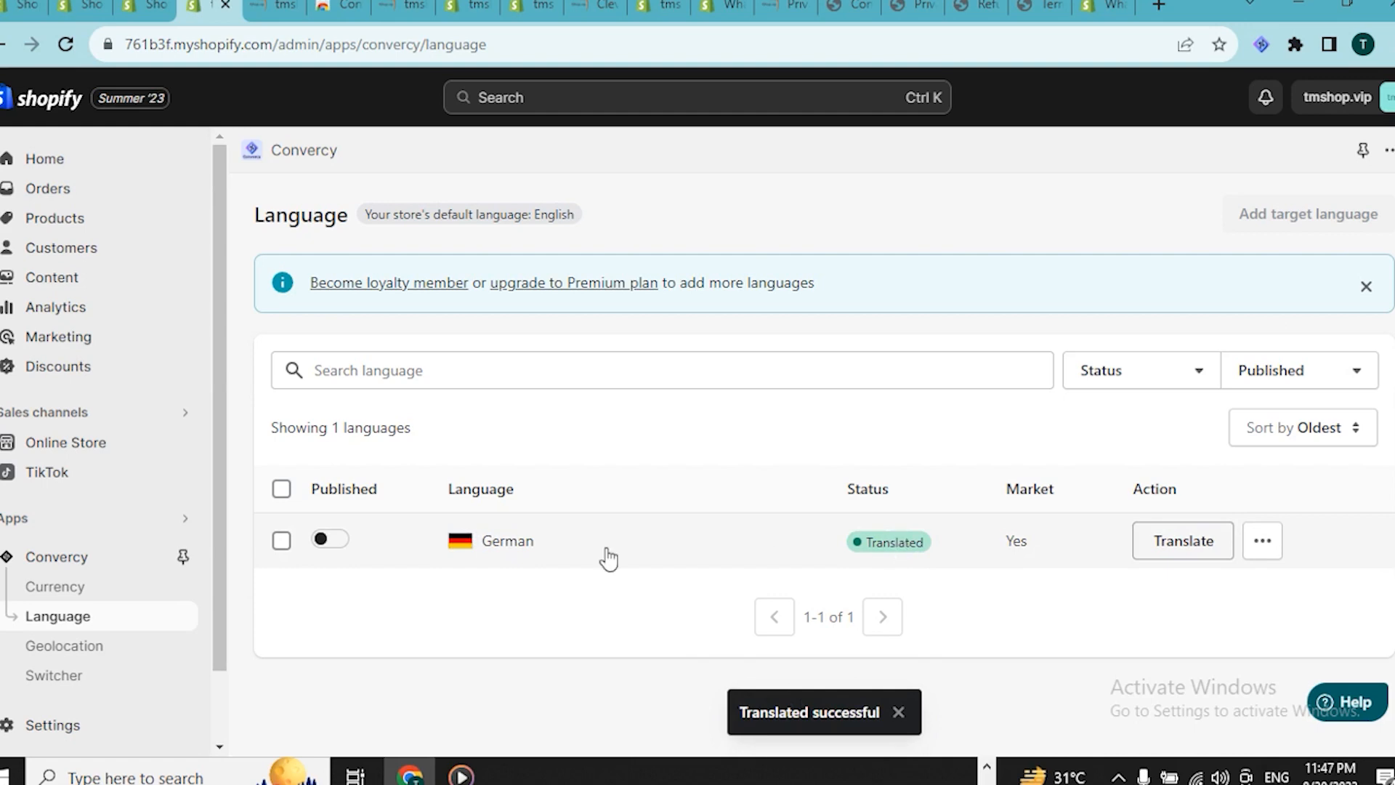
click(345, 550)
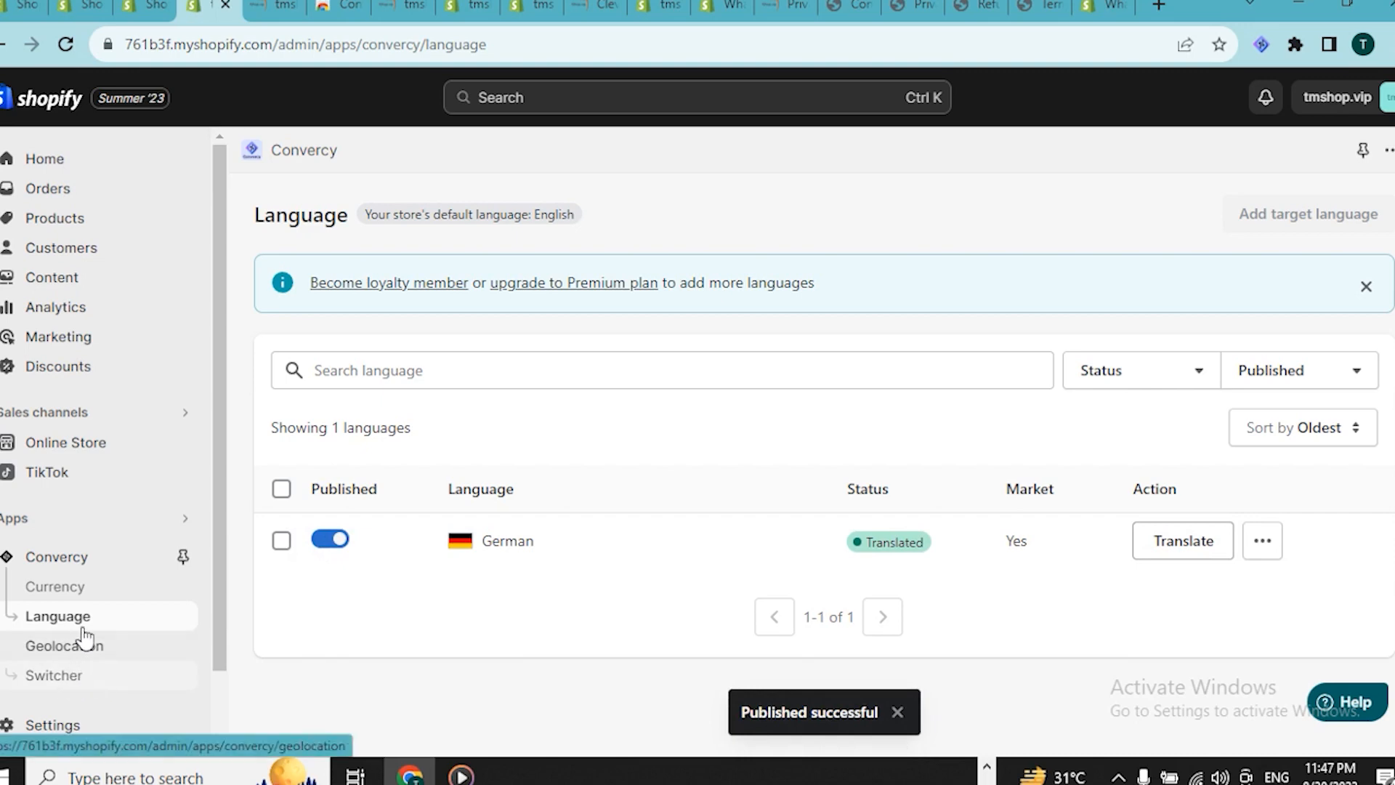
Open Convercy's switcher settings, then view the online store and inspect the currency options in its header switcher.
click(54, 677)
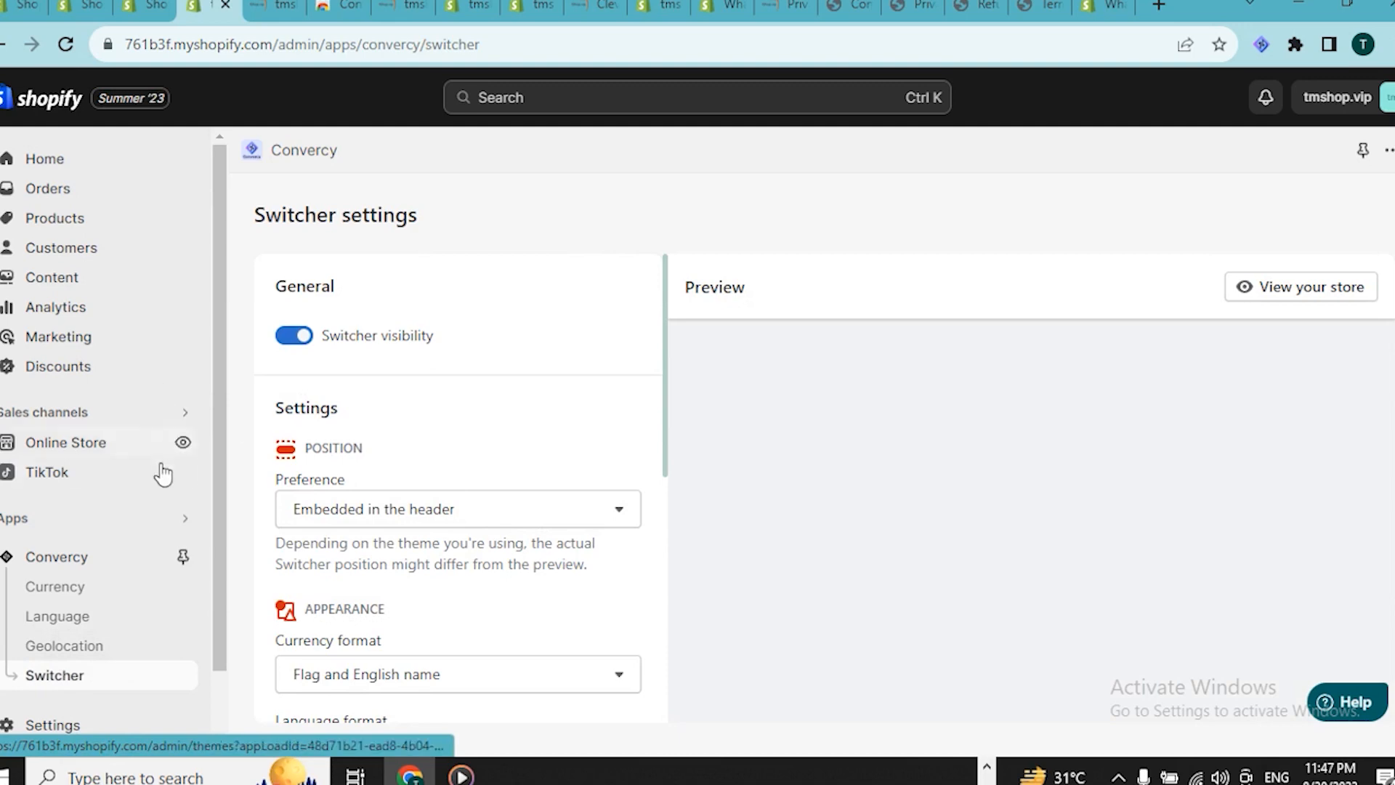
click(186, 442)
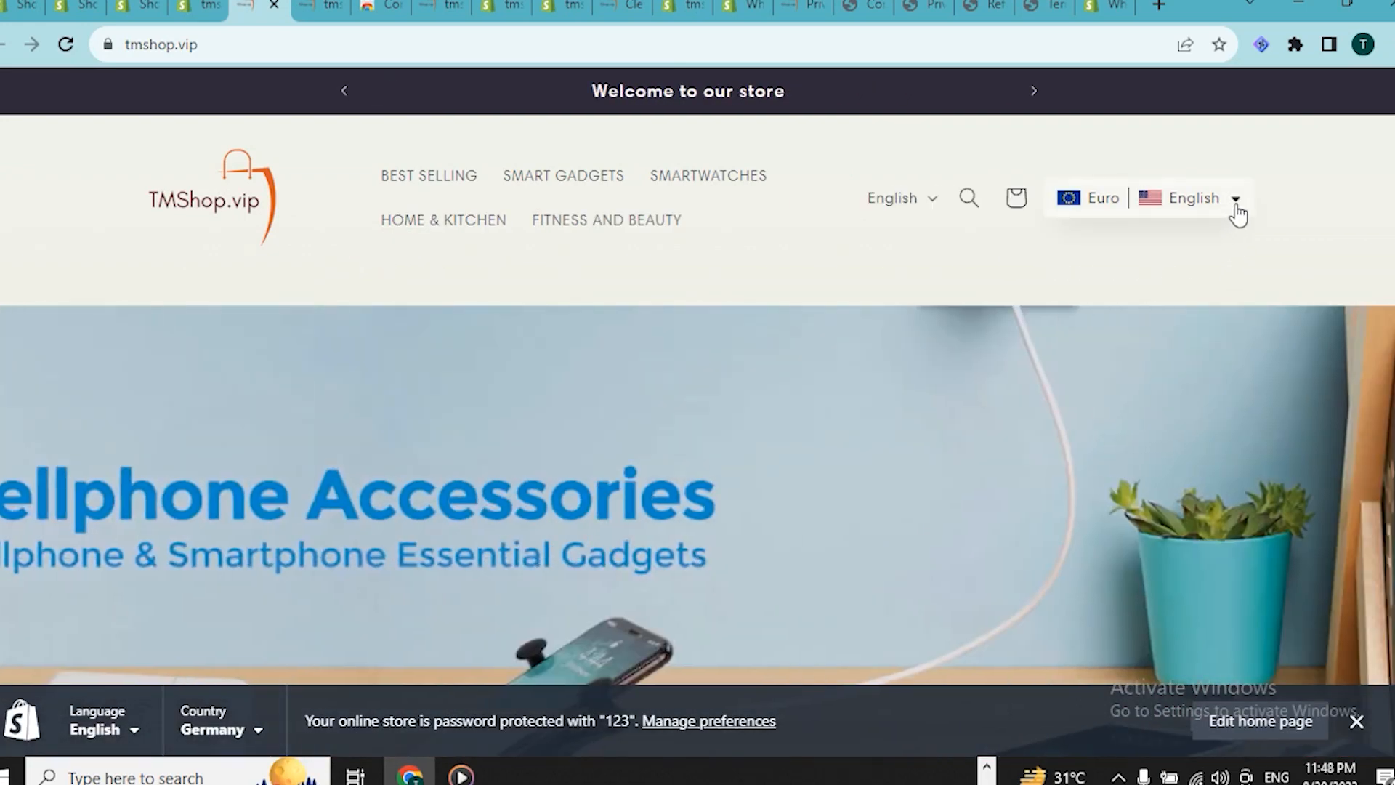
click(1235, 210)
click(1223, 300)
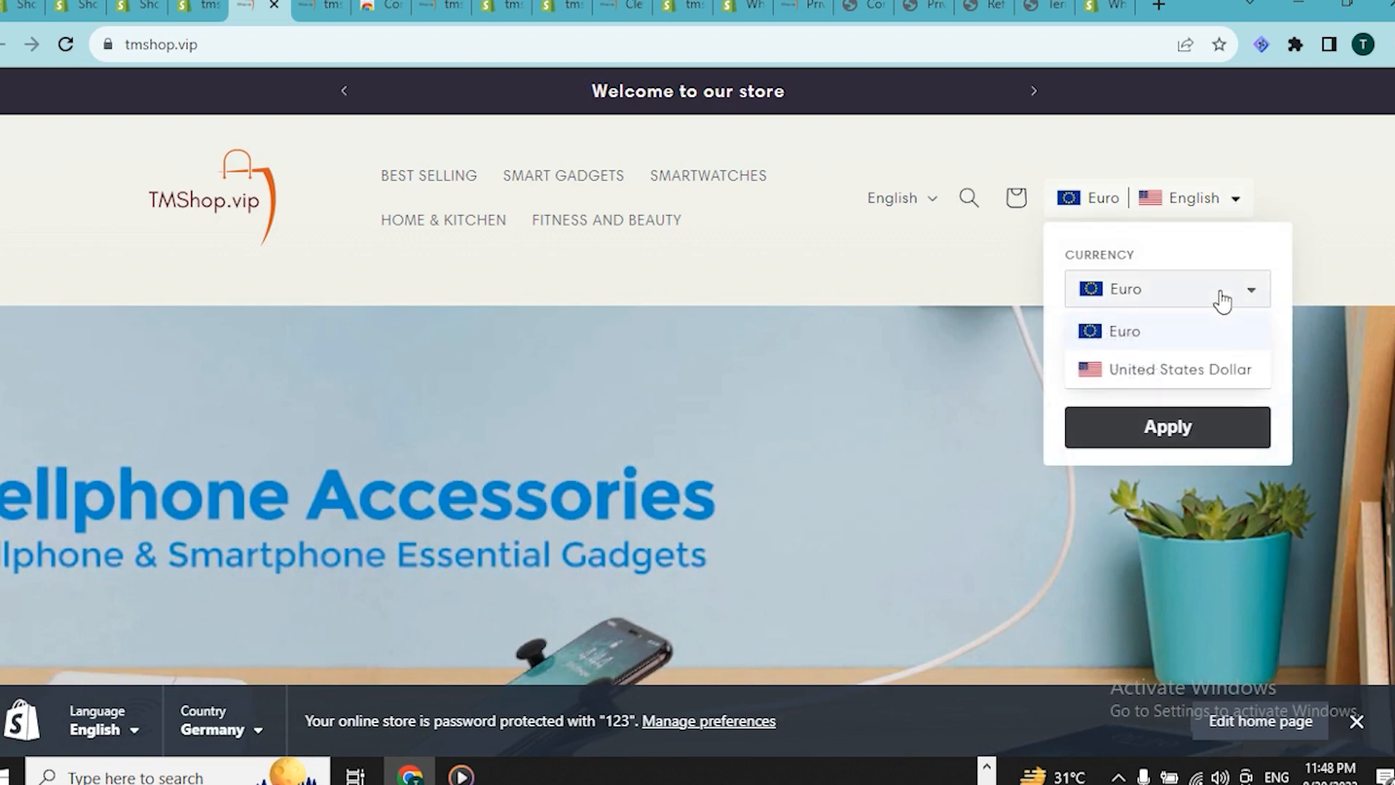
click(981, 276)
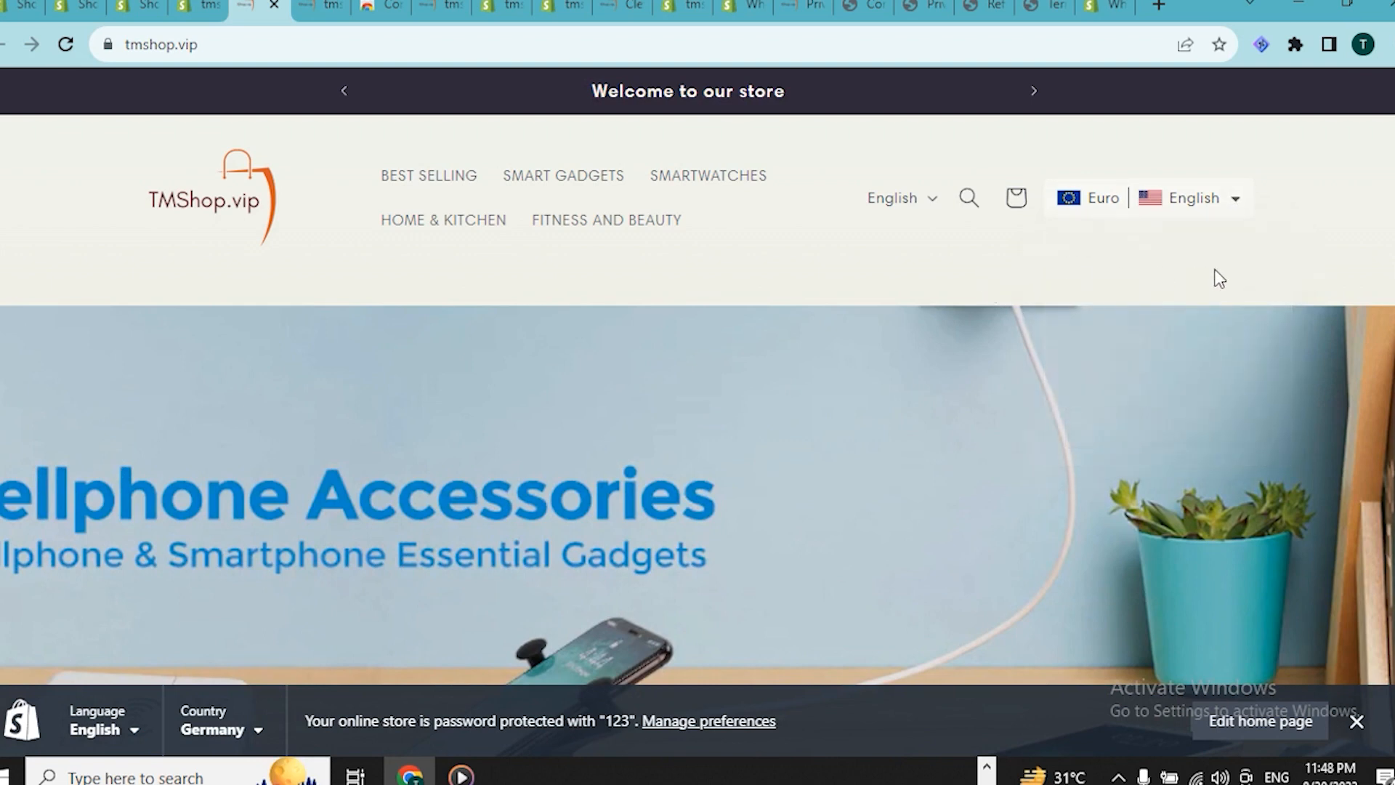
Apply German as the storefront language in the header switcher and review the translated home page down to the featured product.
click(1235, 209)
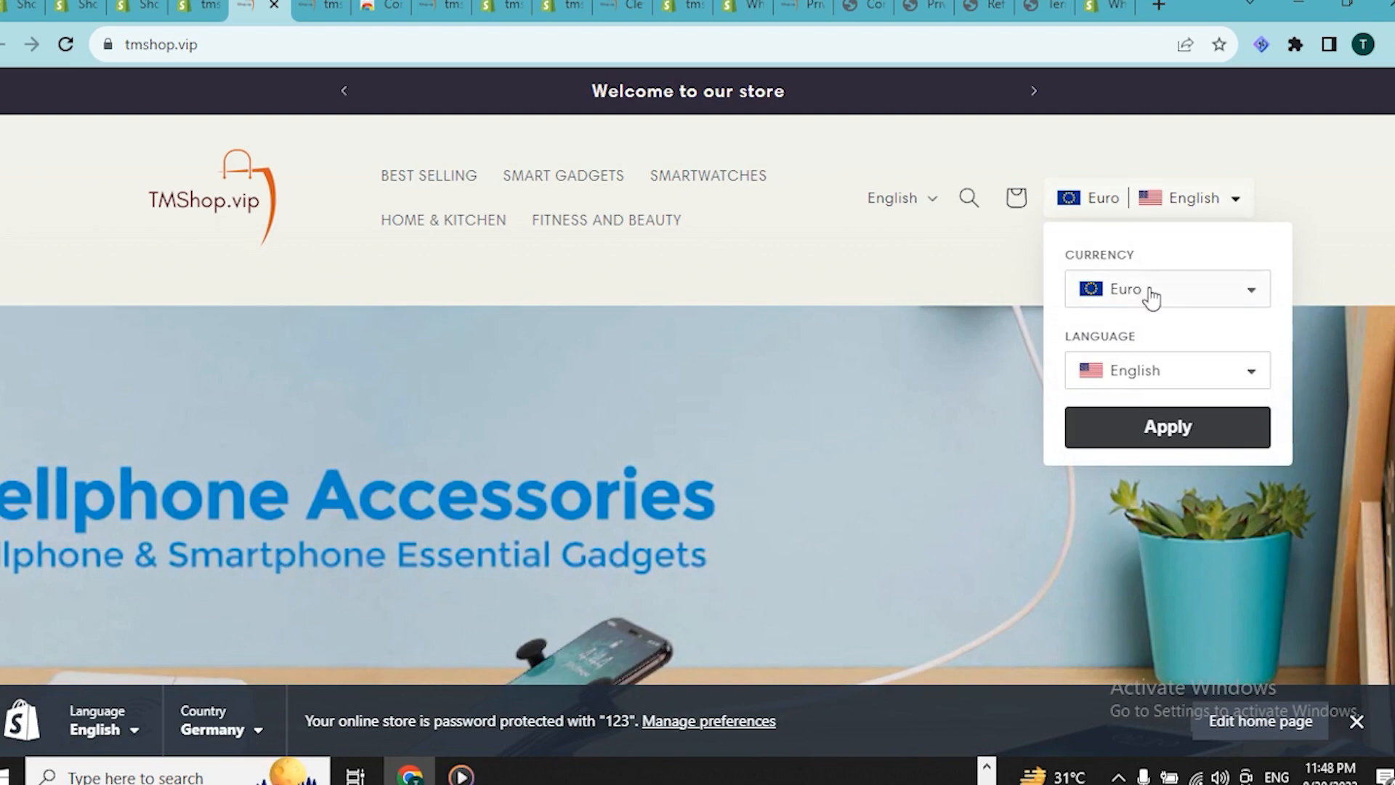
click(1170, 383)
click(1151, 457)
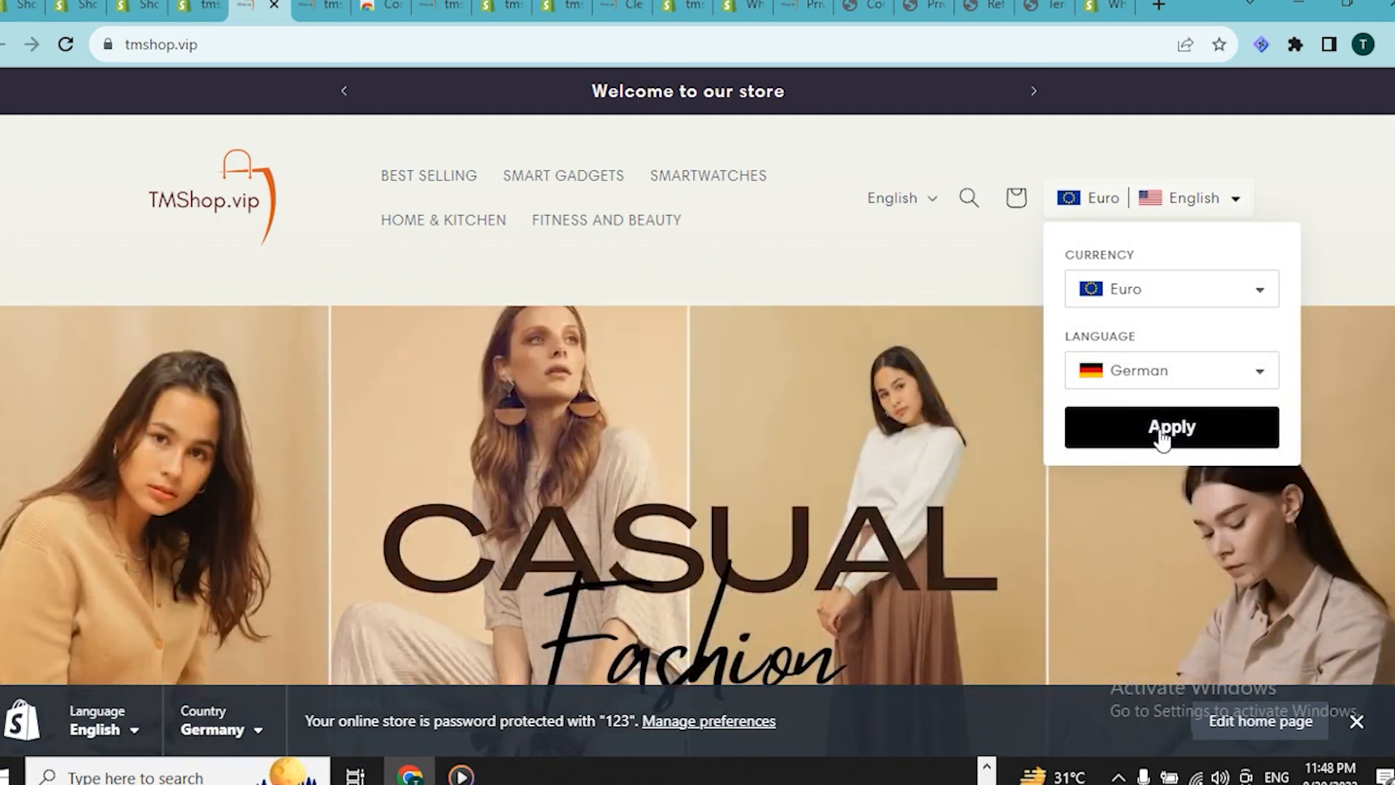
click(1158, 435)
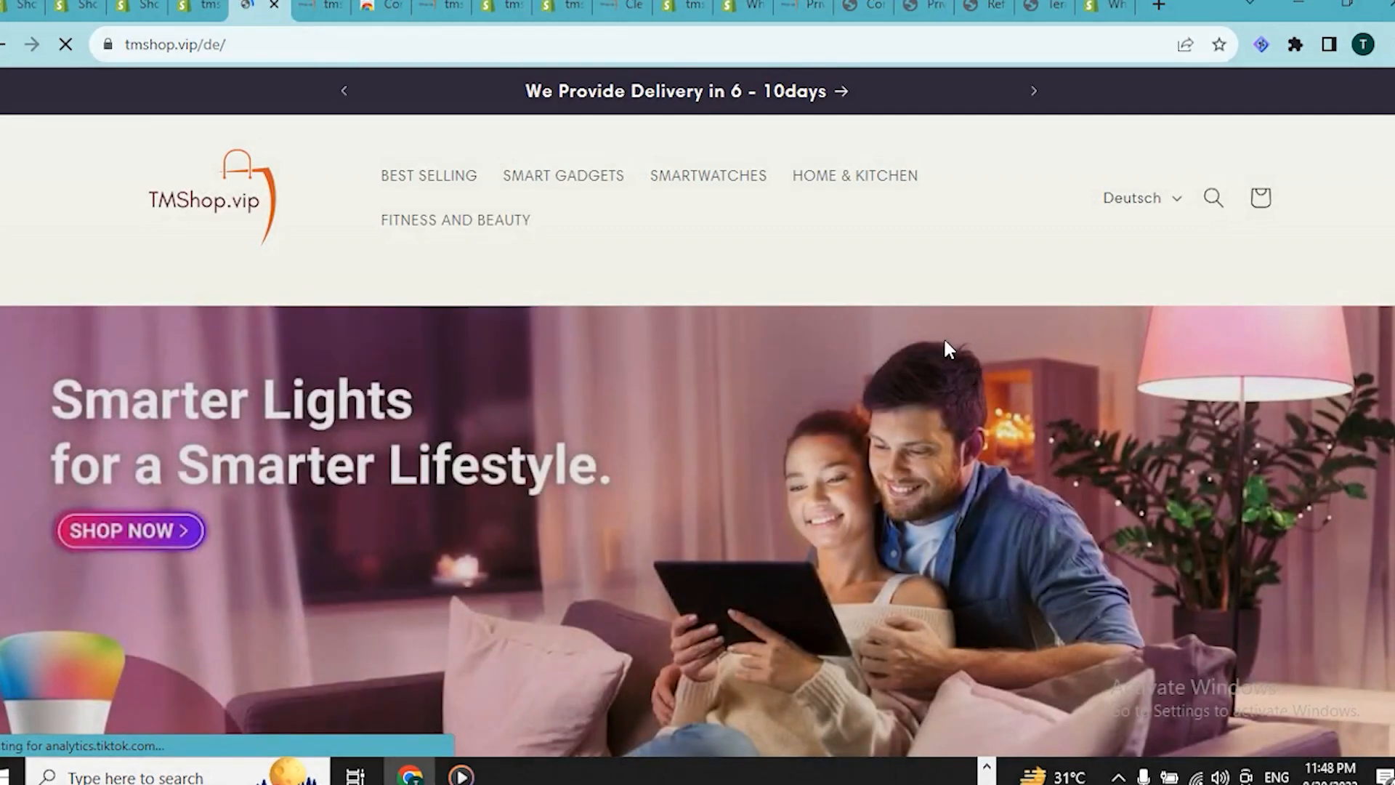
scroll(1017, 276, down, 8)
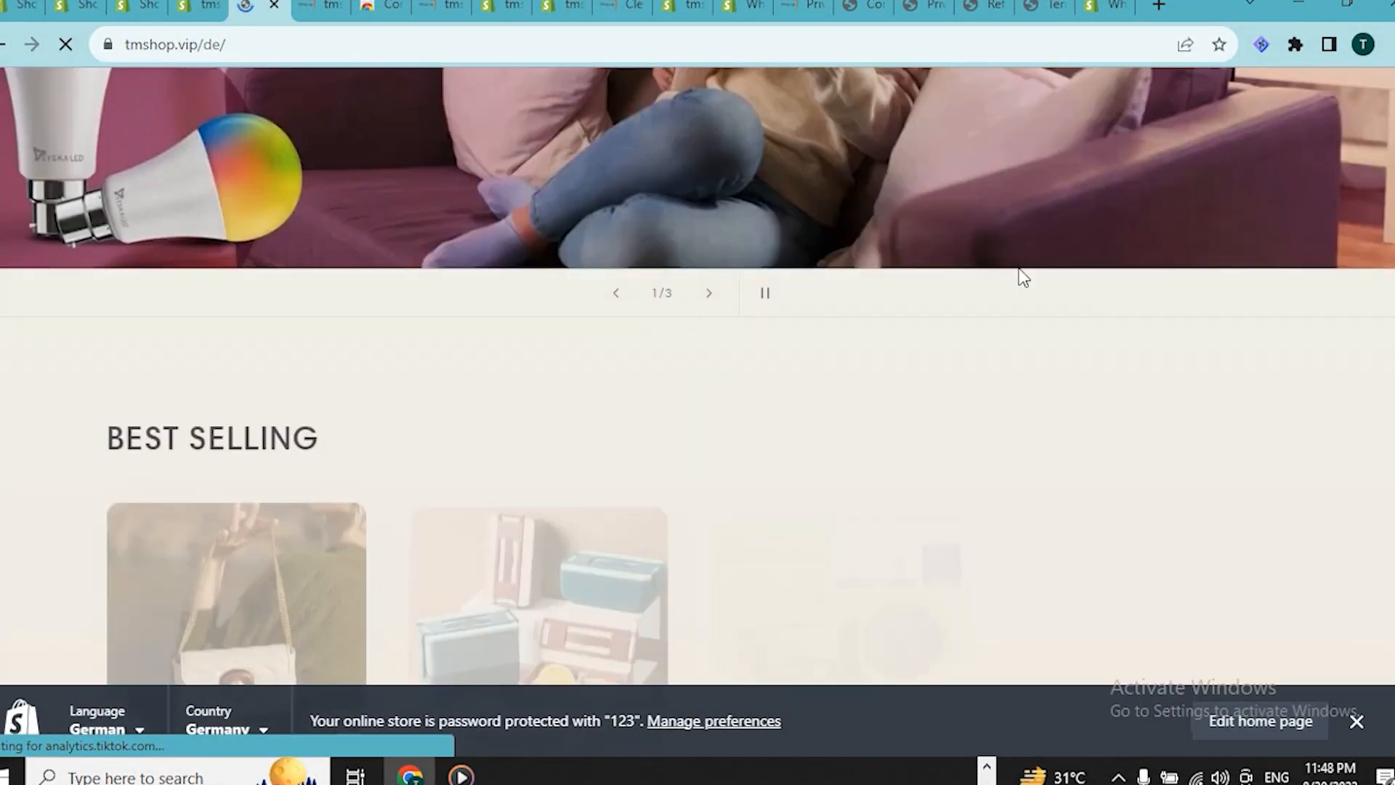
scroll(1023, 277, down, 6)
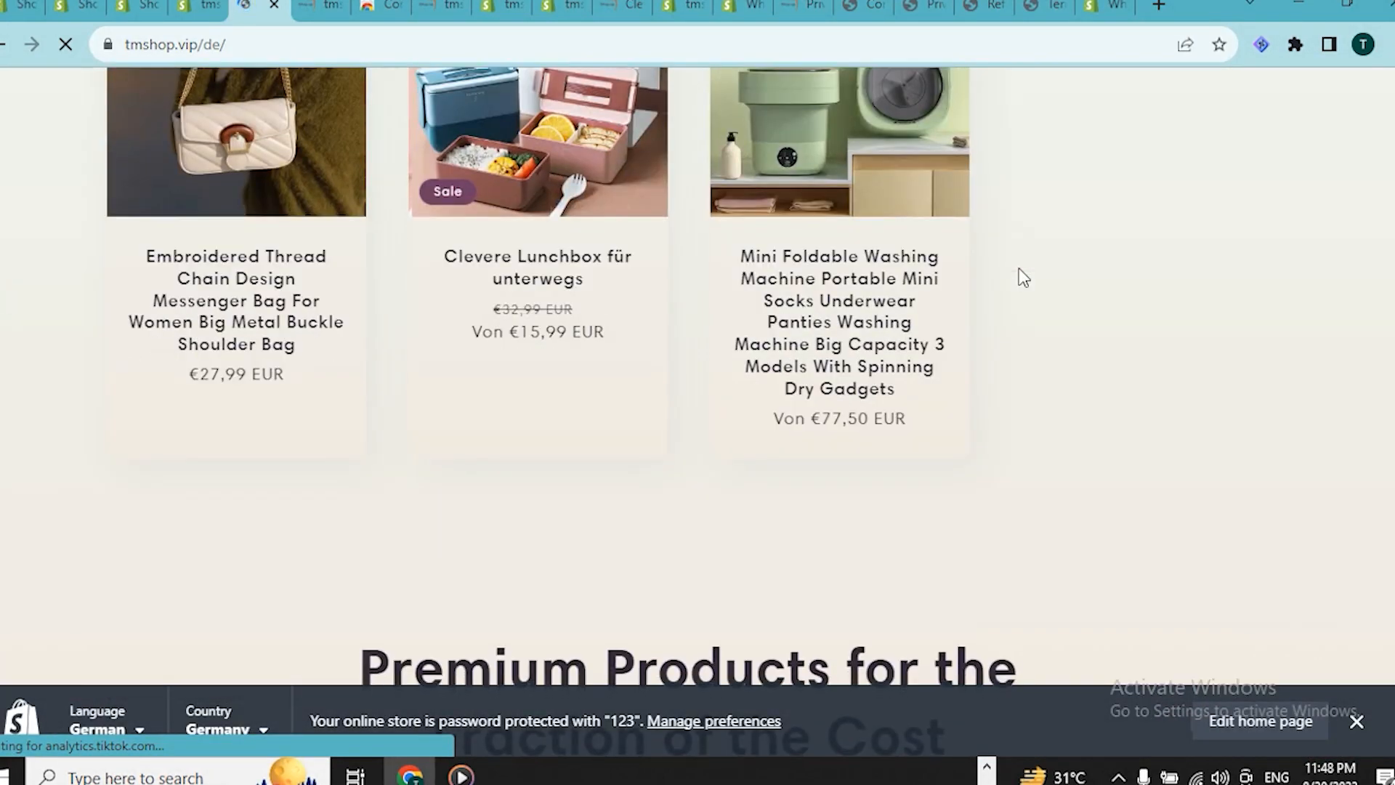
scroll(1023, 277, down, 12)
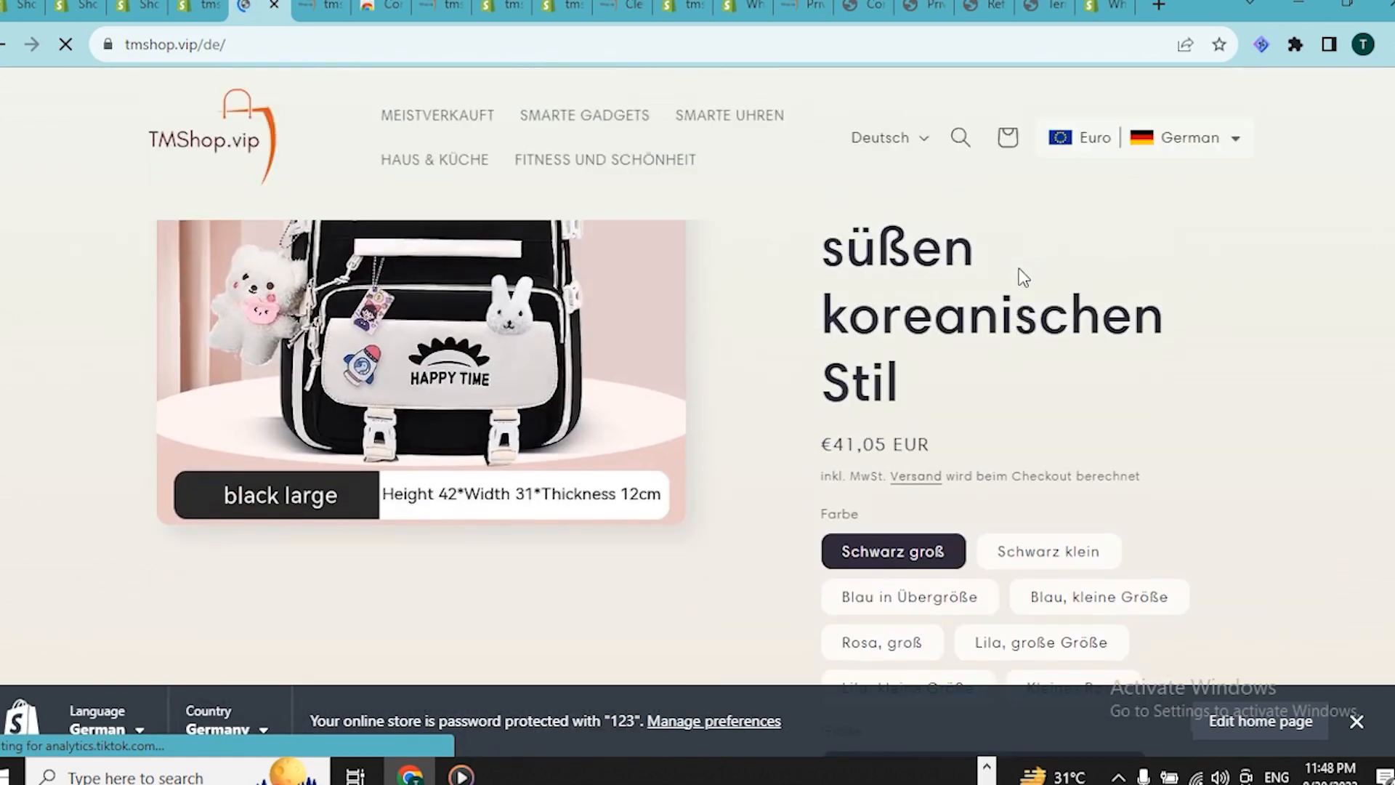
scroll(1064, 359, down, 15)
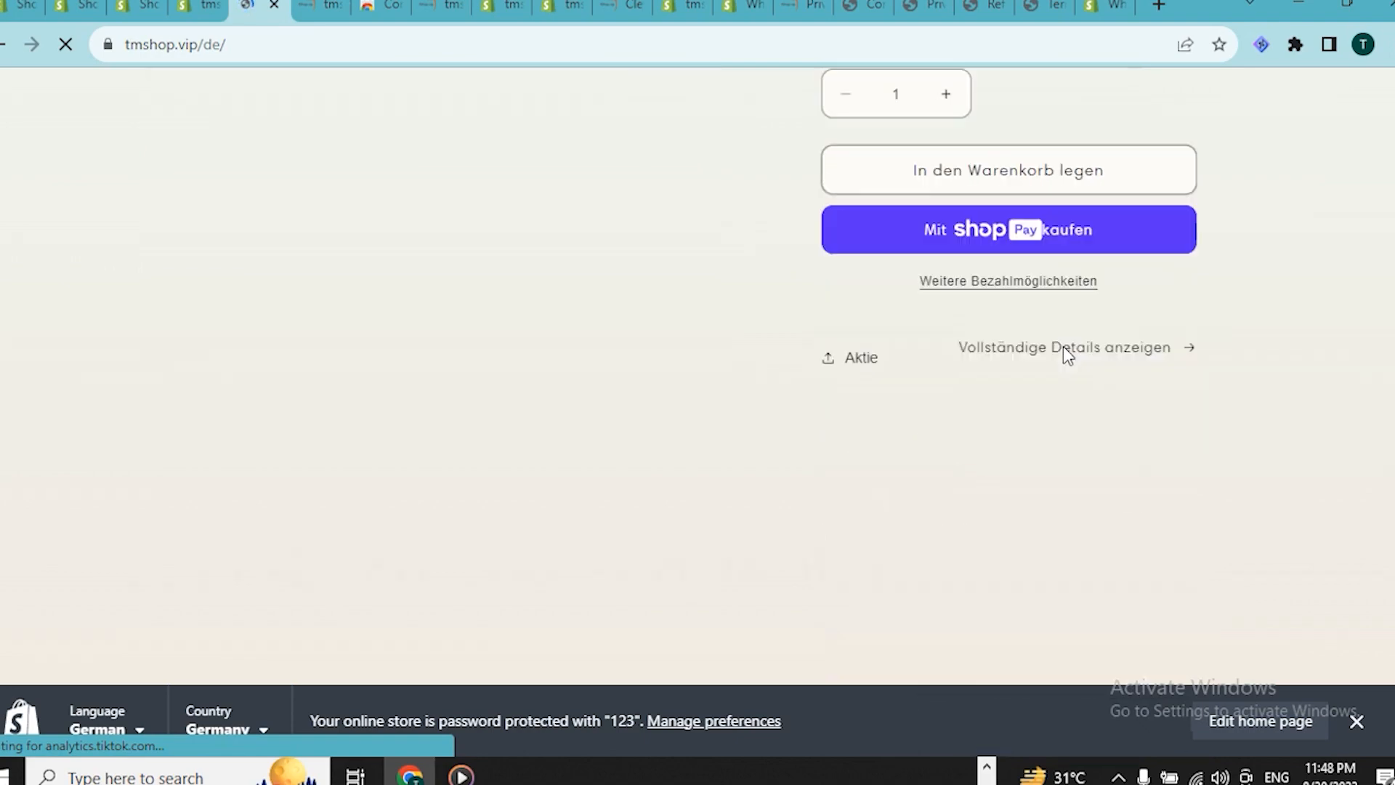
Review the rest of the German home page, from the collection cards to the footer links and language selector.
scroll(1064, 355, down, 15)
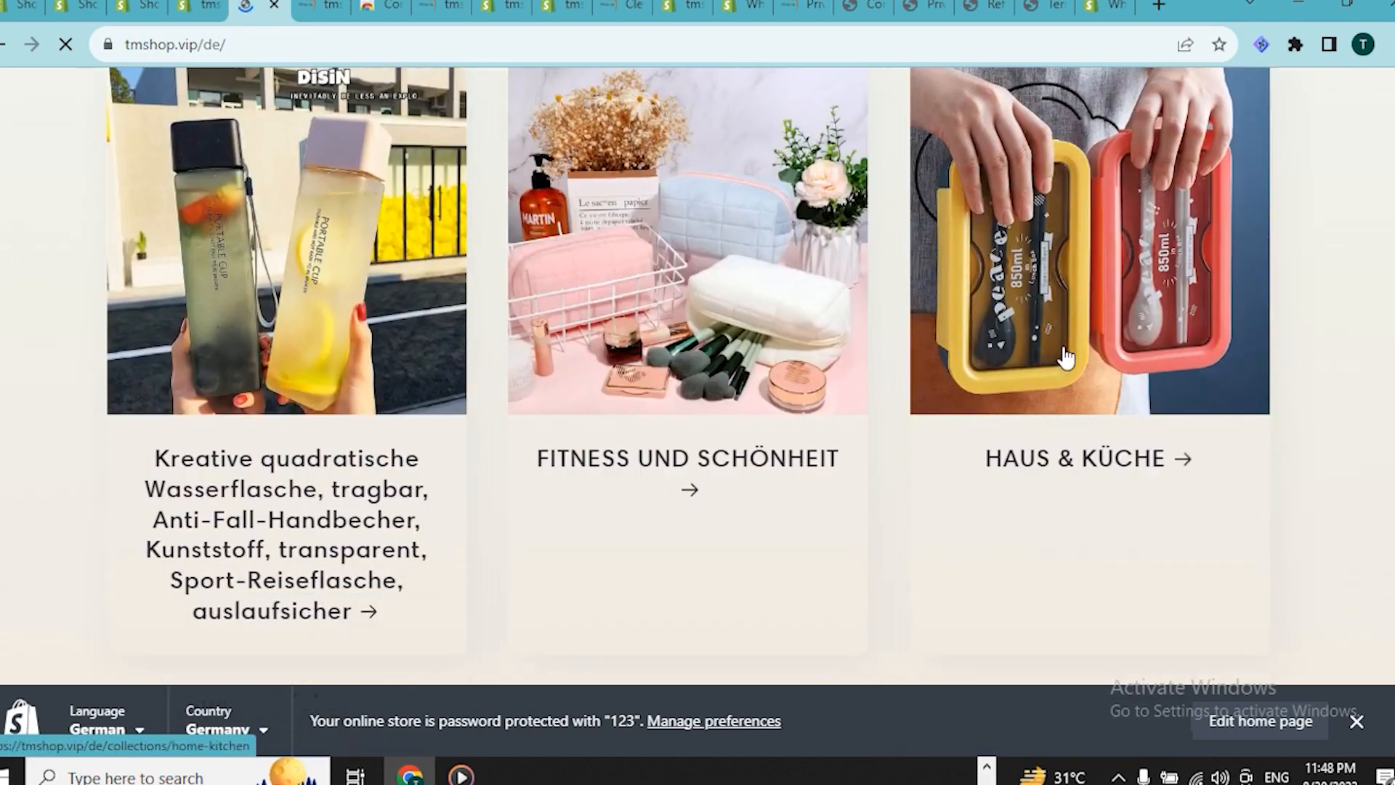
scroll(1062, 346, down, 4)
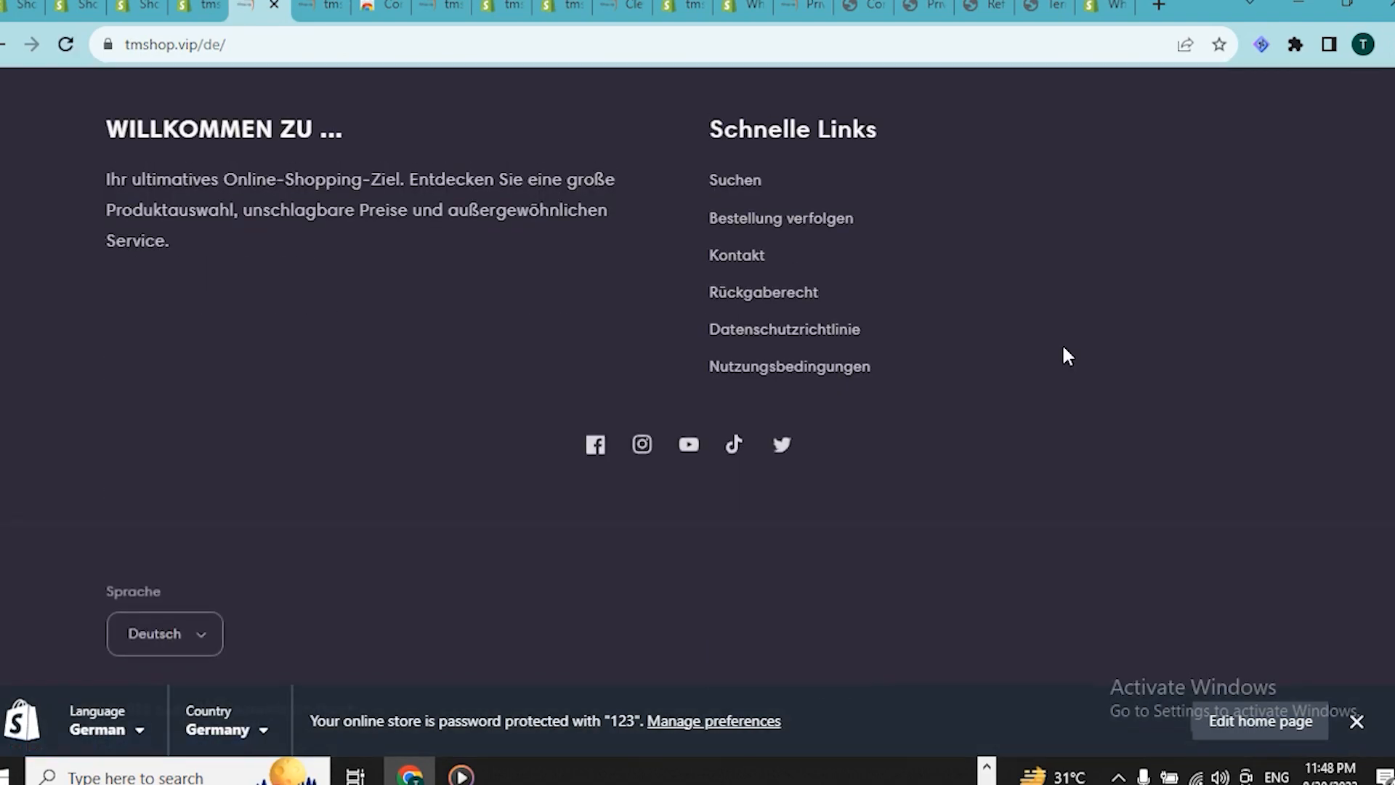
scroll(1062, 343, up, 9)
scroll(1060, 337, up, 20)
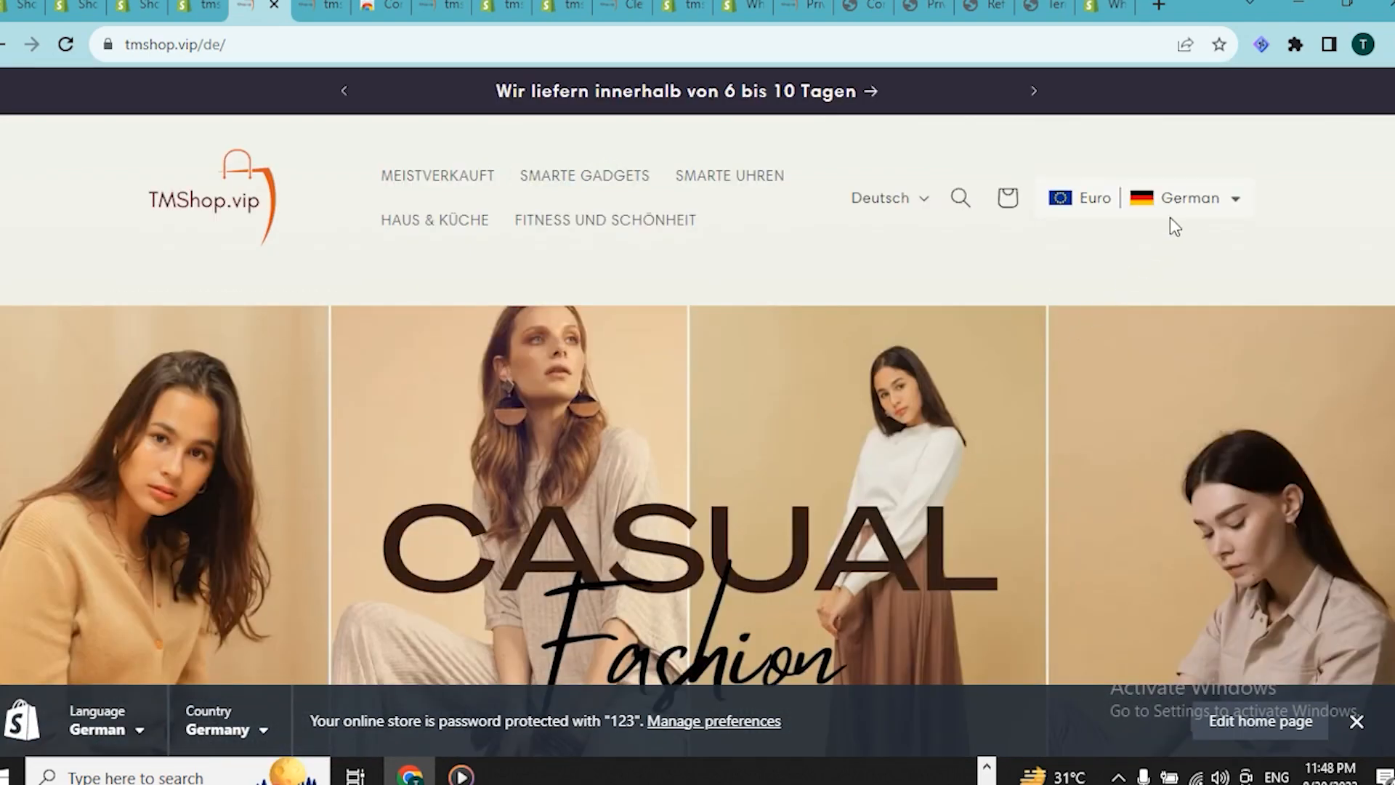
Examine the header switcher's language setting and its list of available currencies.
click(1229, 204)
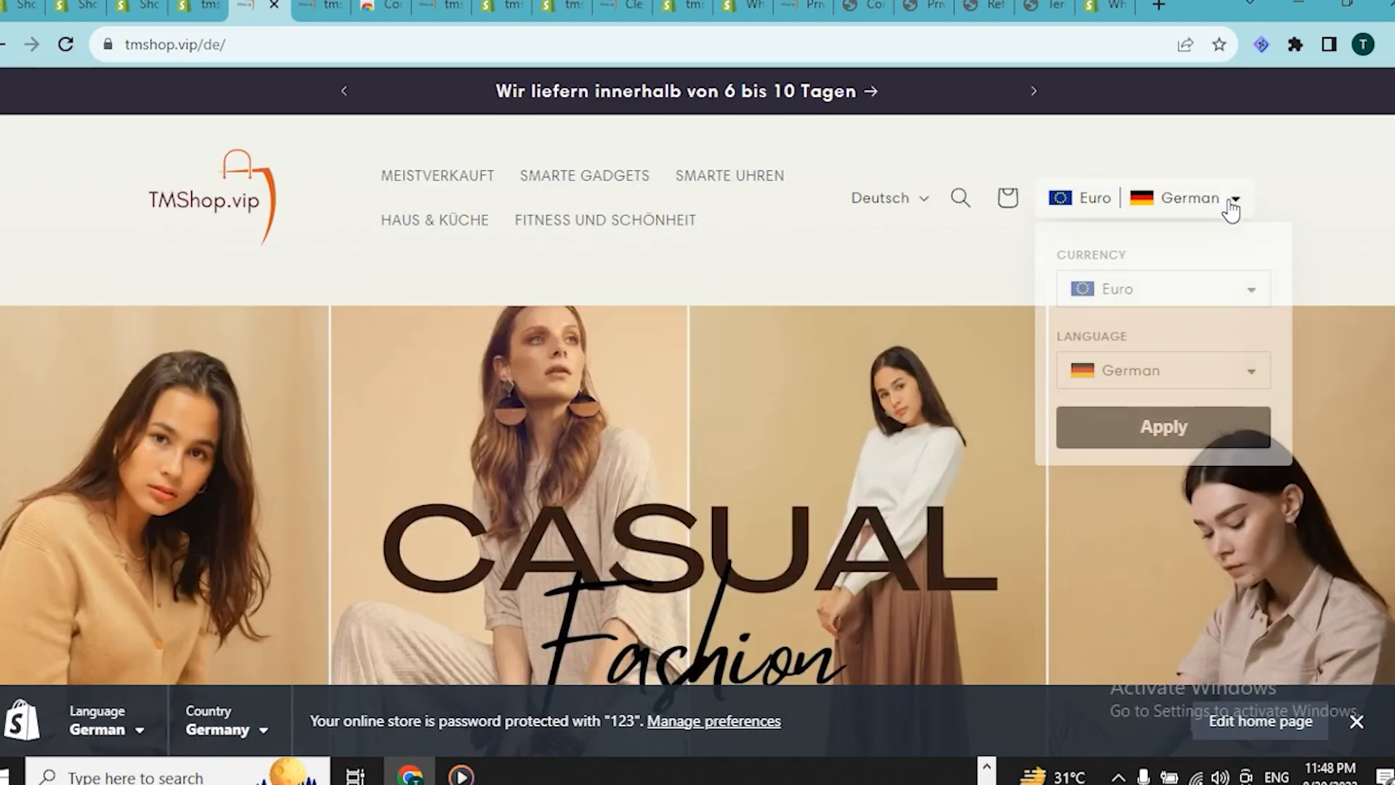
click(1153, 374)
click(1109, 210)
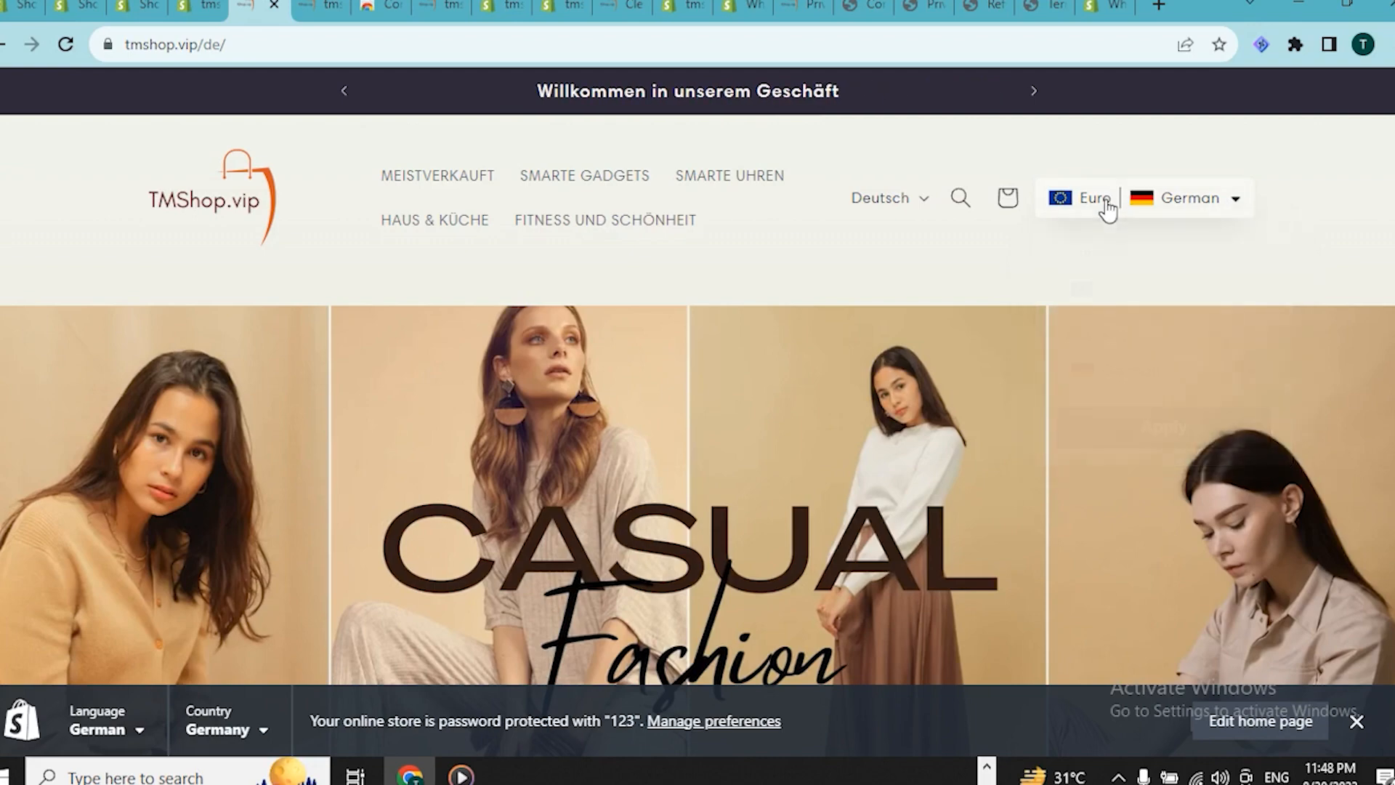
click(1112, 207)
click(1233, 208)
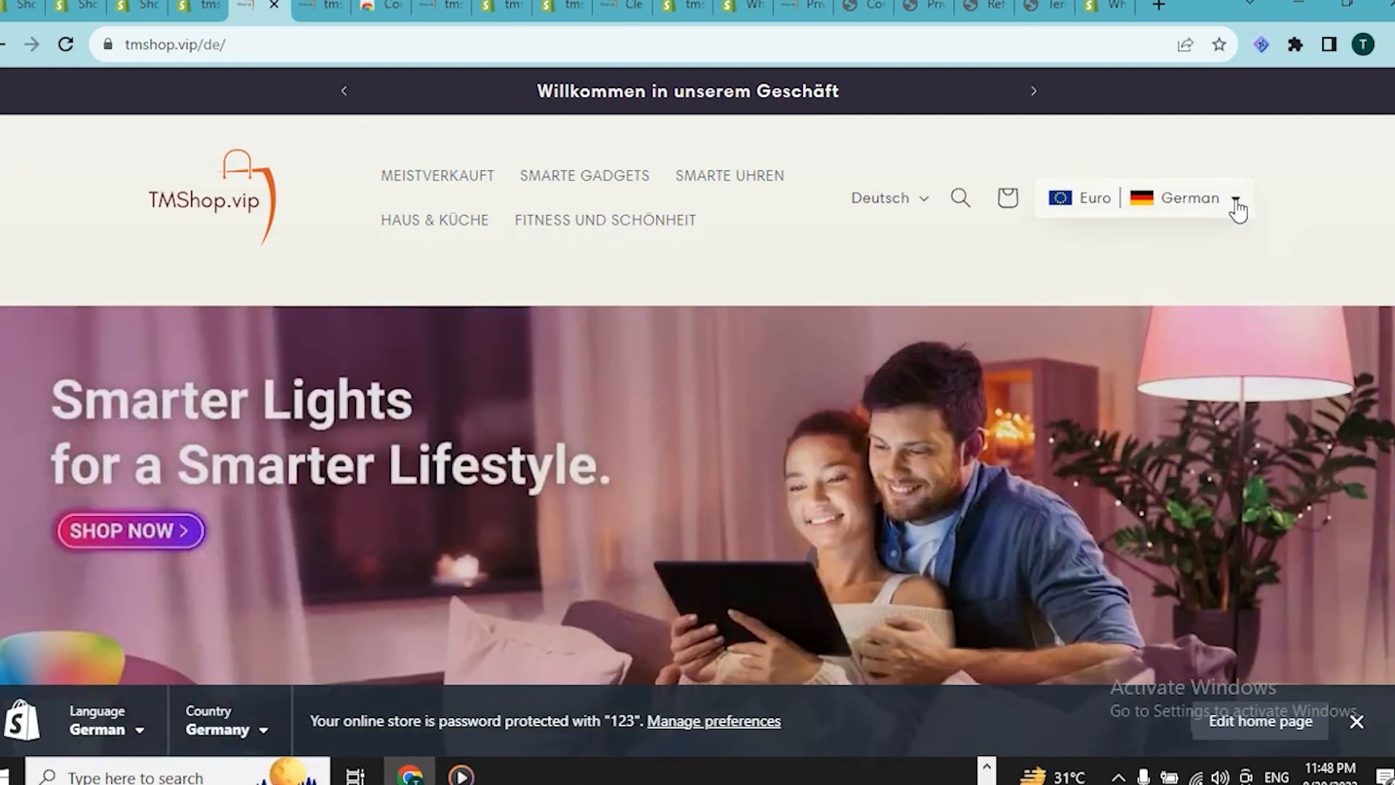
click(1228, 209)
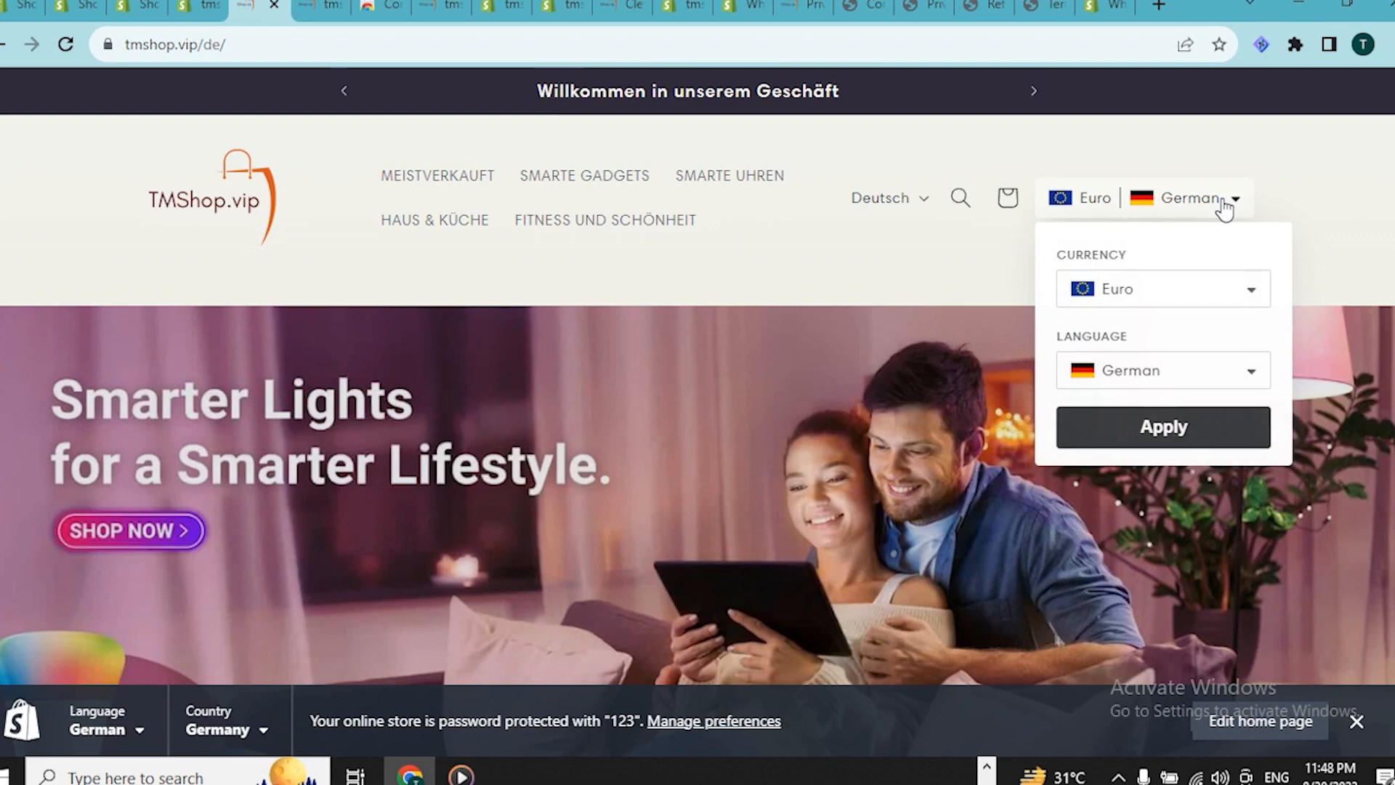
click(1168, 290)
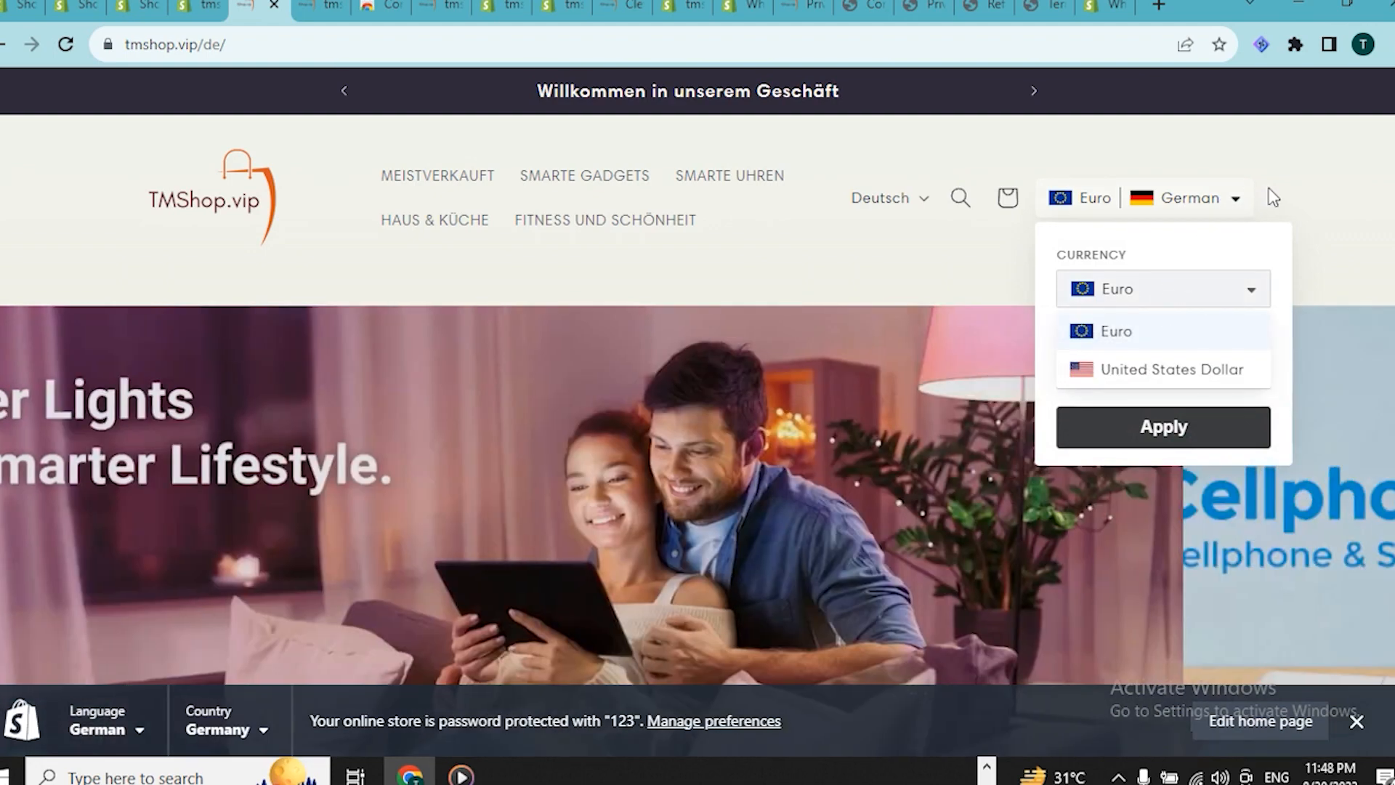
Apply English as the storefront language in the header switcher and dismiss the store preview bar.
click(1238, 211)
click(1208, 215)
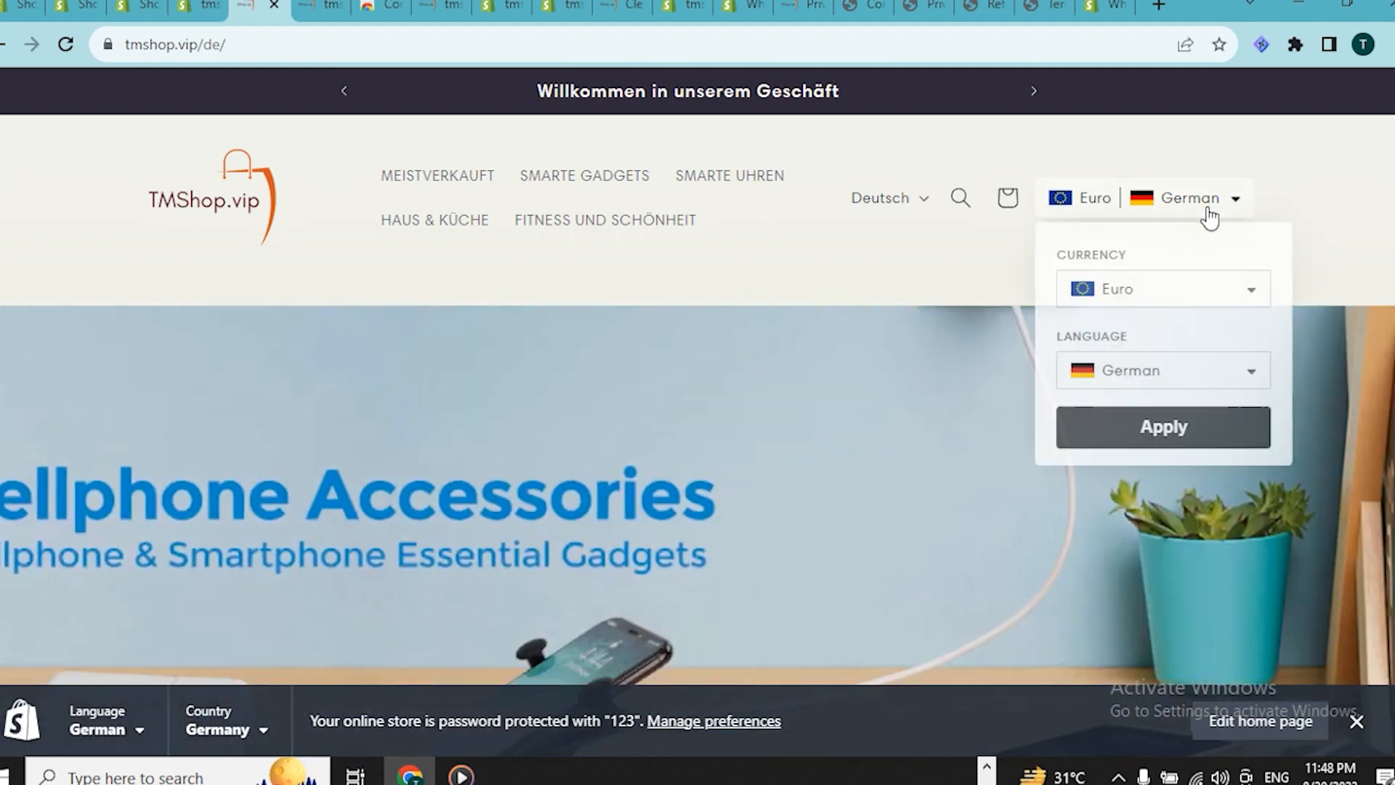
click(1175, 374)
click(1142, 414)
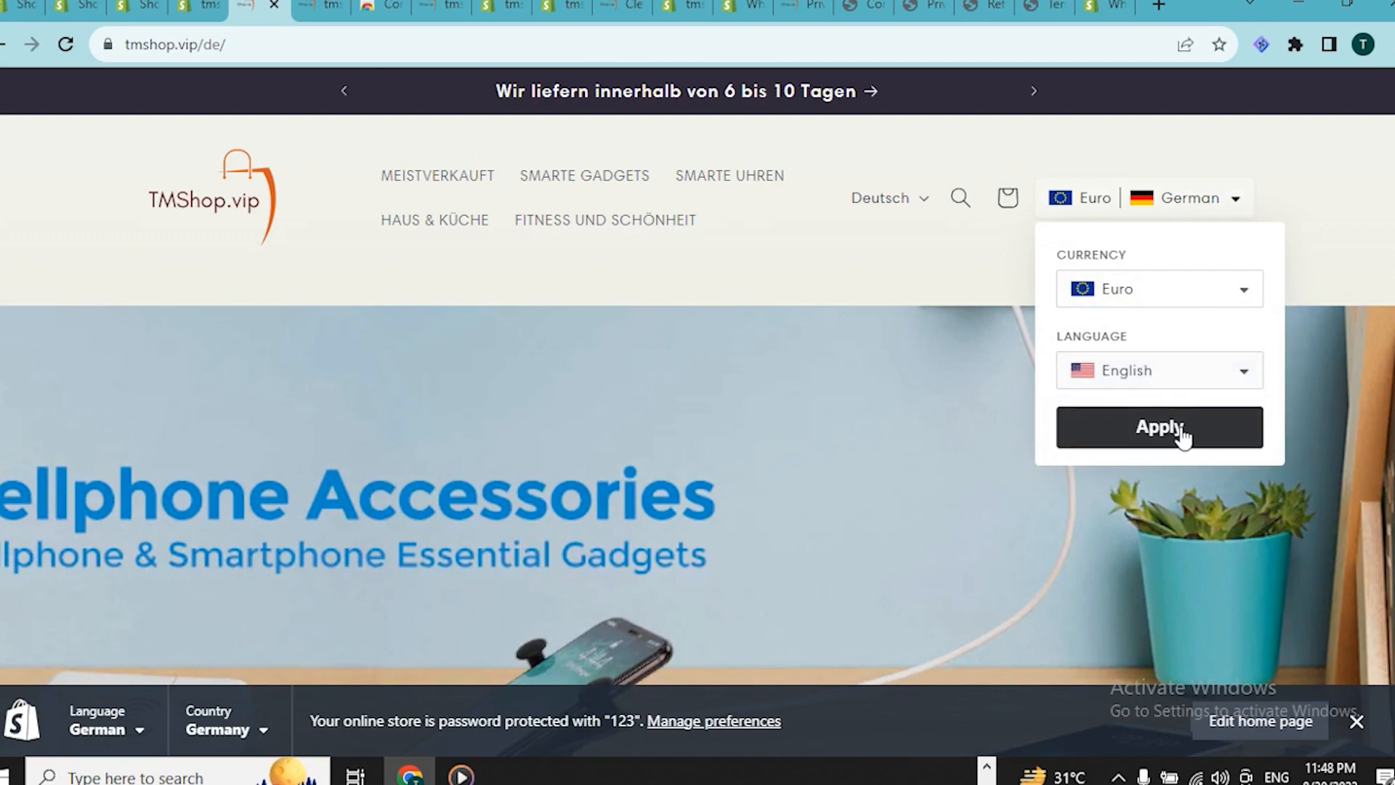
click(1174, 435)
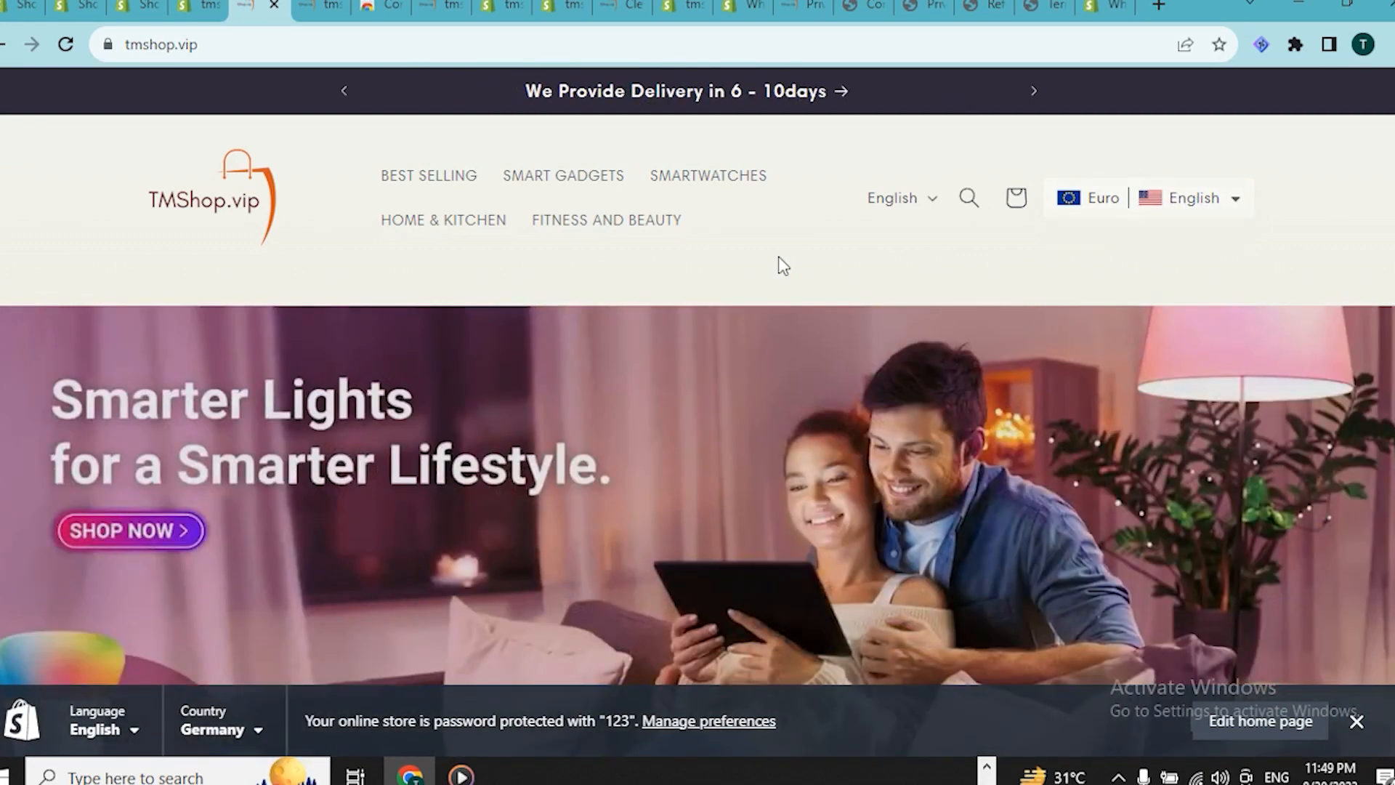
click(1357, 720)
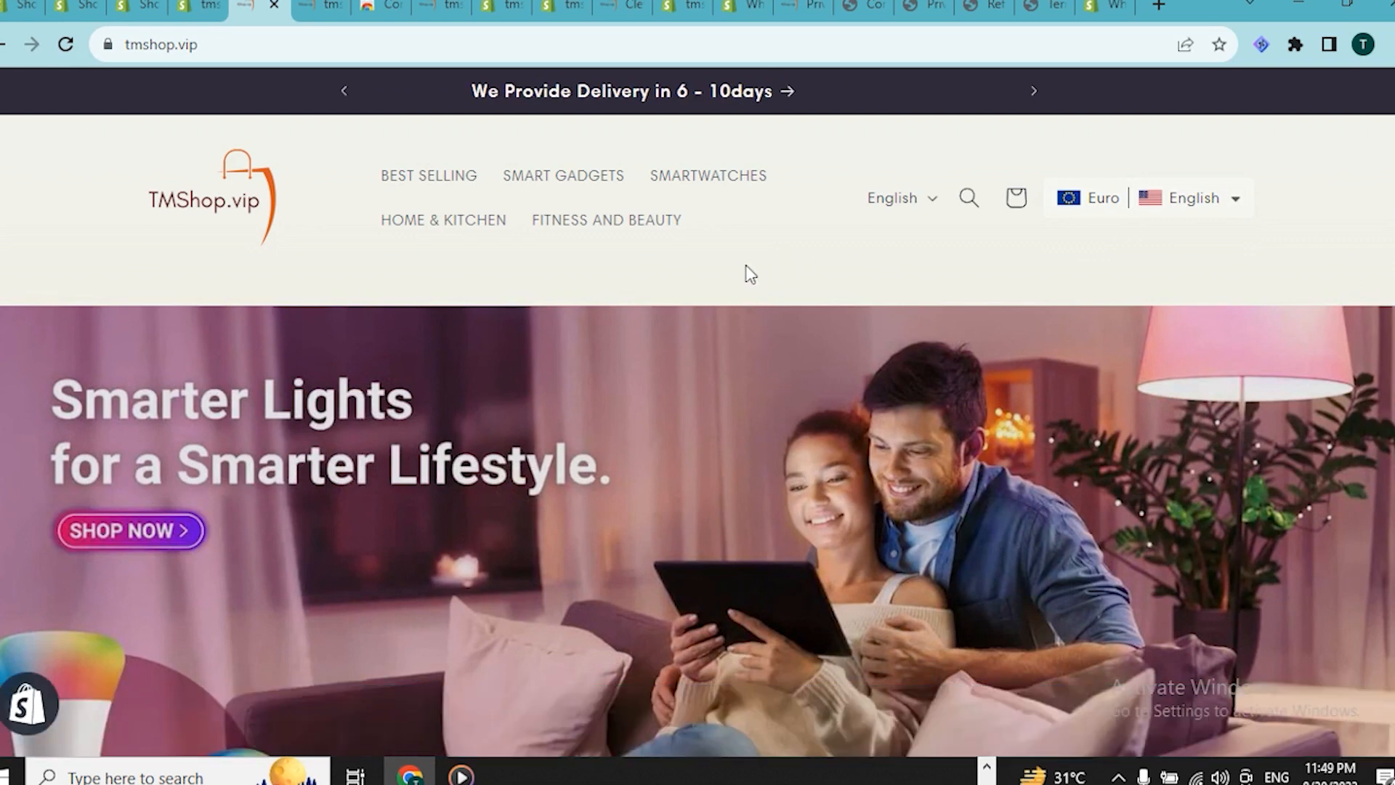
click(1307, 5)
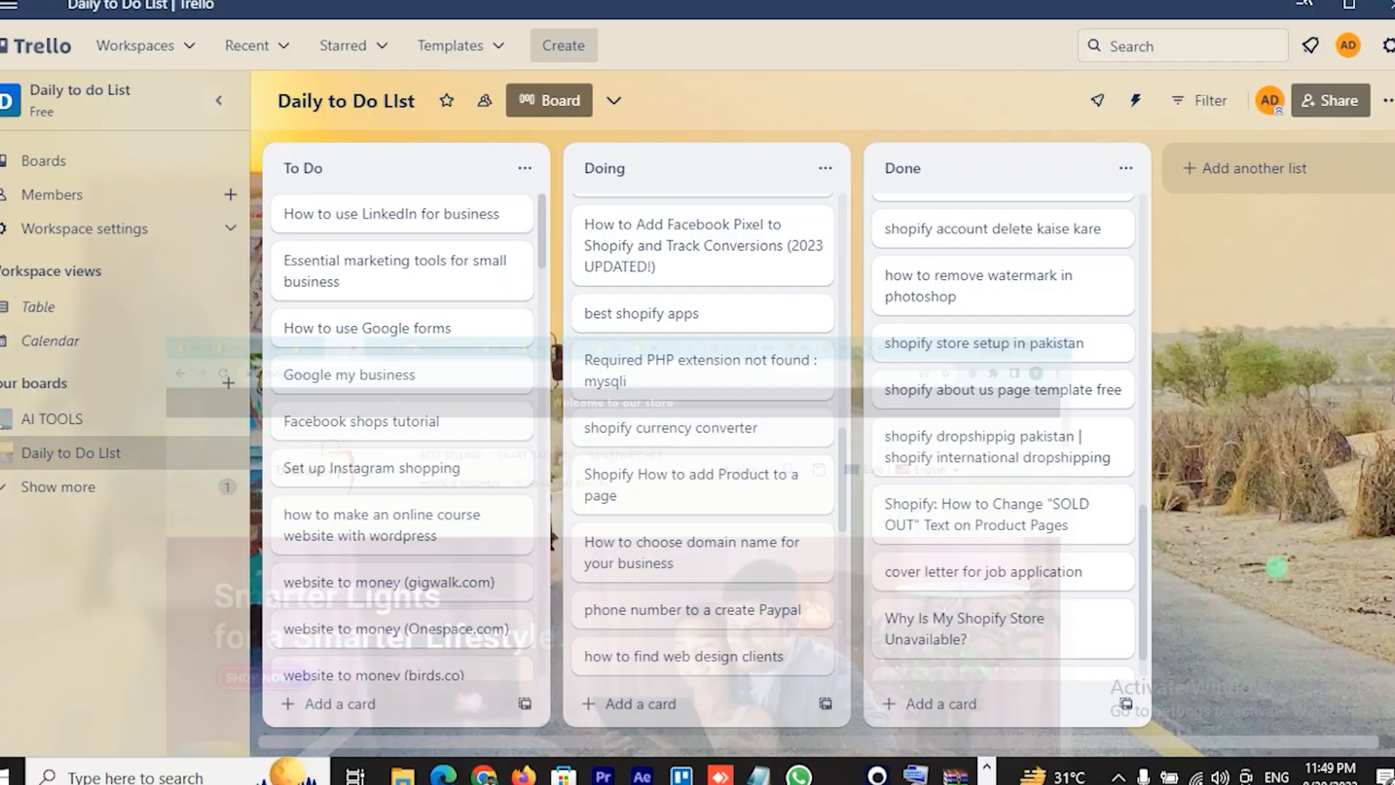
click(1311, 5)
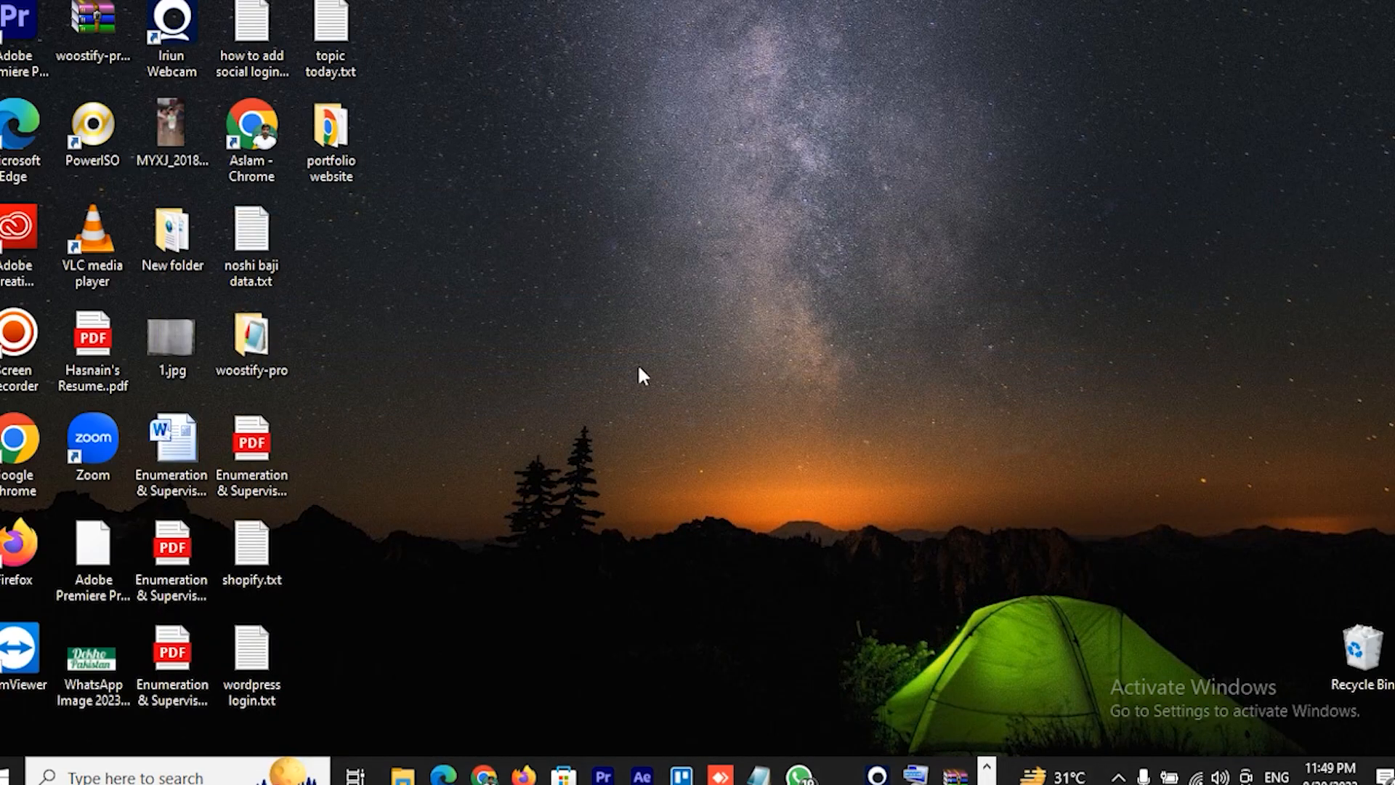
double_click(41, 335)
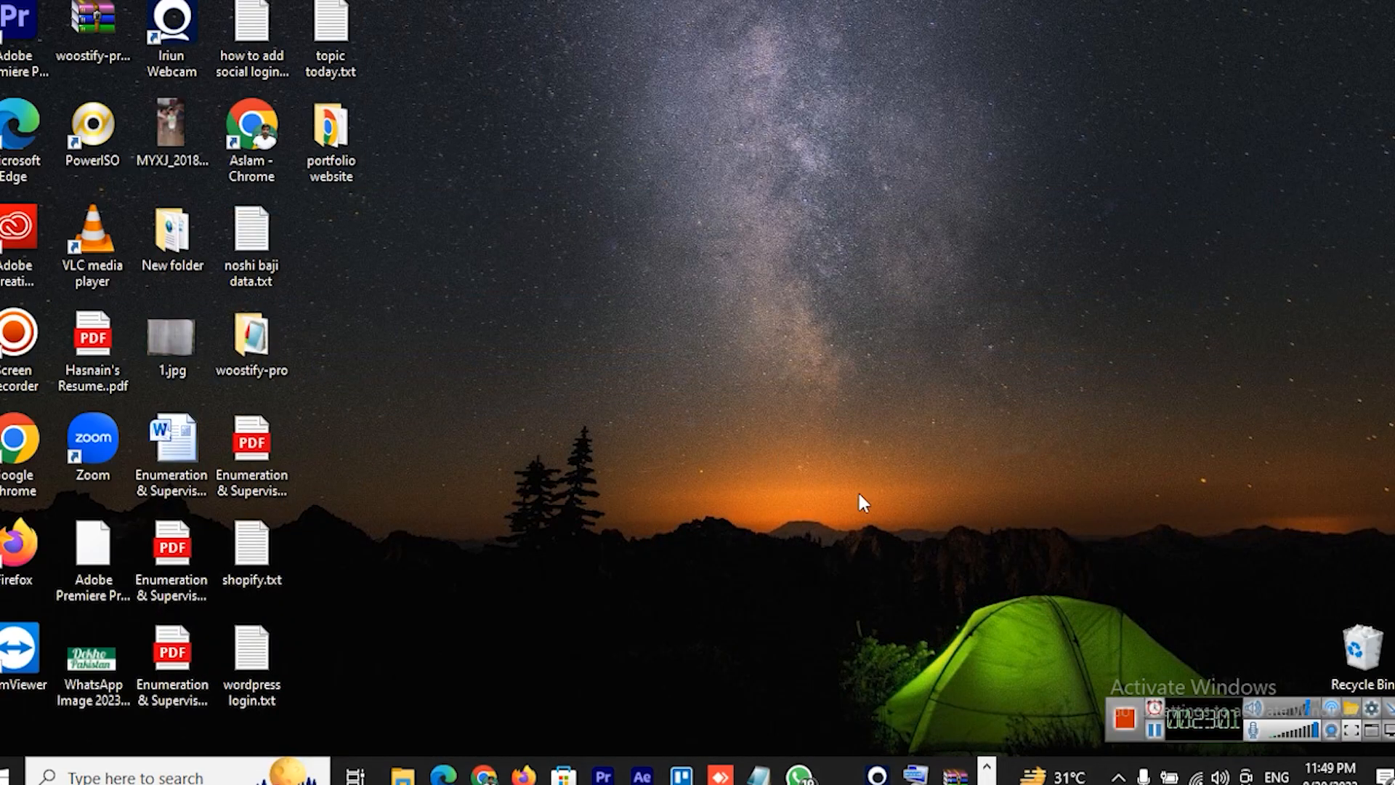